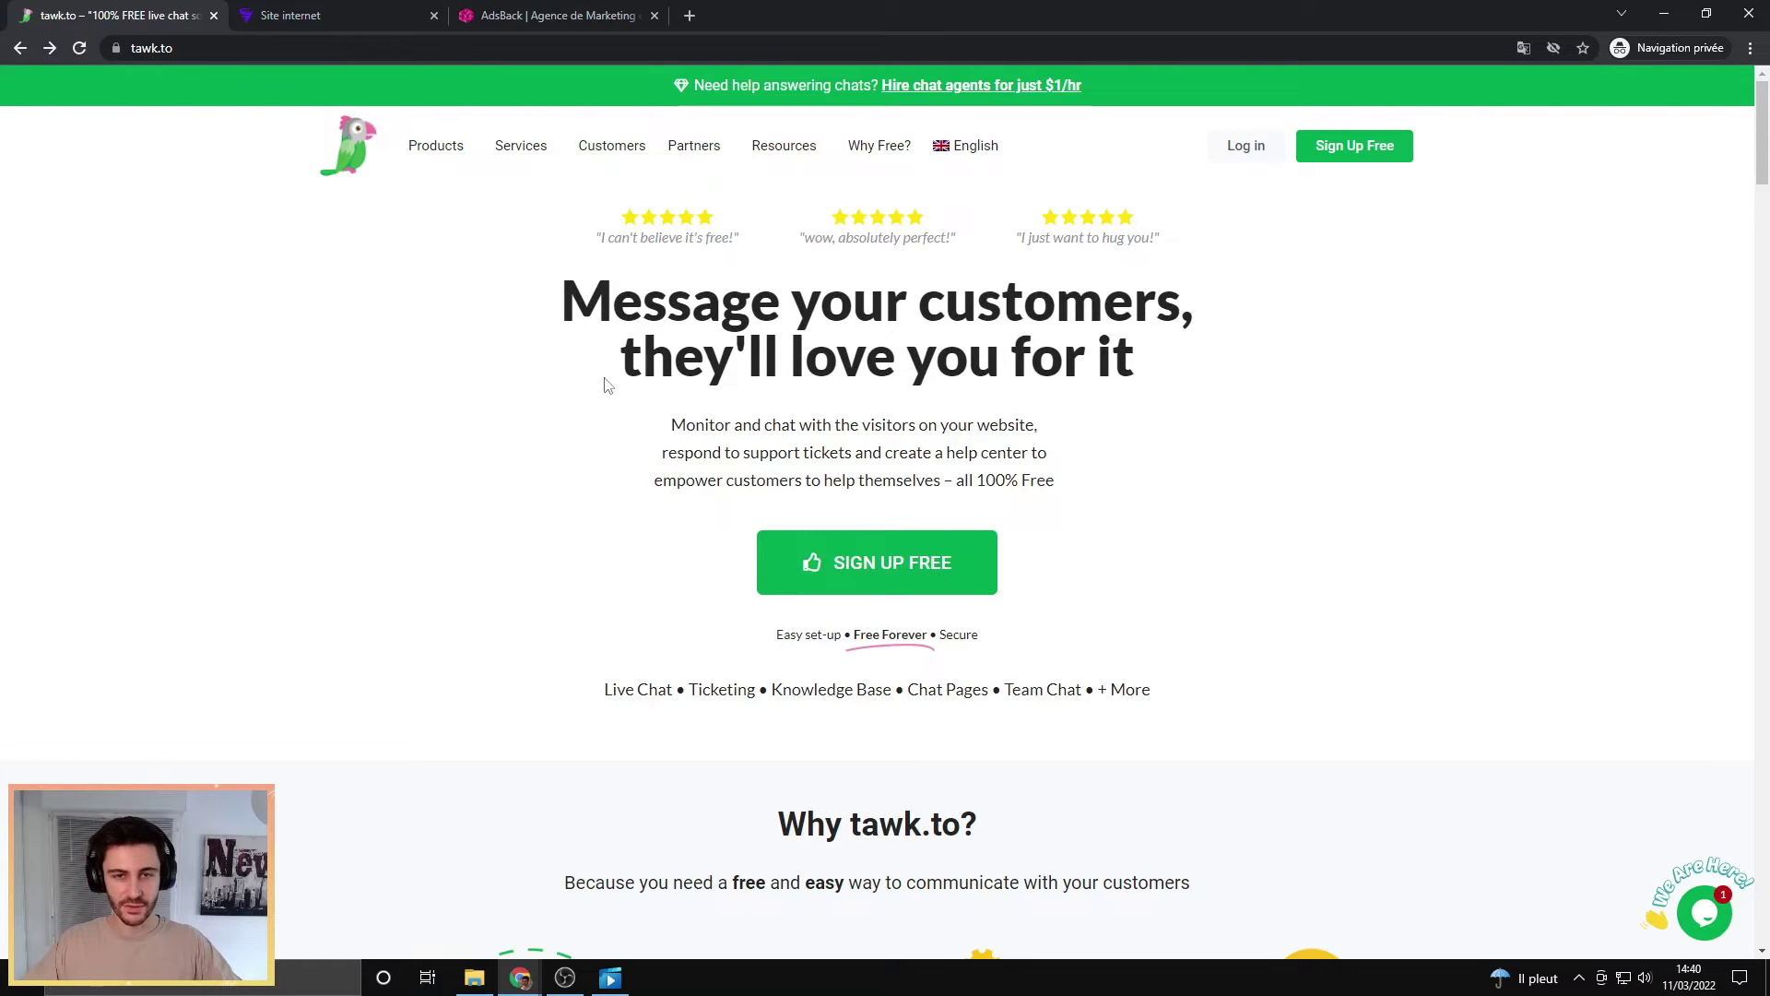
# Step: Start the free sign-up from the tawk.to homepage via SIGN UP FREE
pyautogui.click(893, 571)
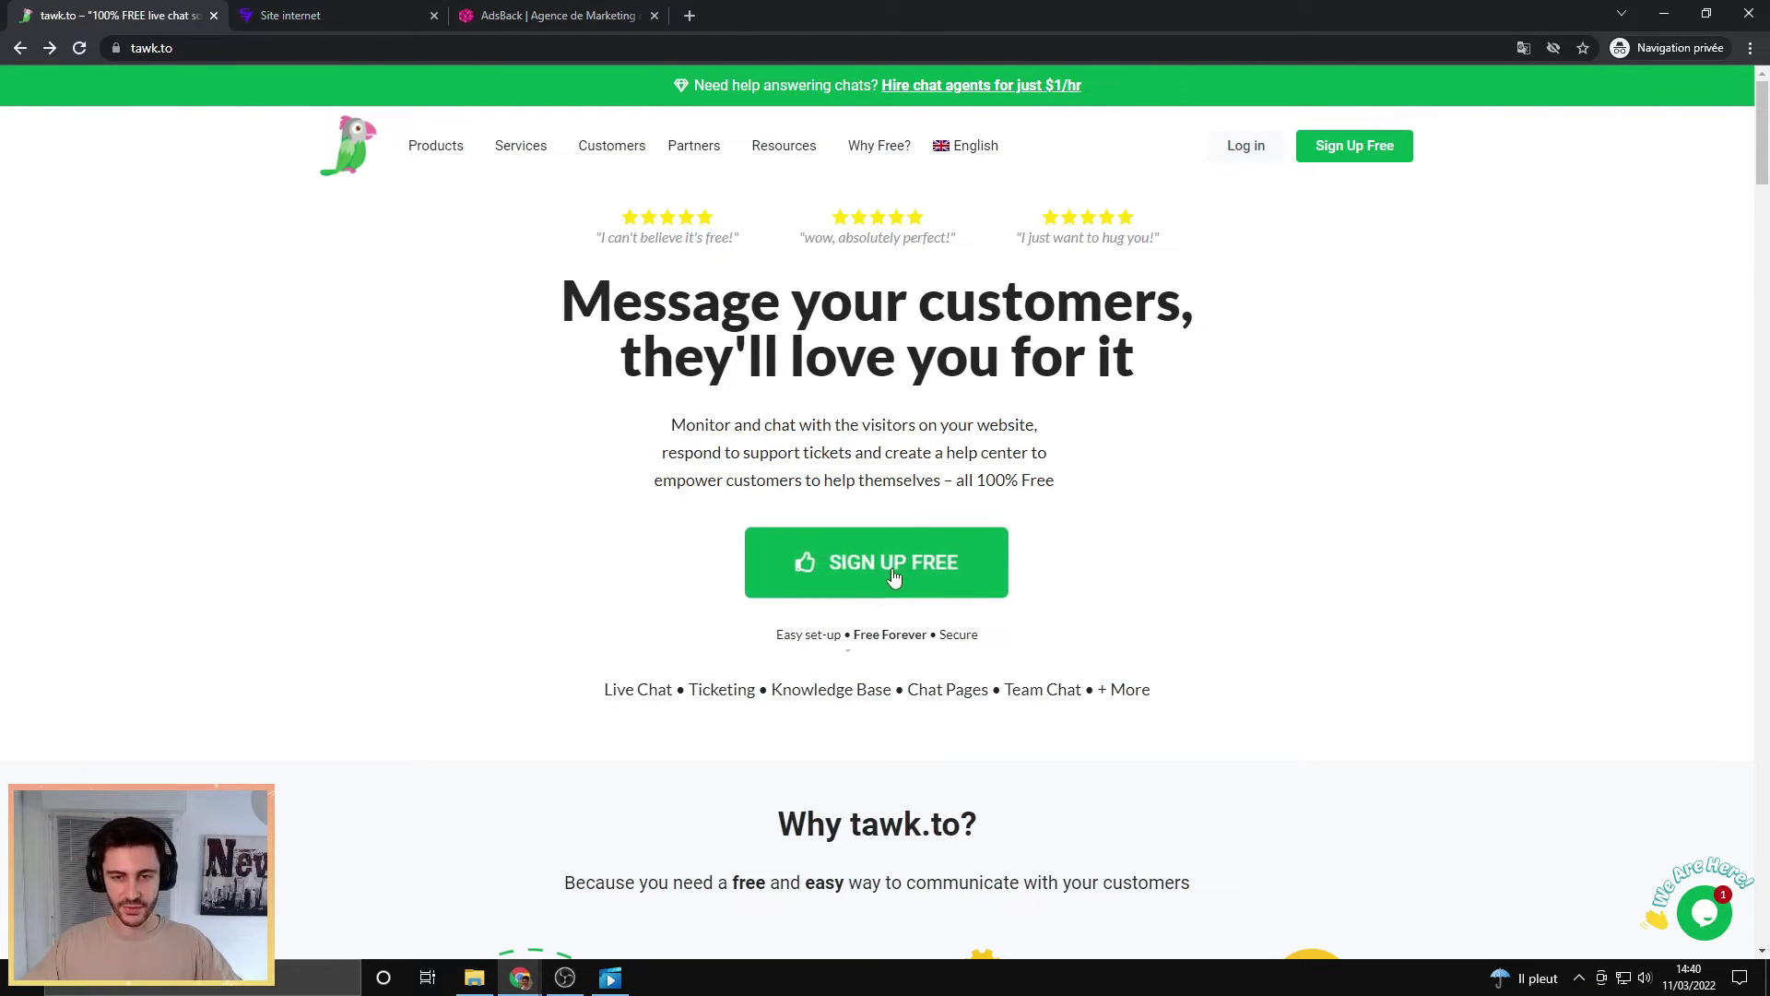
# Step: Register a free tawk.to account with the holder's name, e-mail address and a strong password
pyautogui.click(755, 404)
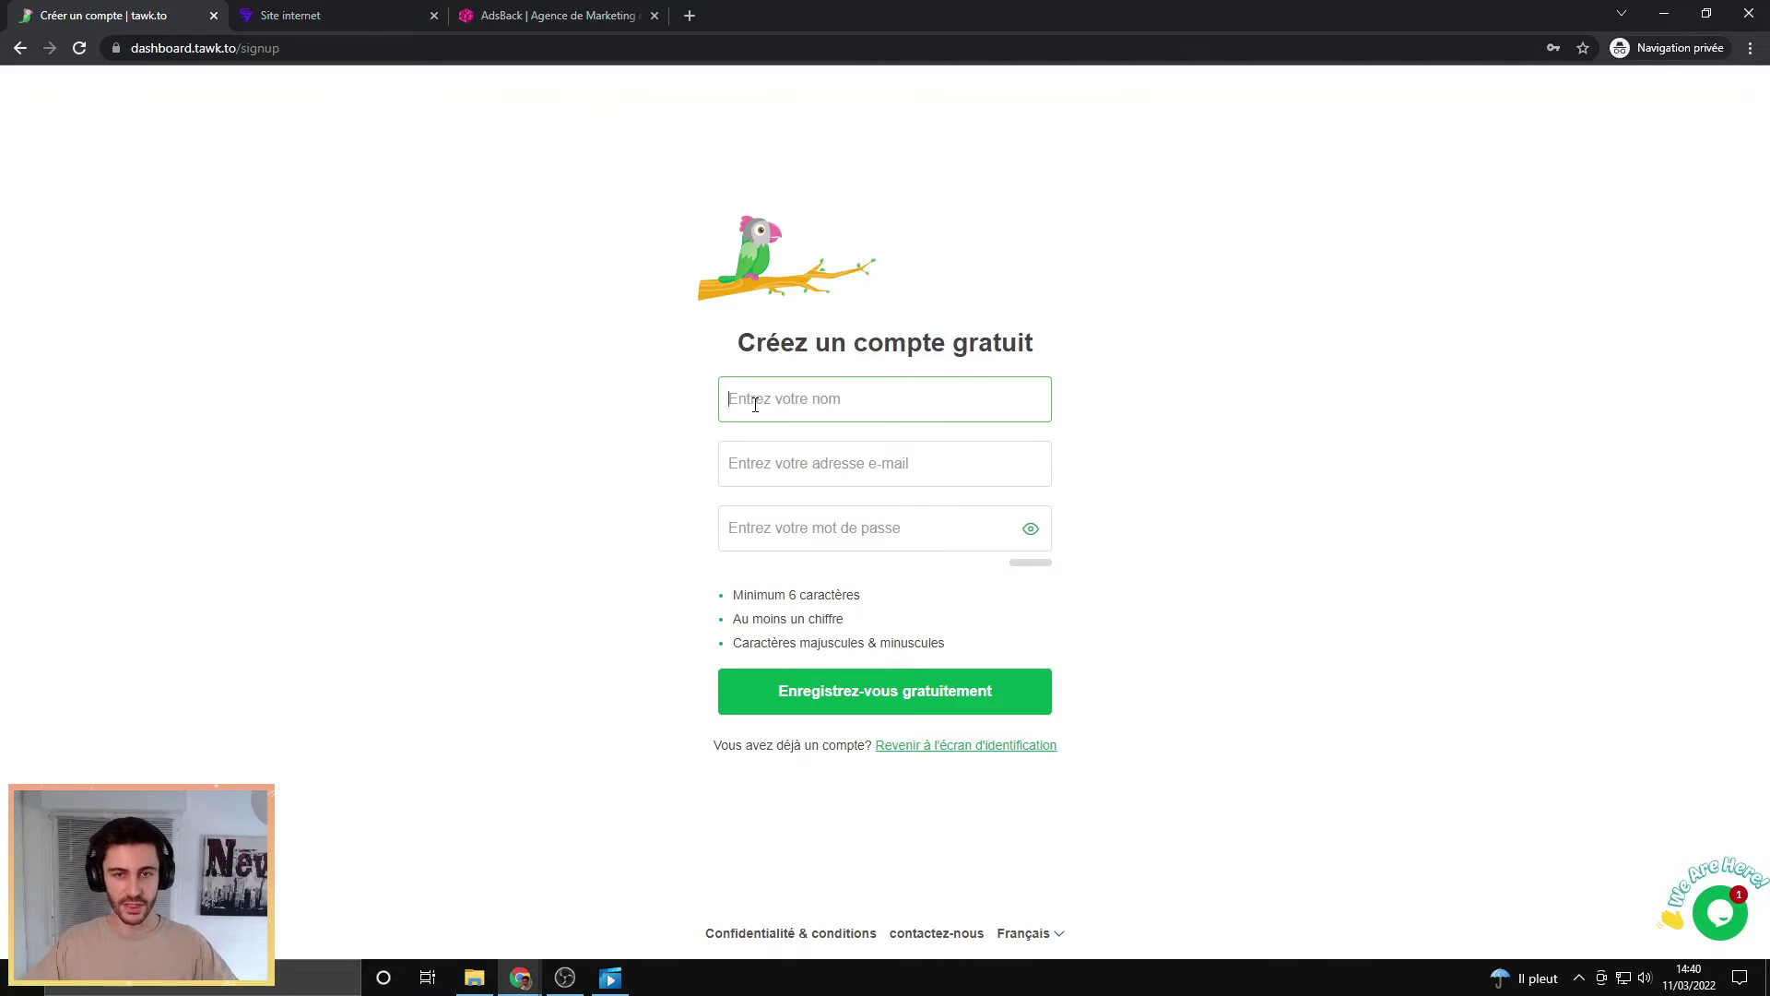
pyautogui.write('Sach')
pyautogui.press('Tab')
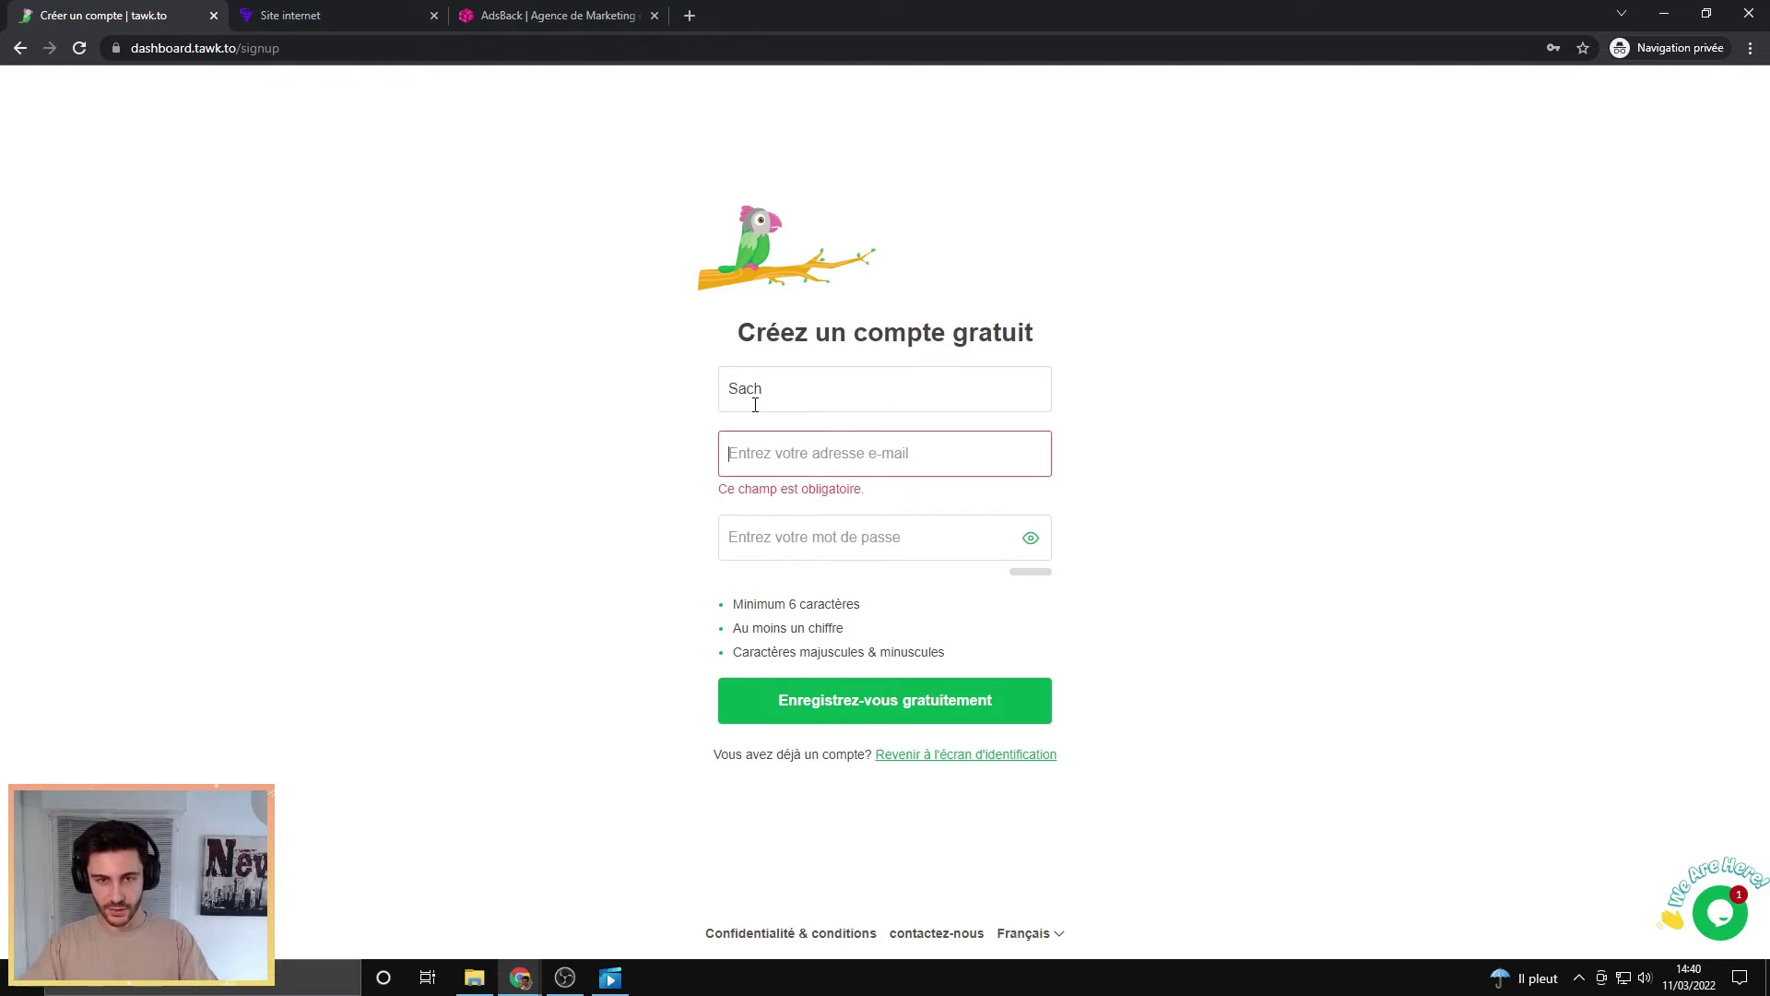
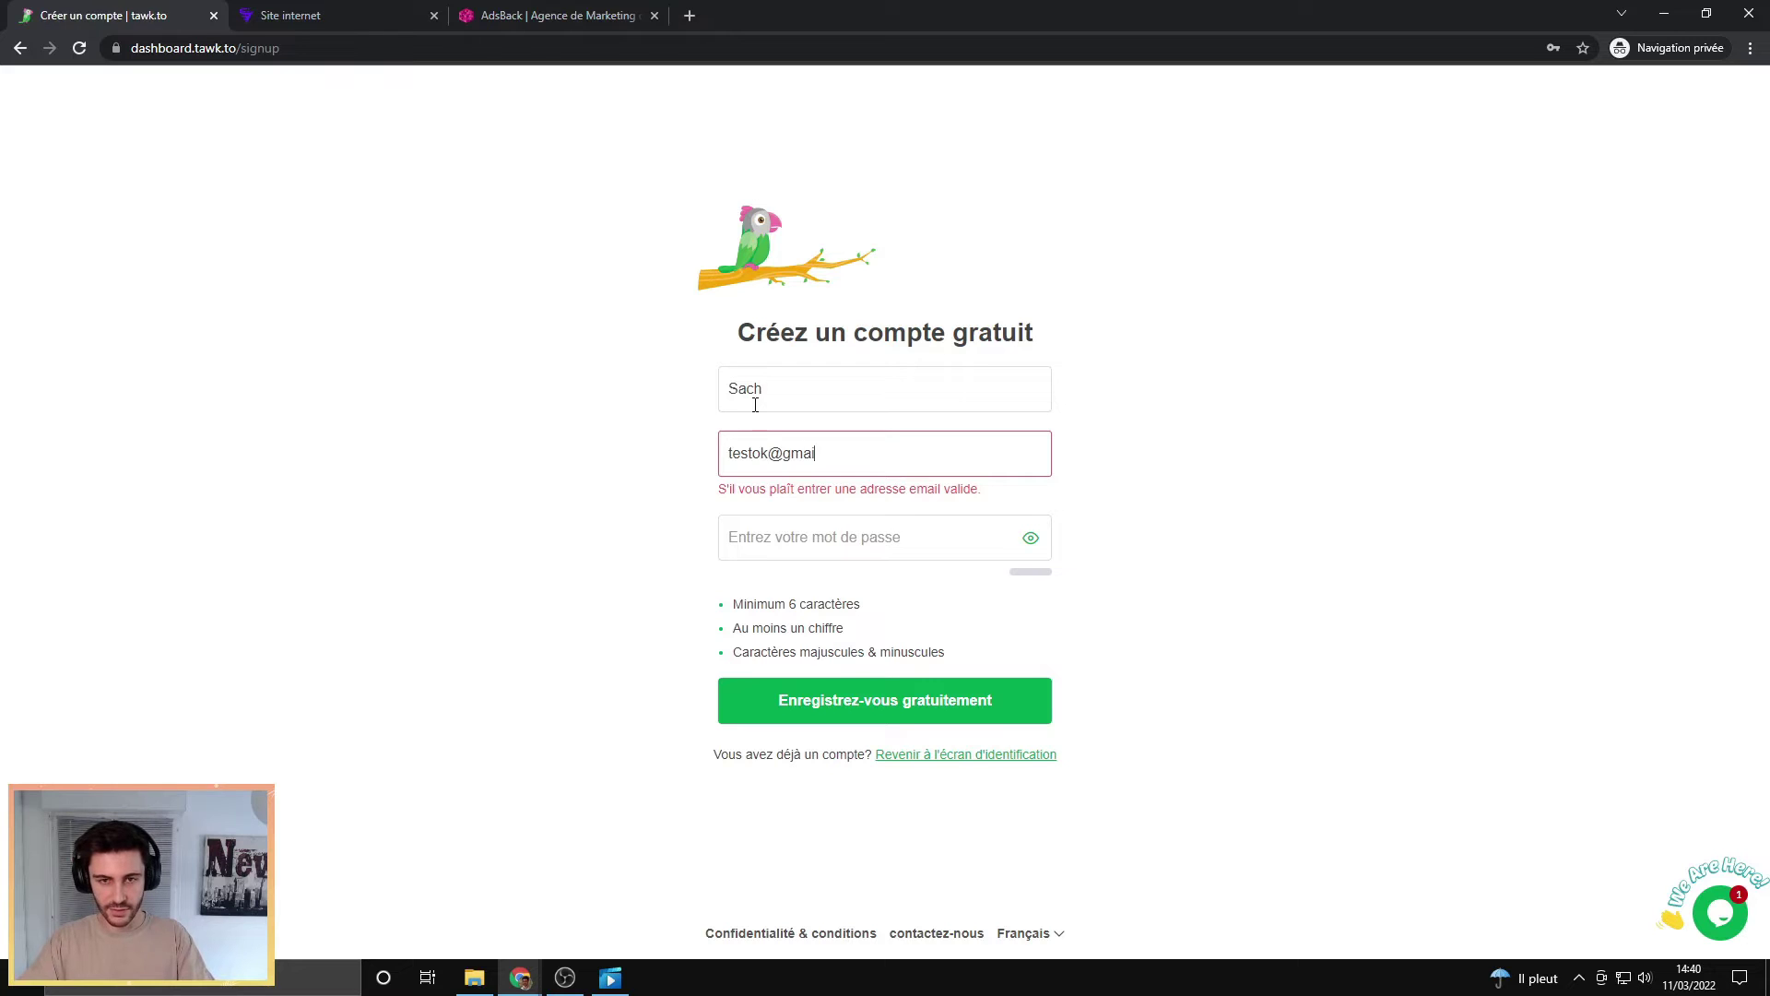
pyautogui.press('Tab')
pyautogui.write('•••••••••')
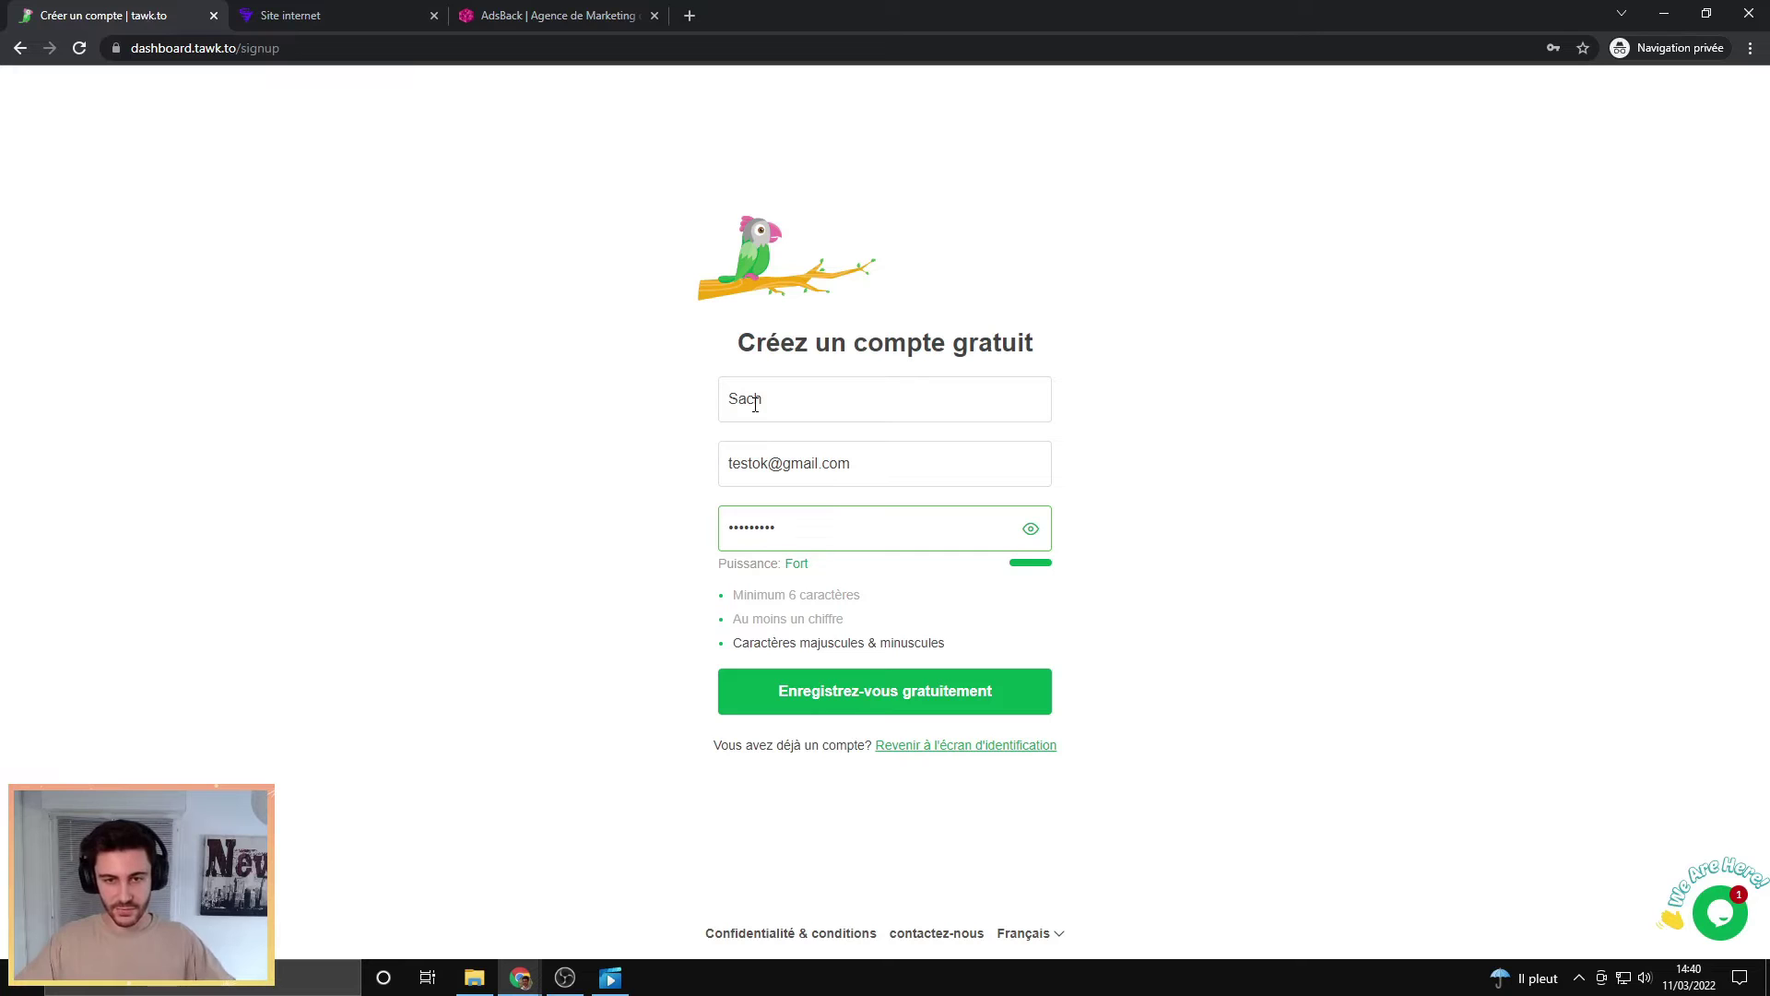
pyautogui.click(853, 698)
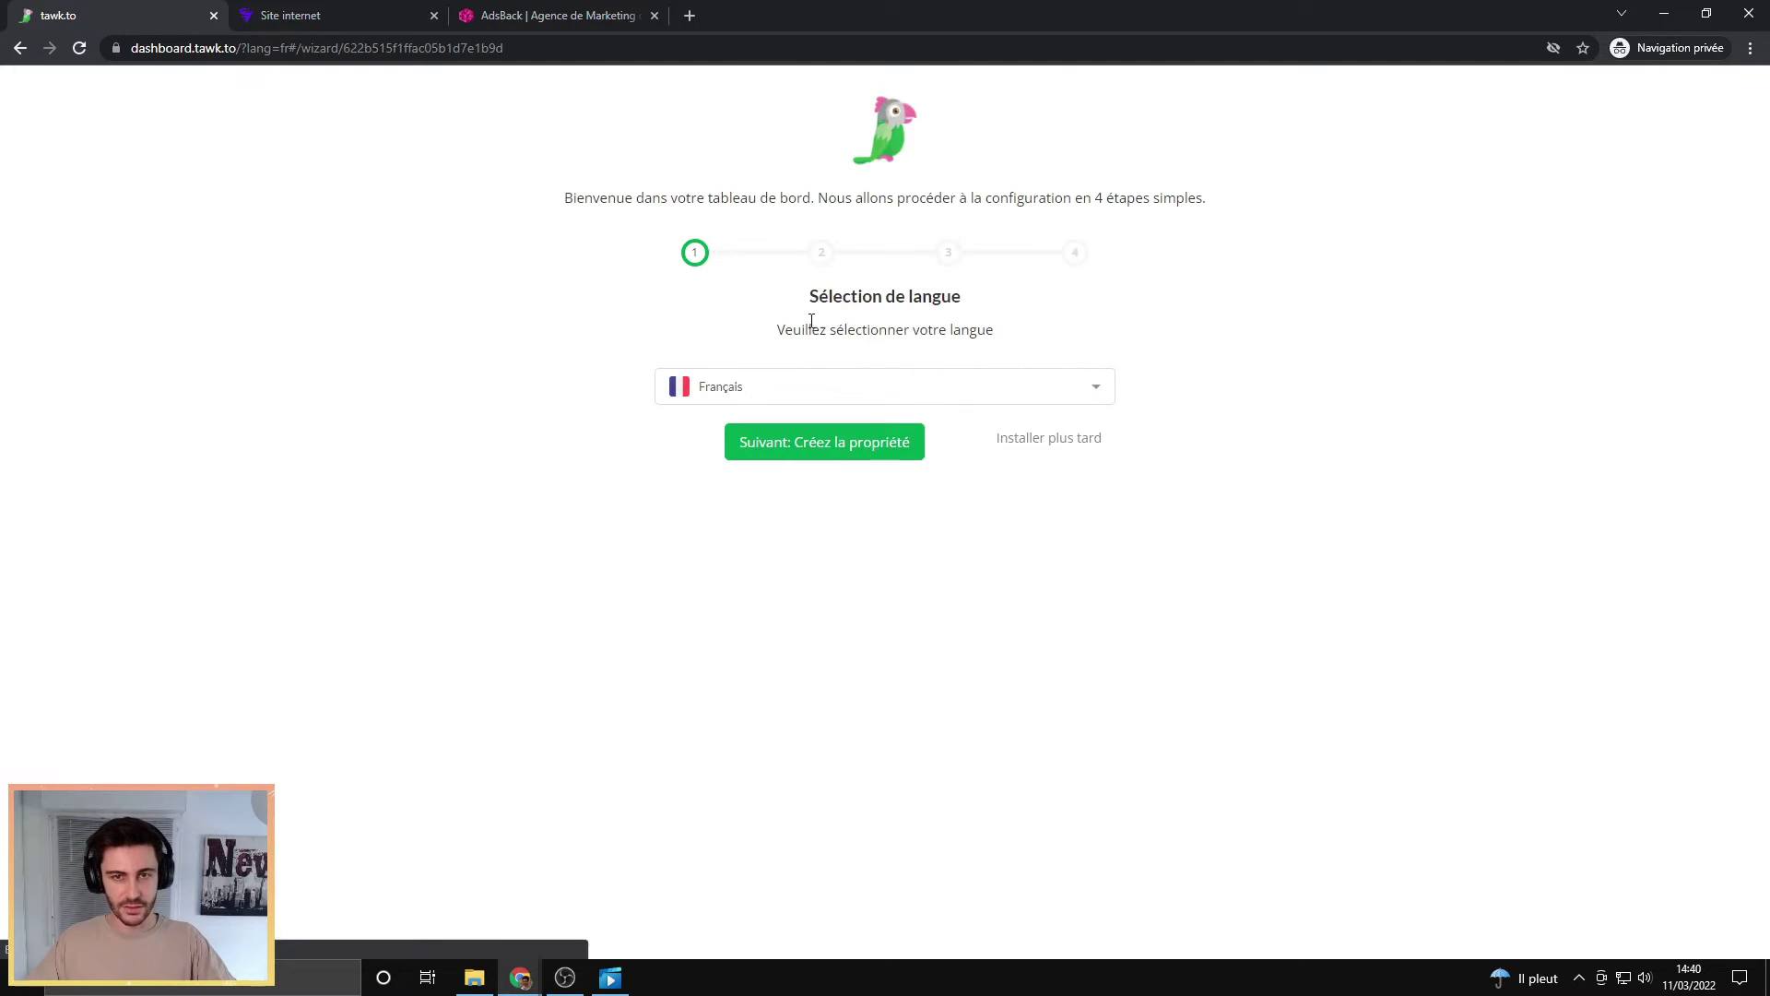
pyautogui.click(815, 448)
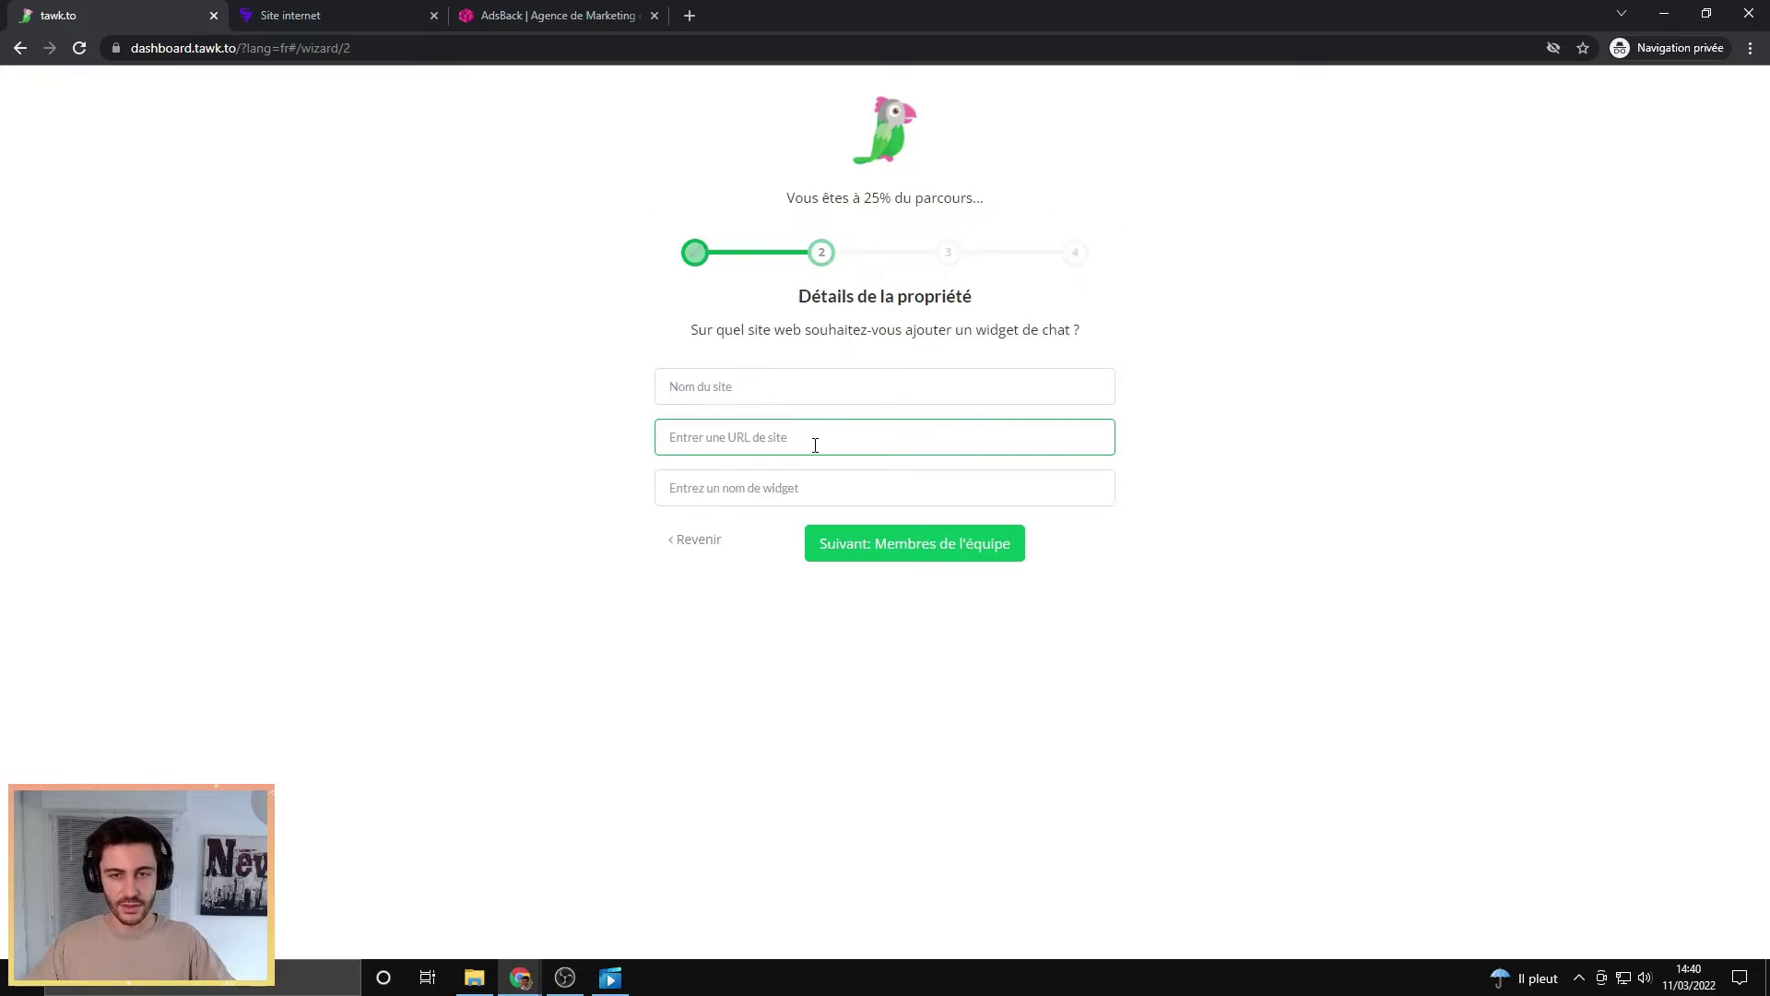
pyautogui.click(719, 387)
pyautogui.write('AdsBack')
pyautogui.press('Tab')
pyautogui.click(501, 19)
pyautogui.click(143, 18)
pyautogui.write('https://ads-back.com/')
pyautogui.press('Tab')
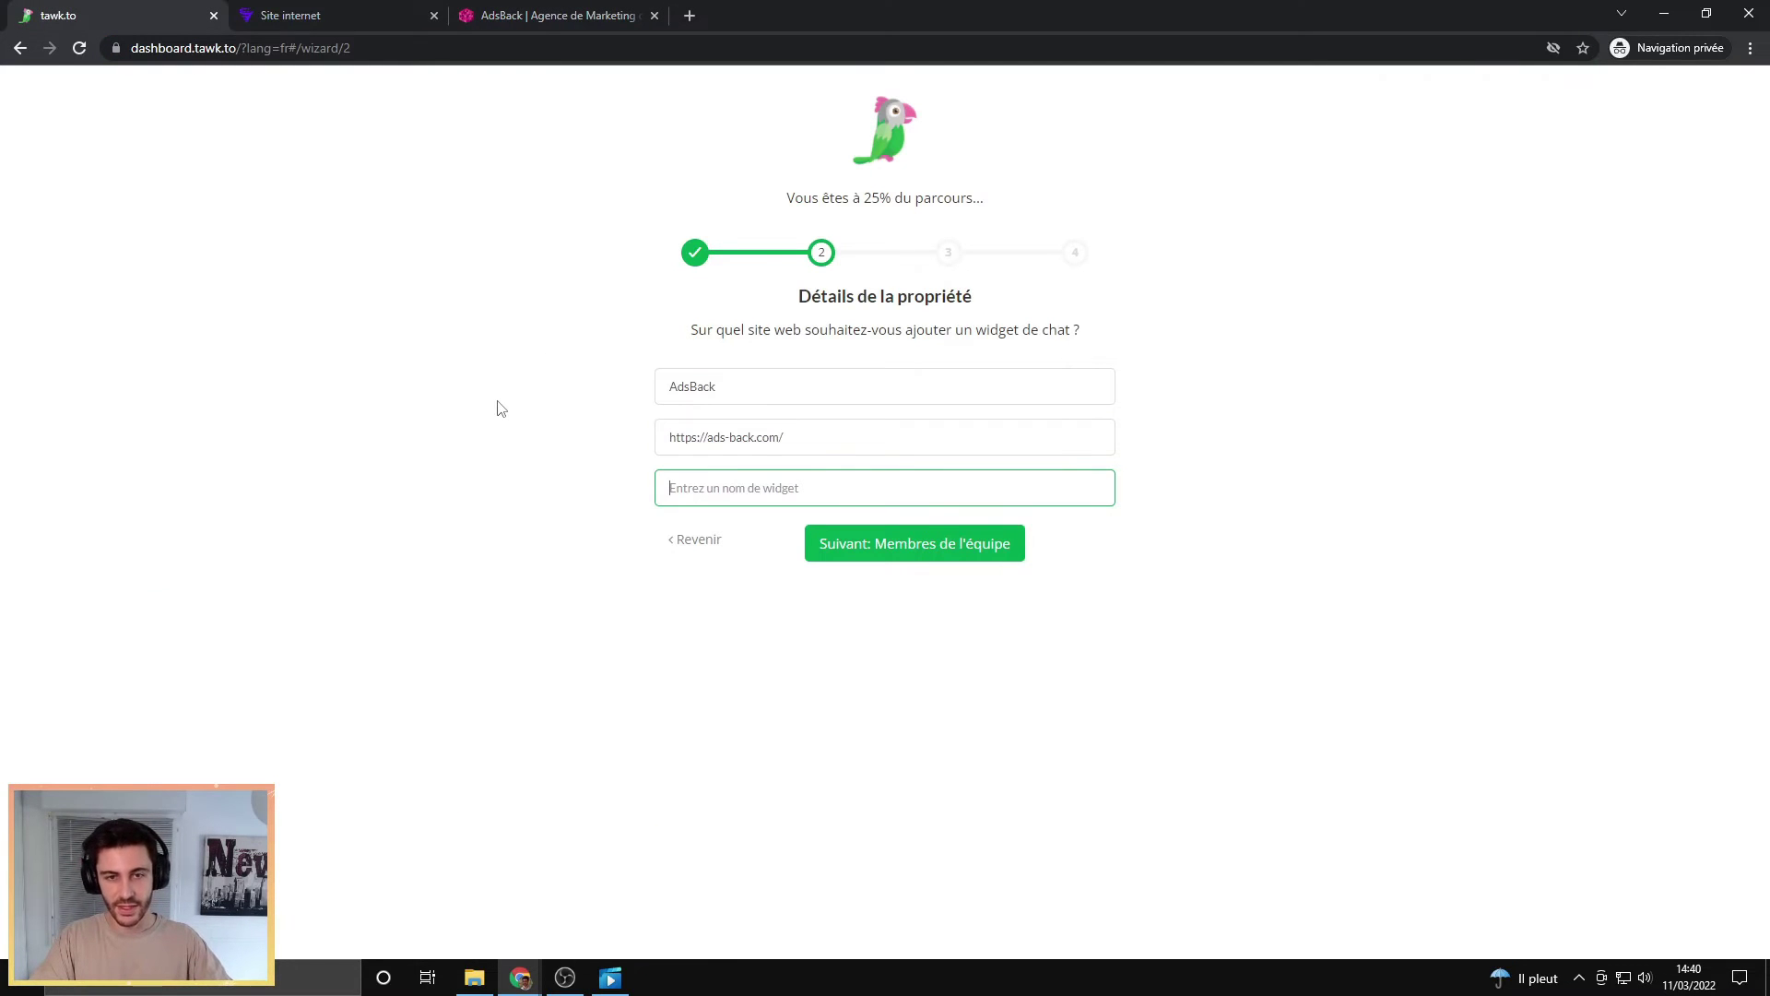
pyautogui.write('Chat')
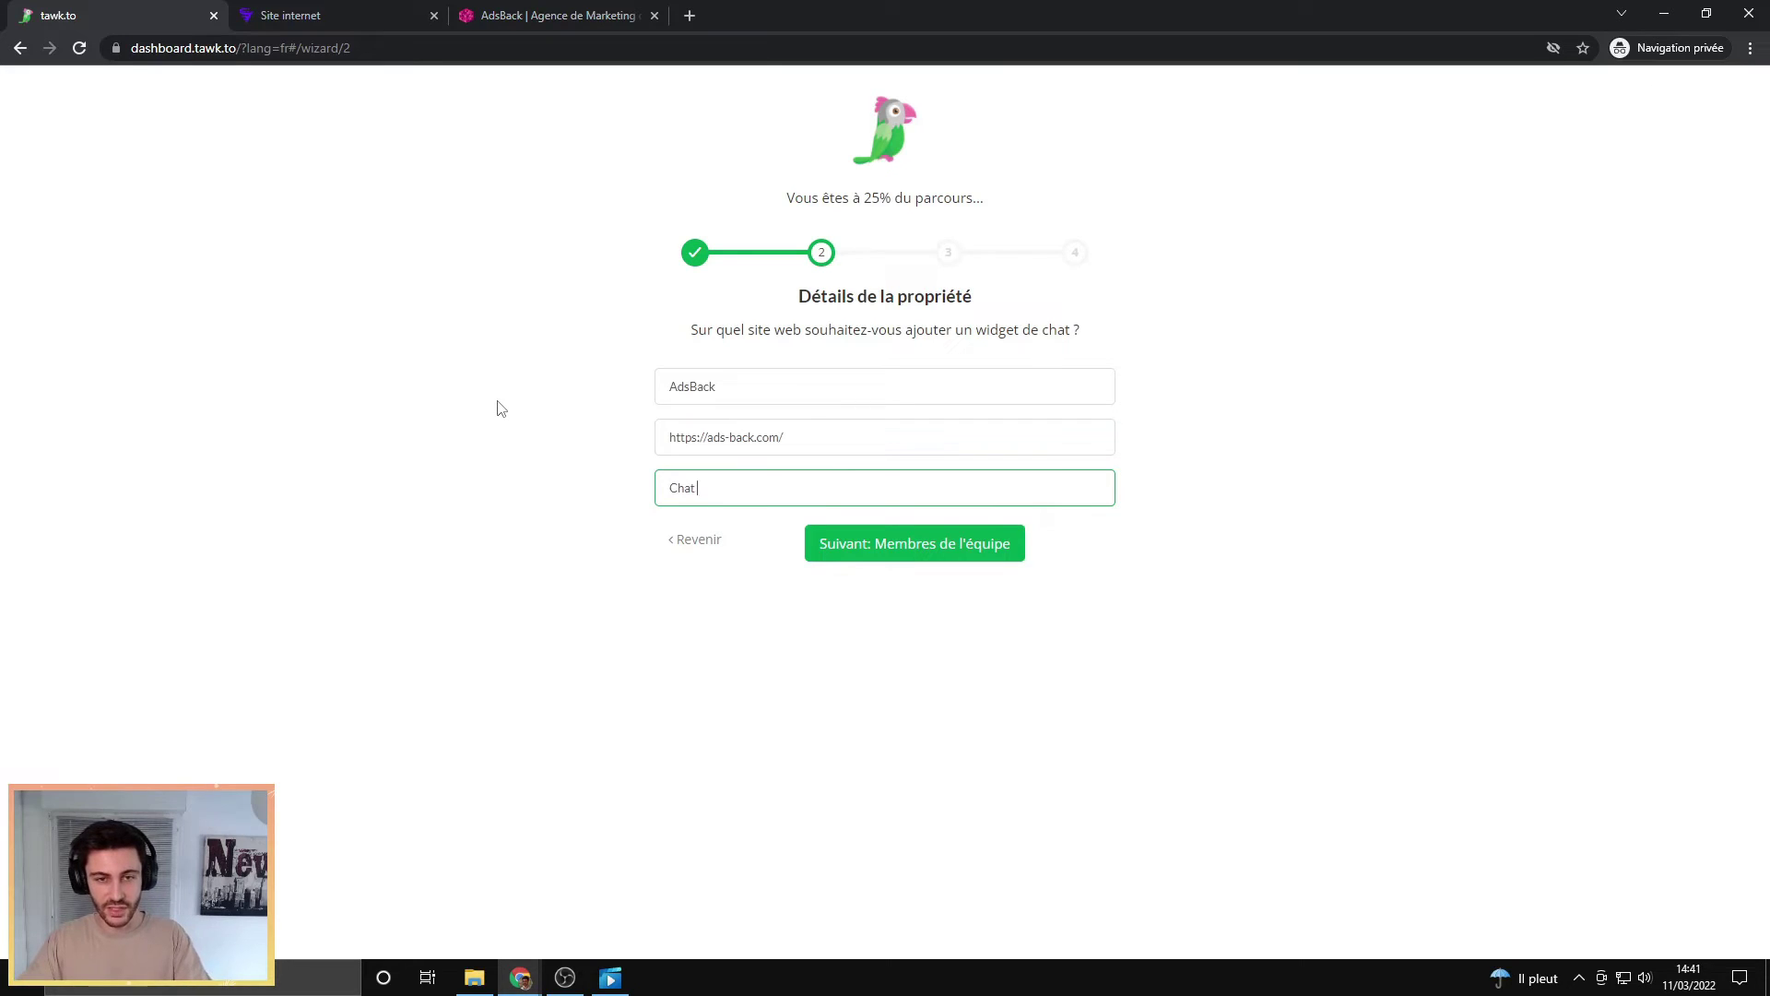
pyautogui.write(' pour AdsBack')
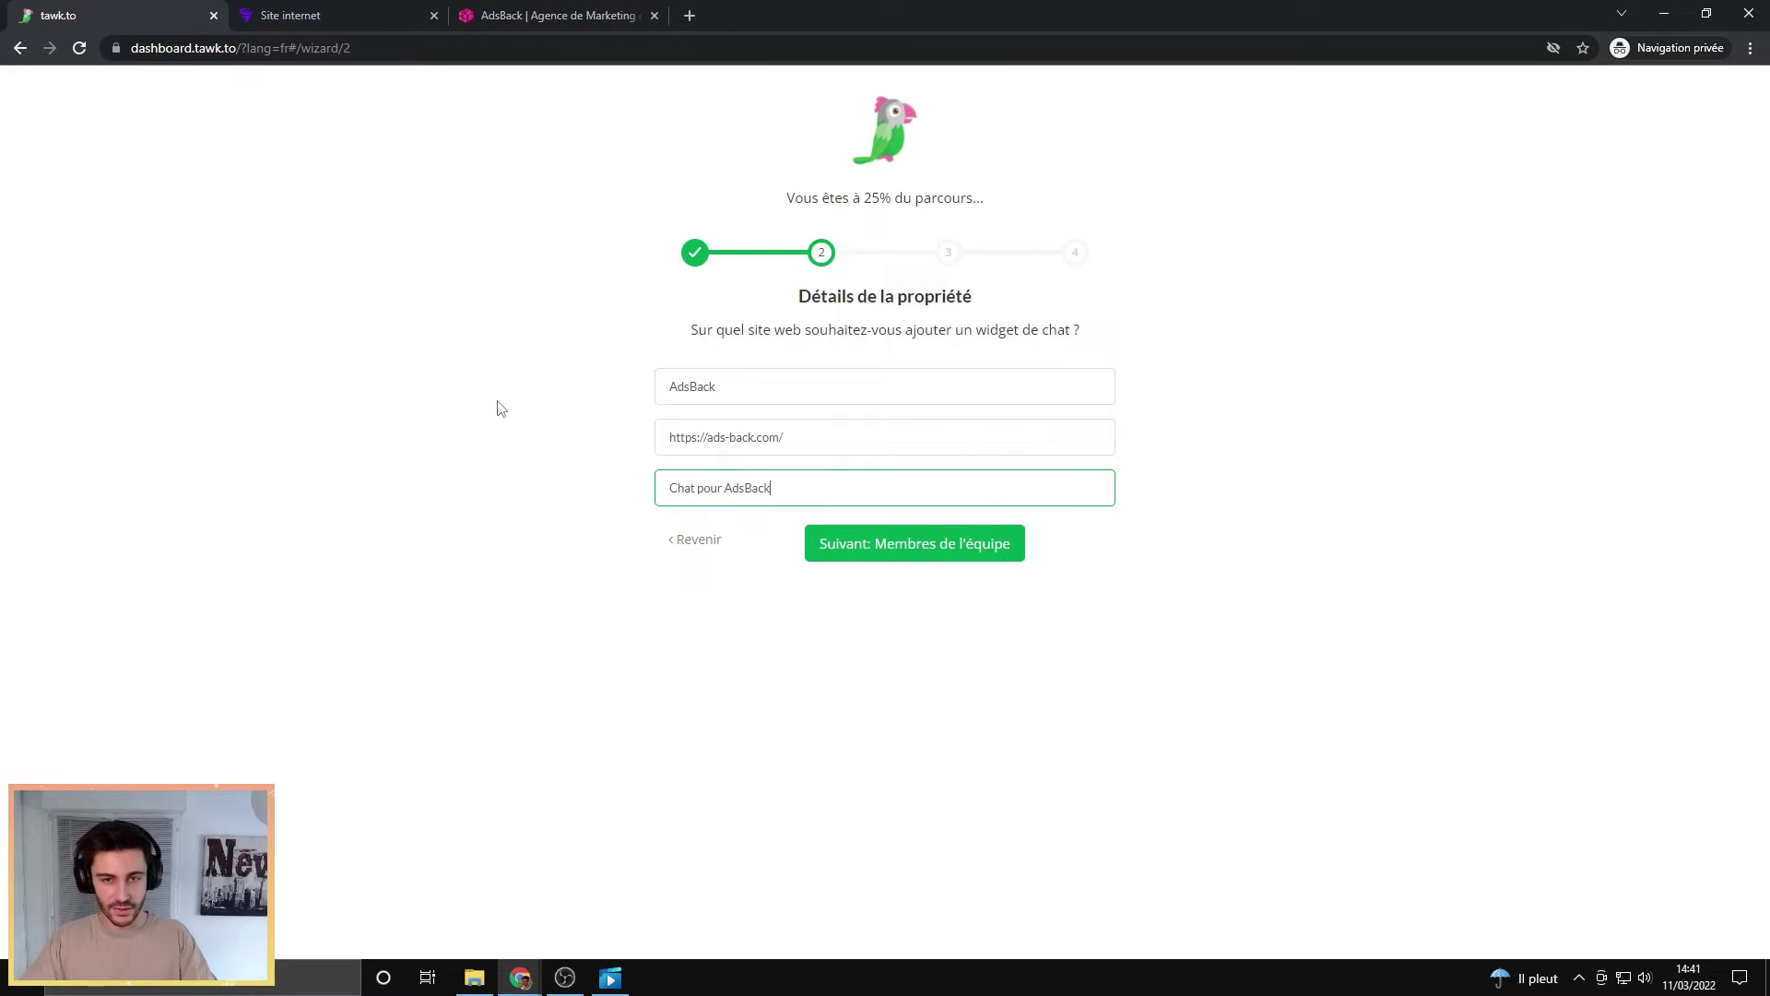
pyautogui.click(428, 355)
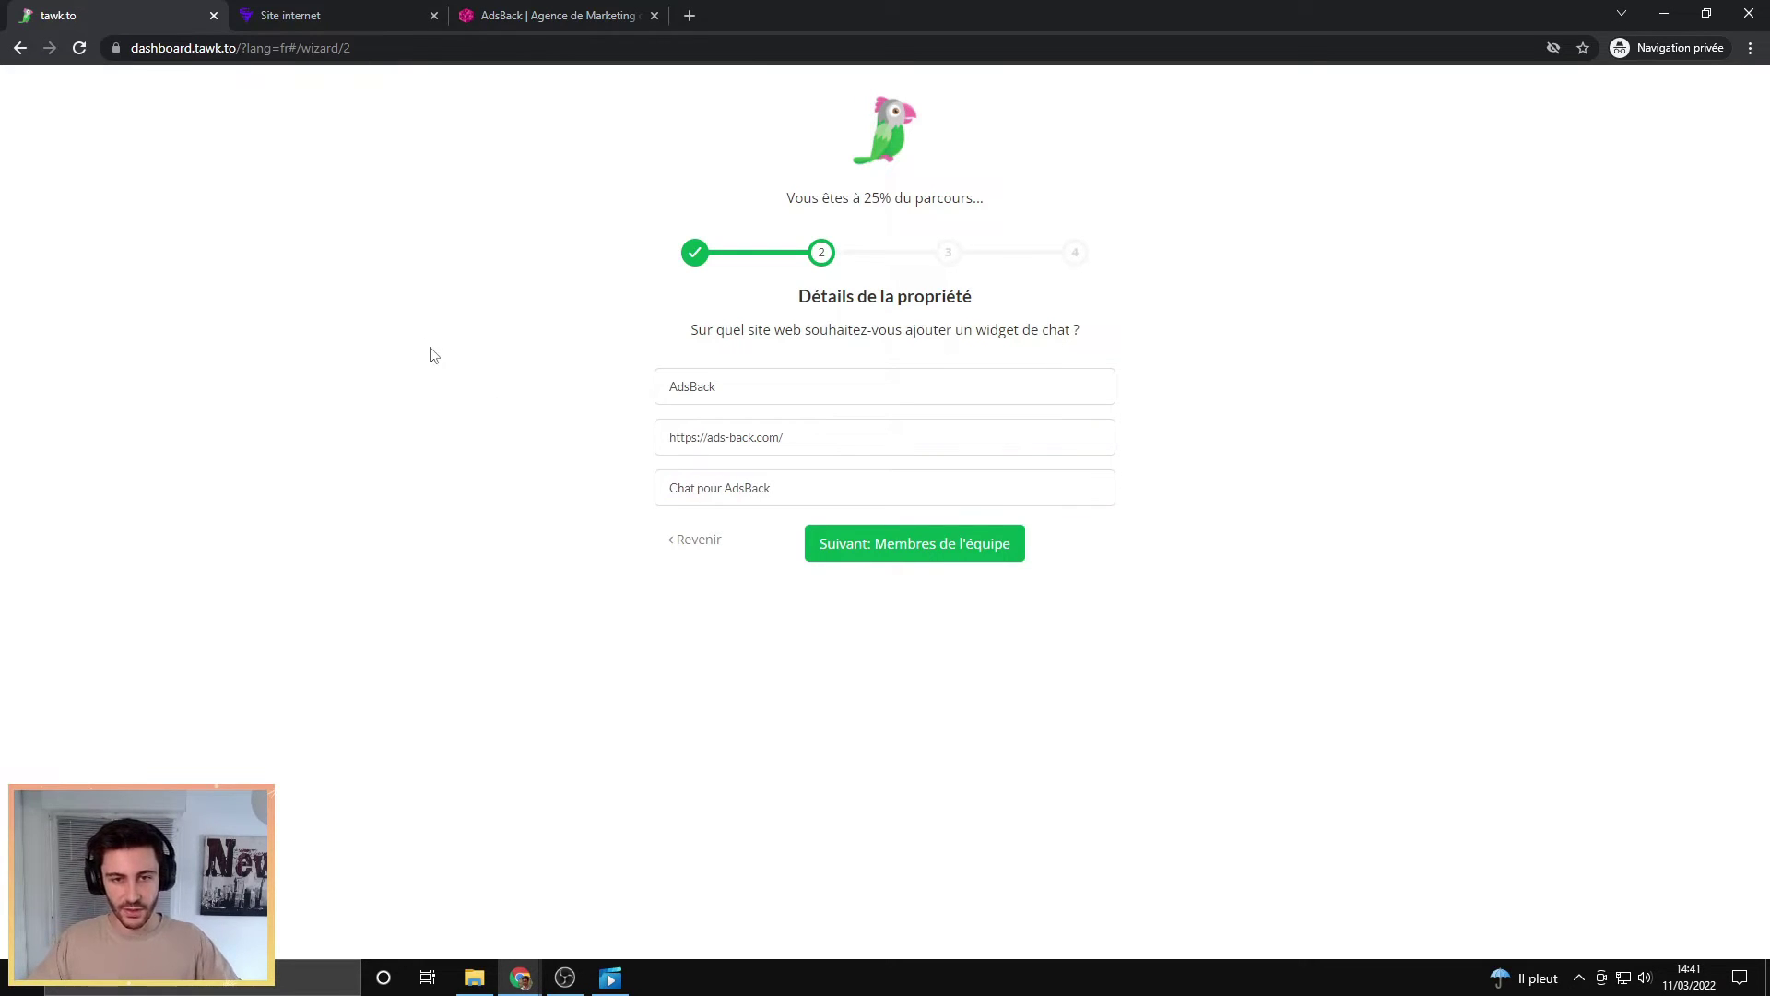
# Step: Skip inviting team members and copy the widget install code to the clipboard
pyautogui.click(894, 544)
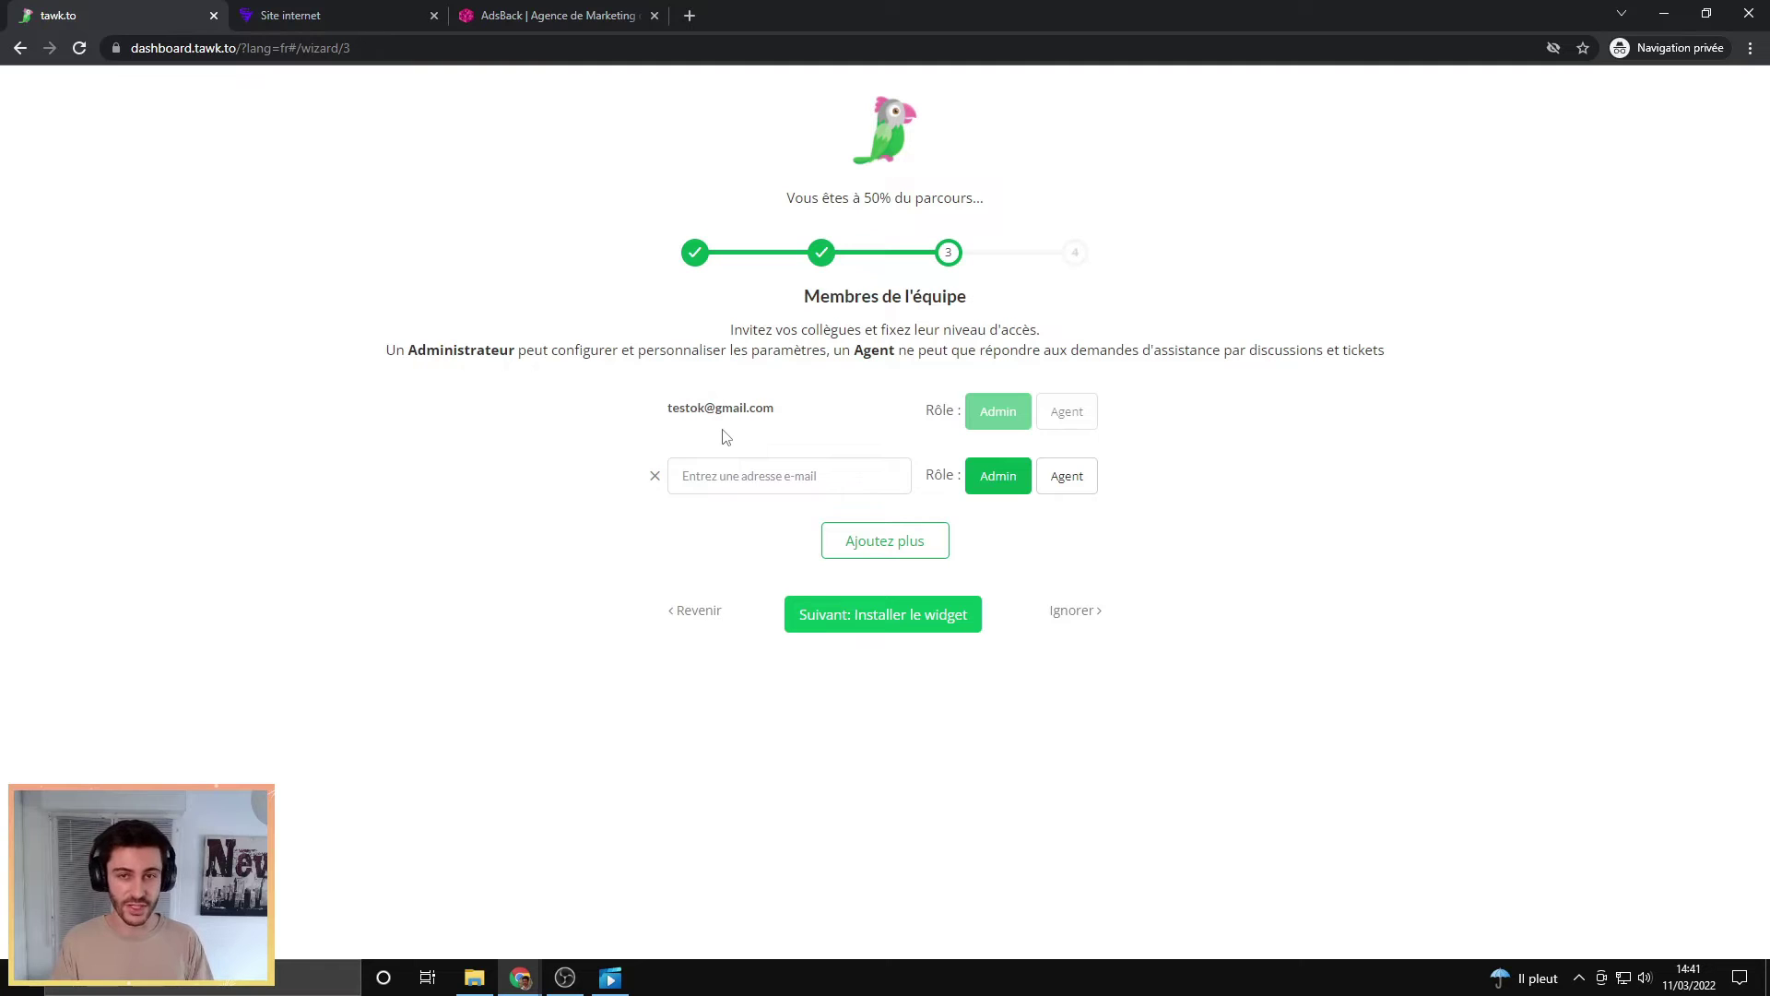
pyautogui.click(1085, 616)
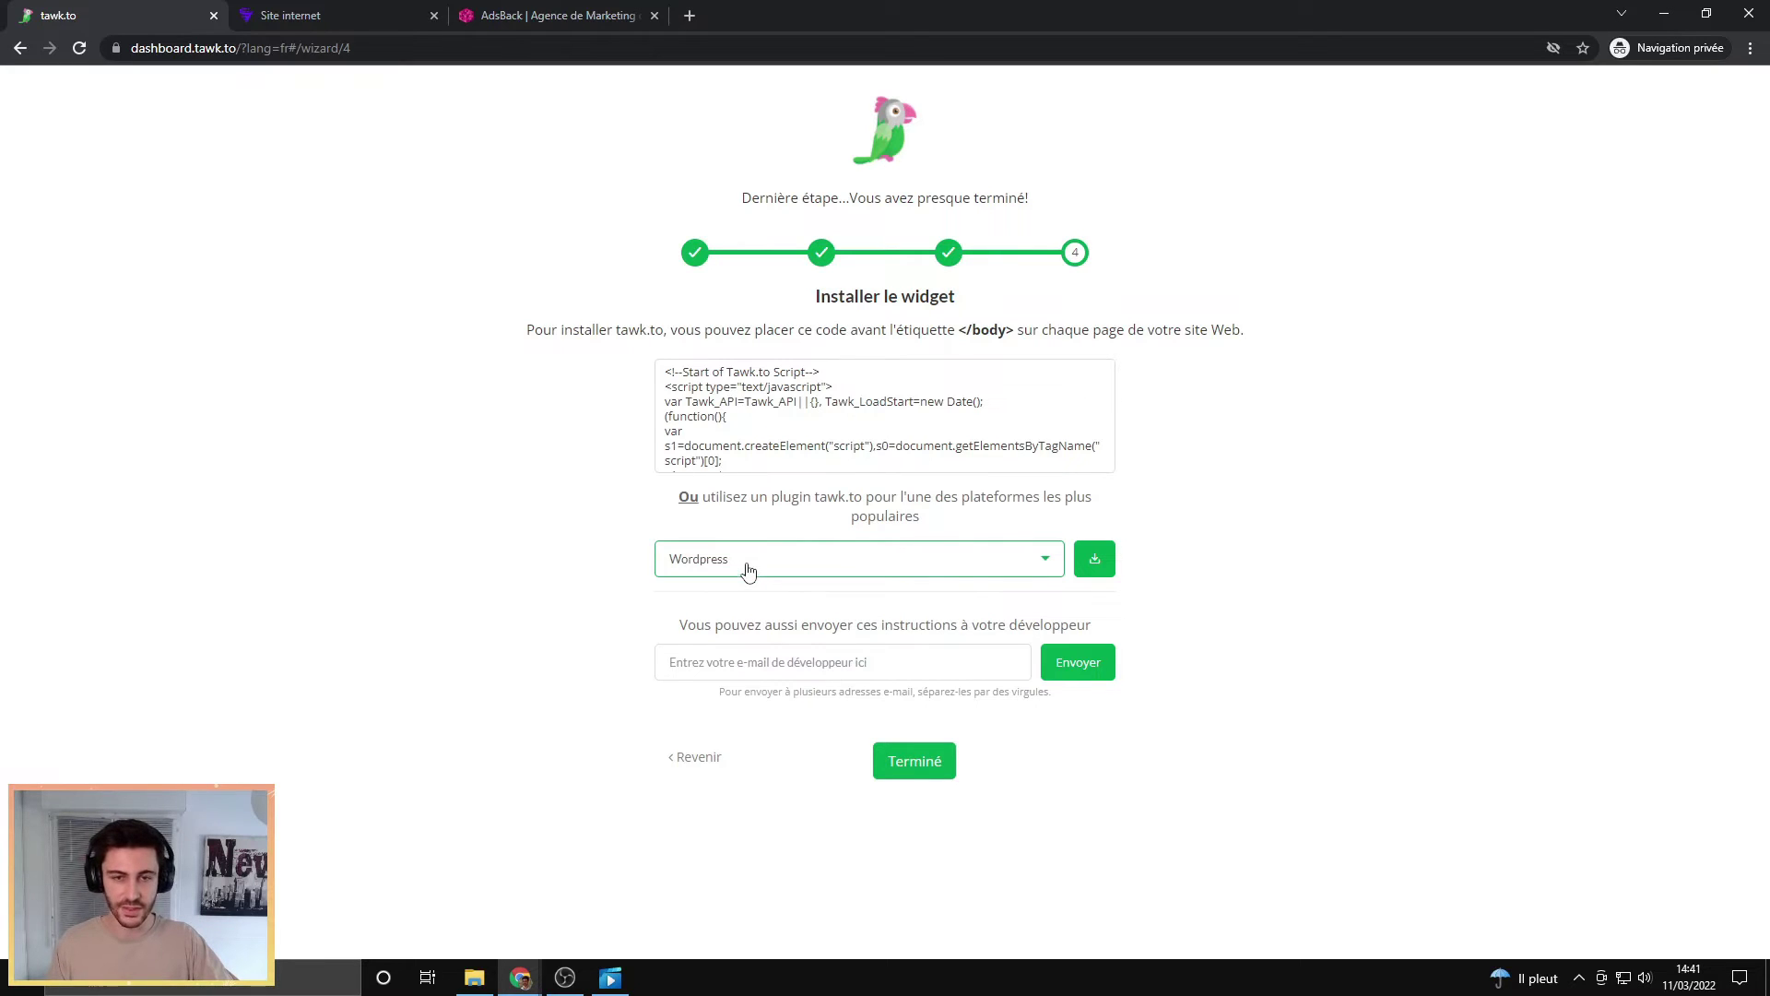
pyautogui.moveTo(712, 409)
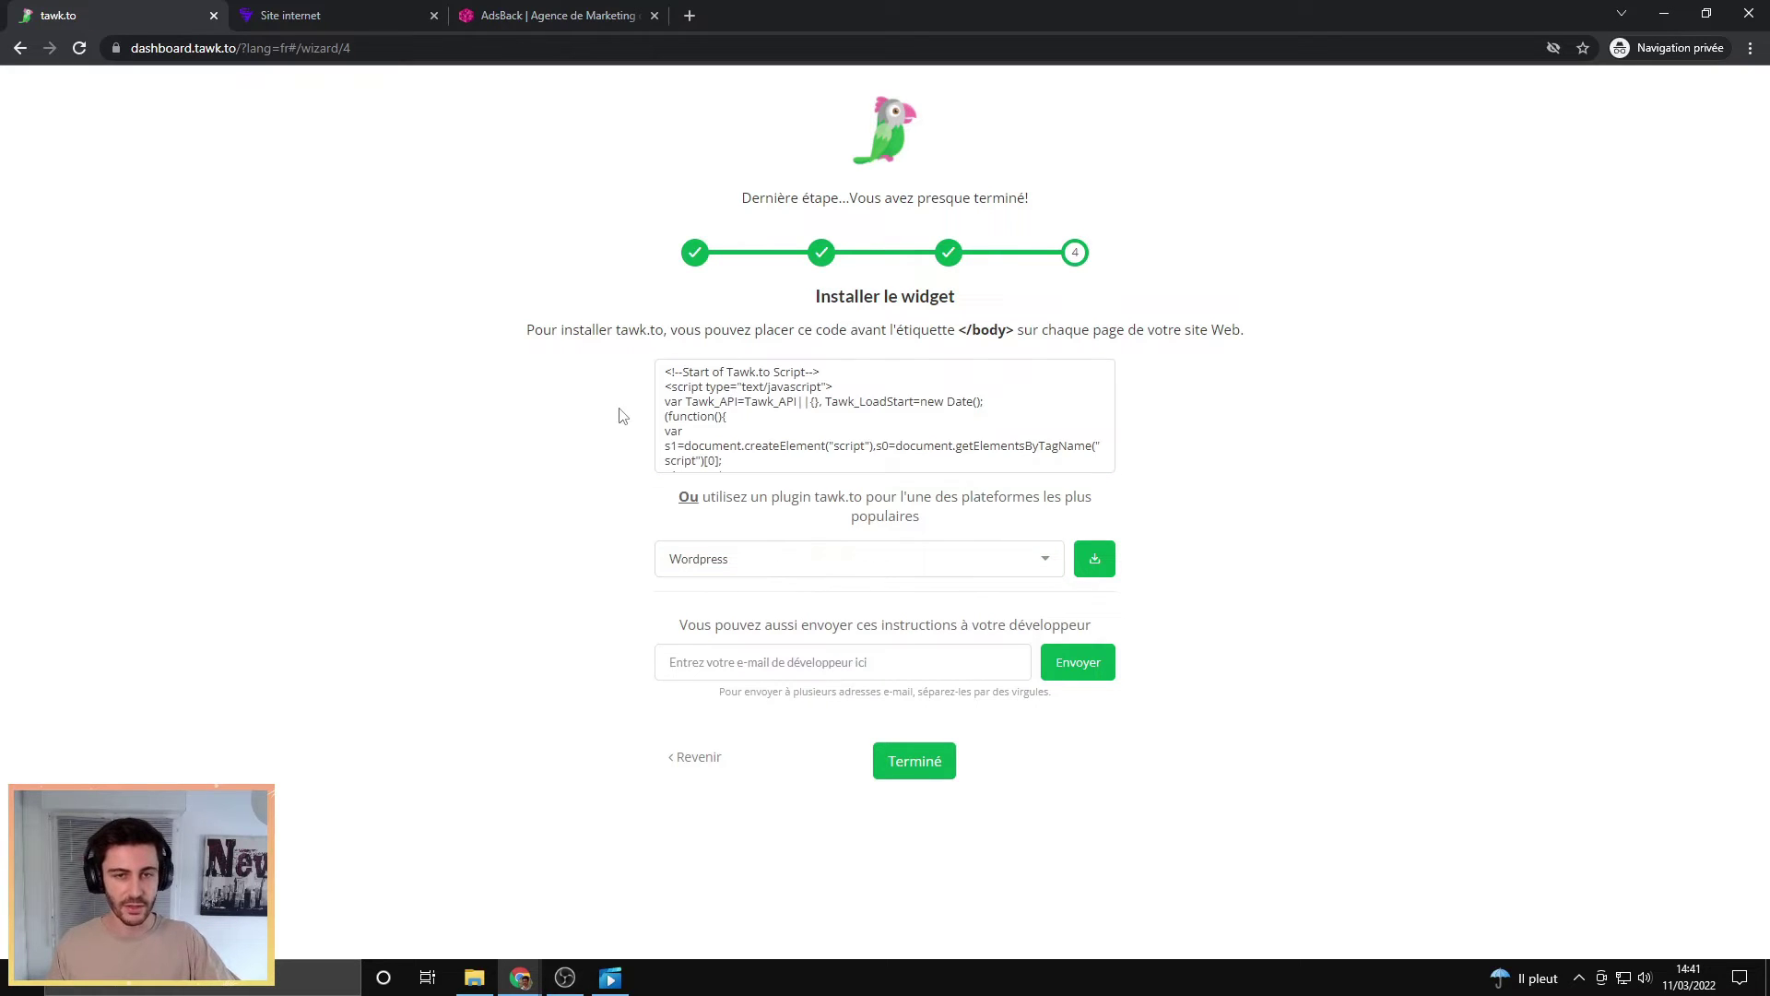
pyautogui.click(869, 421)
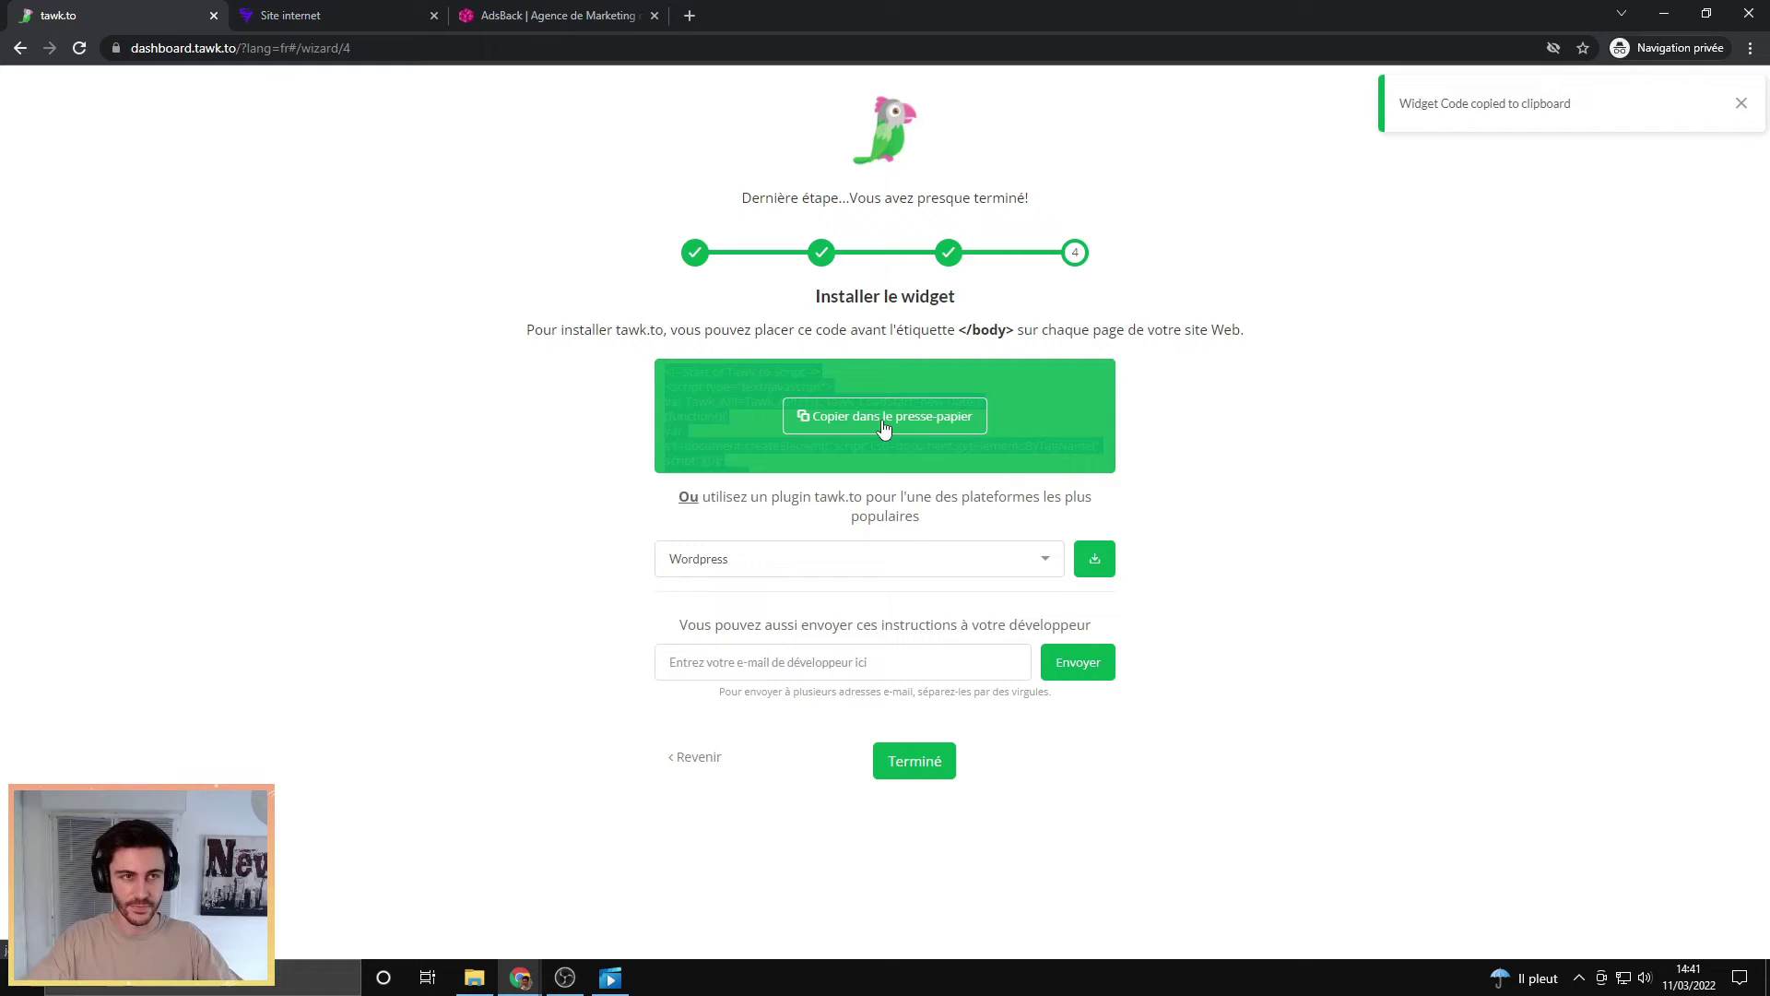
pyautogui.click(290, 16)
pyautogui.click(35, 601)
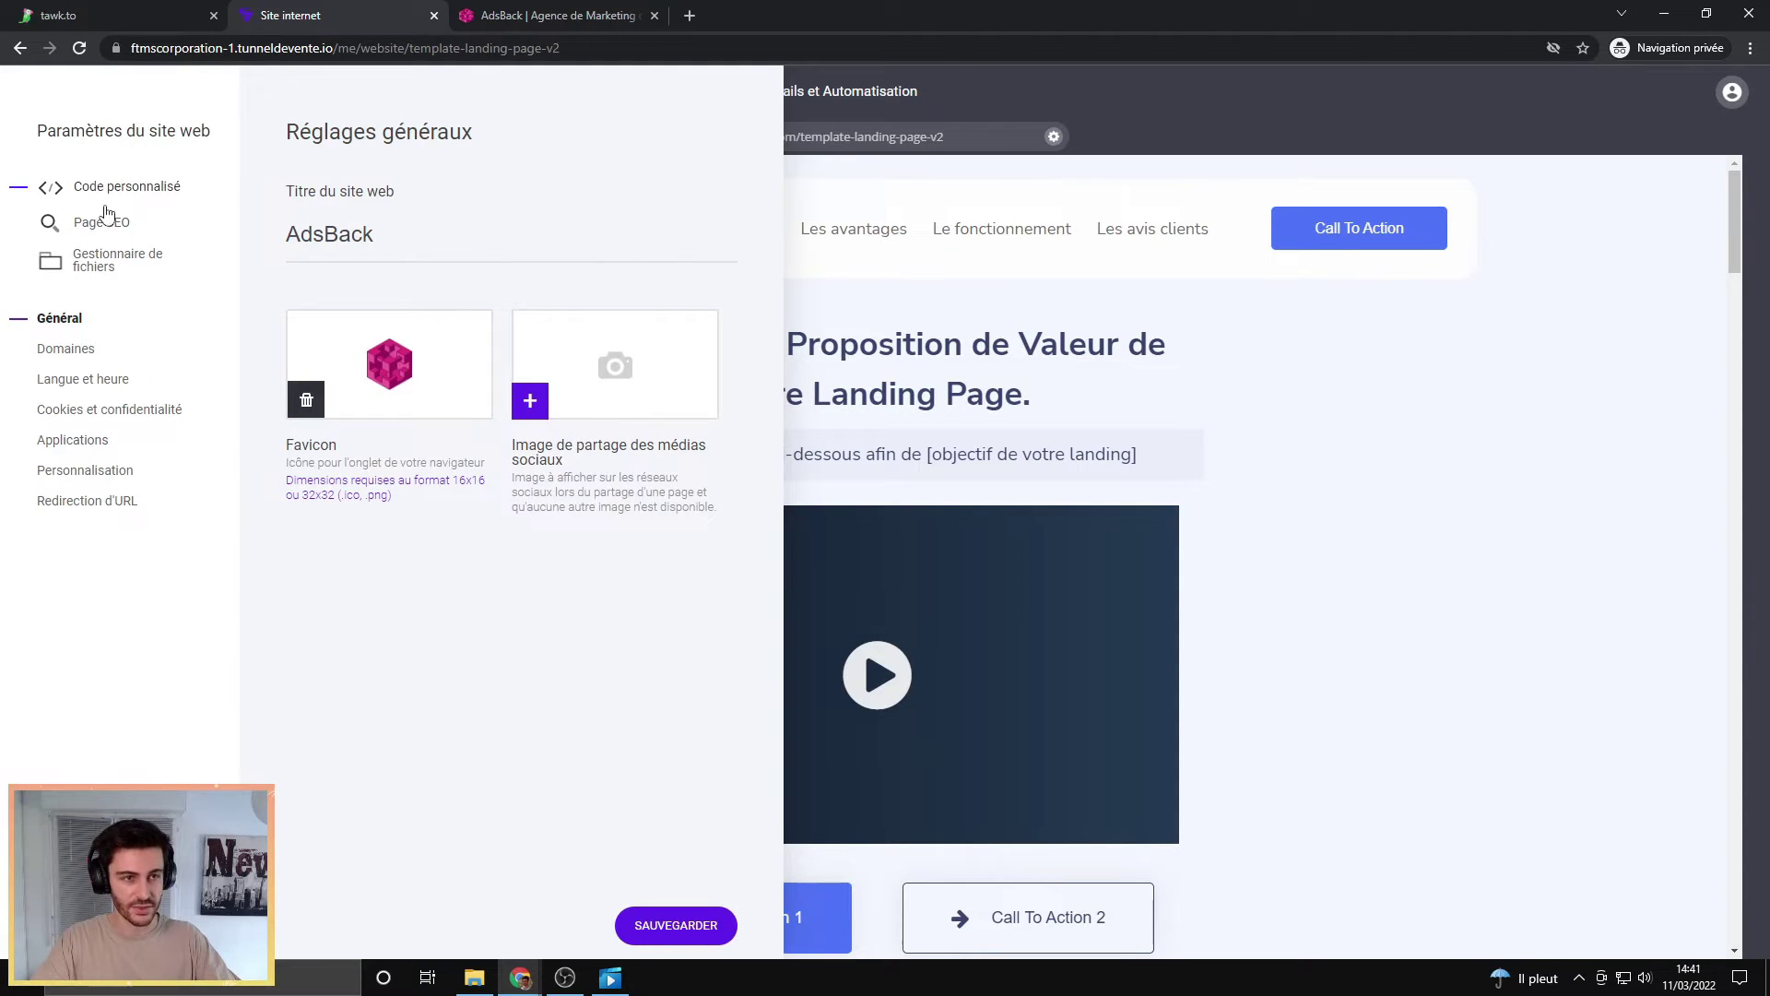
# Step: Paste the tawk.to script into the page's Balisage de corps de page custom code and save it
pyautogui.click(92, 184)
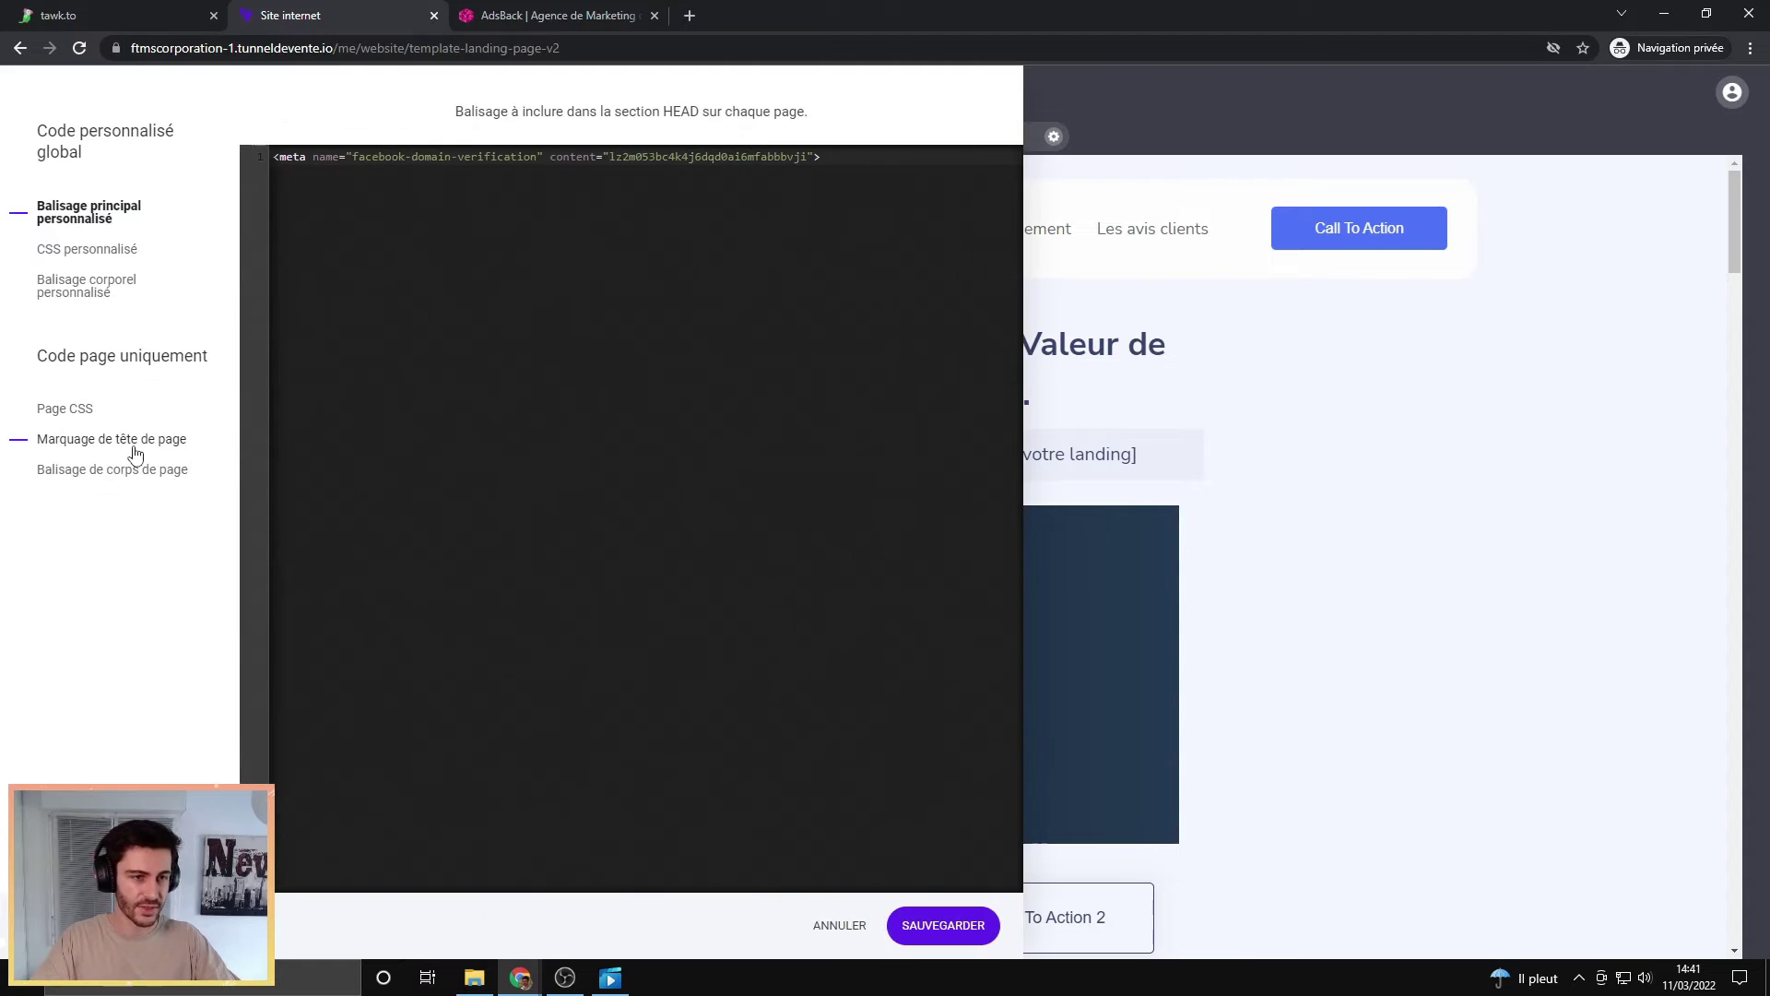
pyautogui.click(133, 470)
pyautogui.hotkey('ctrl', 'v')
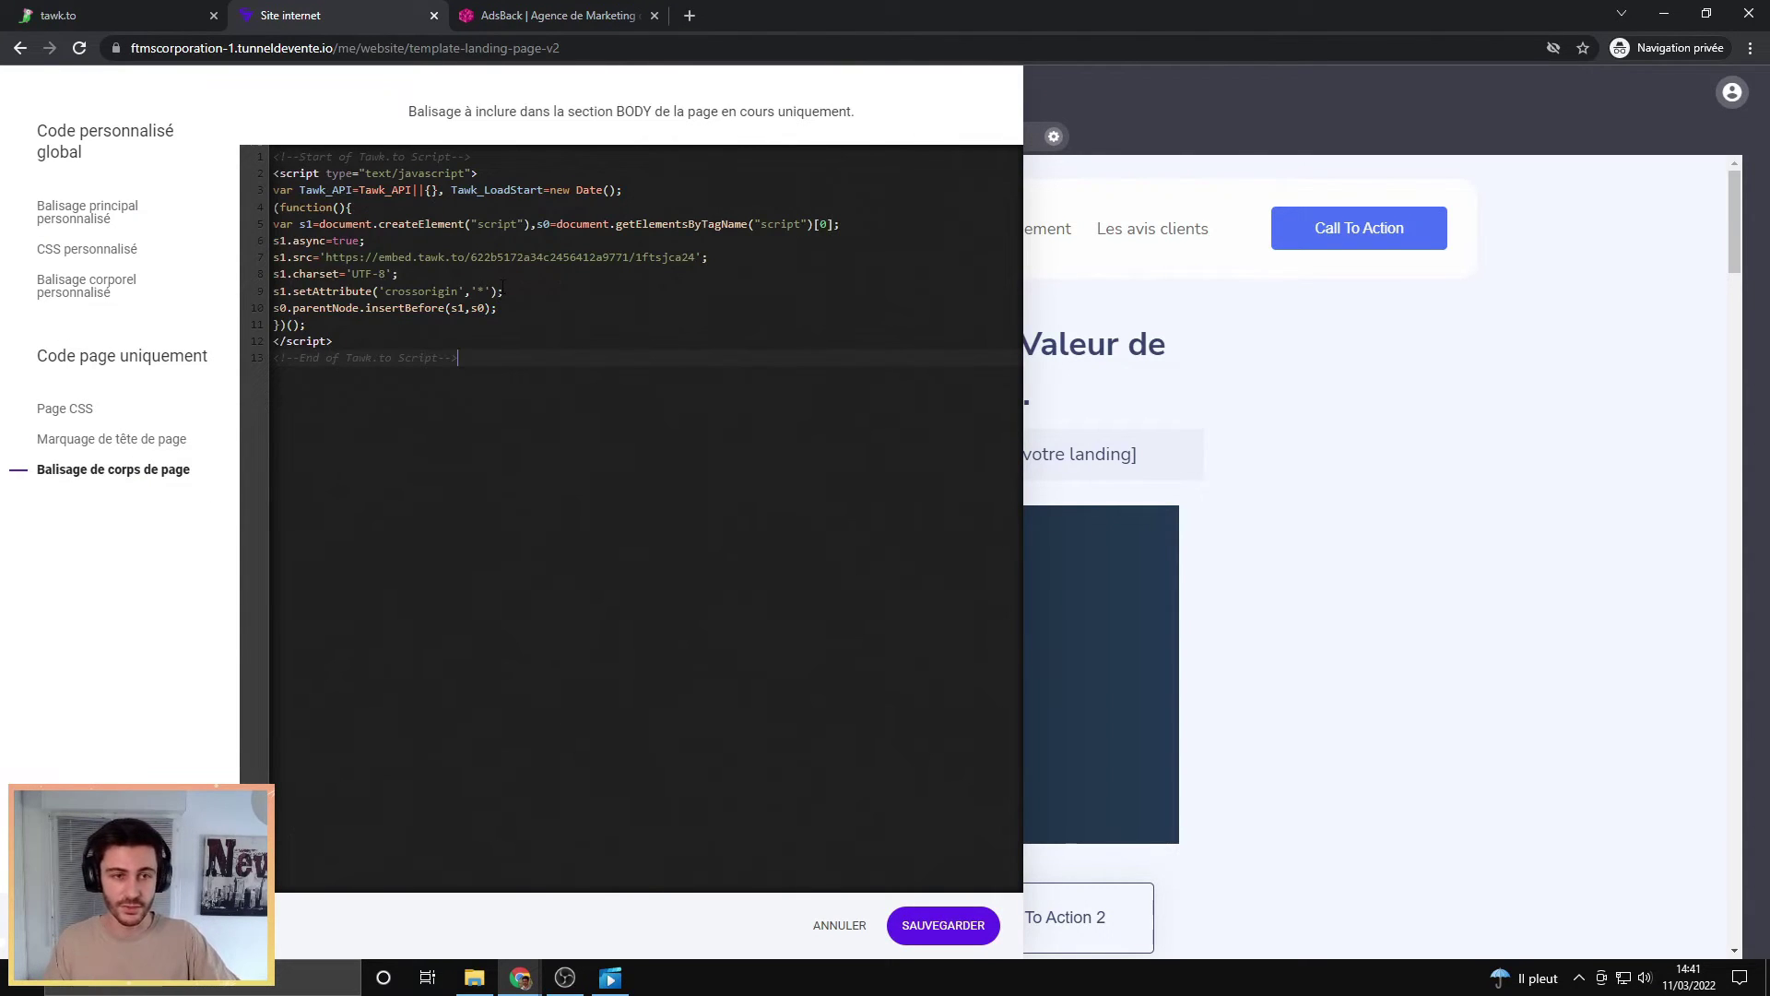
pyautogui.click(934, 924)
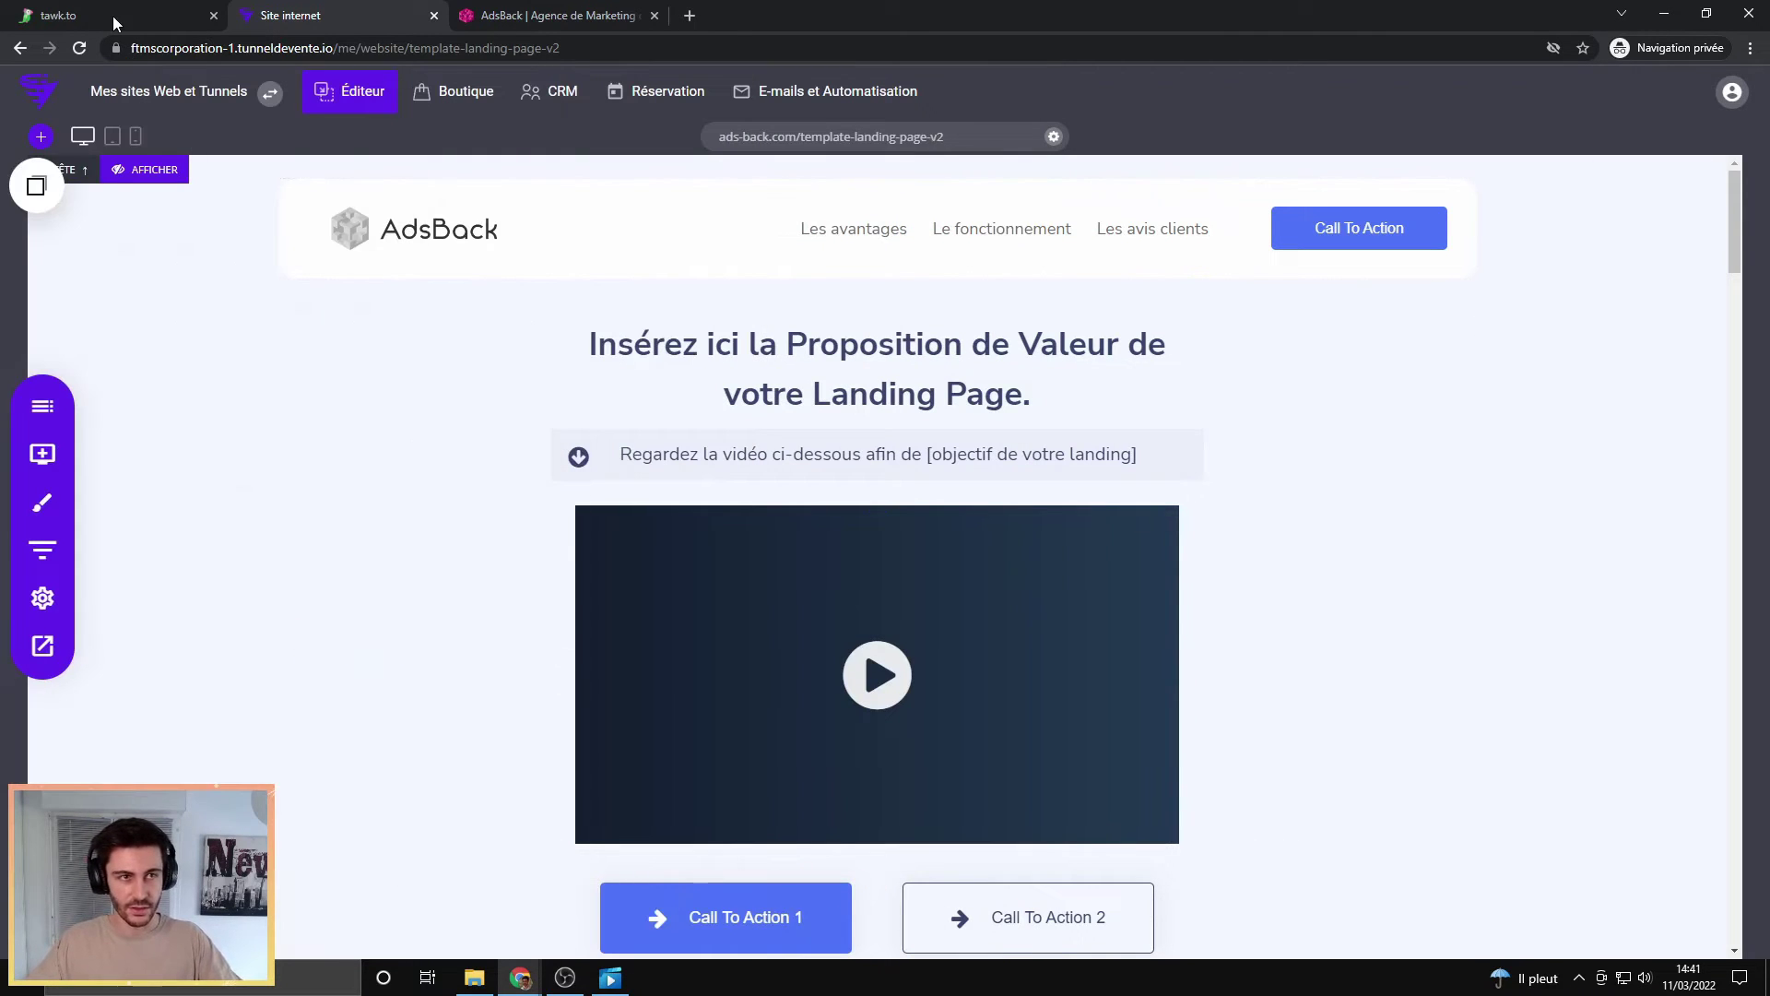
pyautogui.click(112, 14)
# Step: Finish the wizard with Terminer and dismiss the welcome pop-up
pyautogui.click(936, 757)
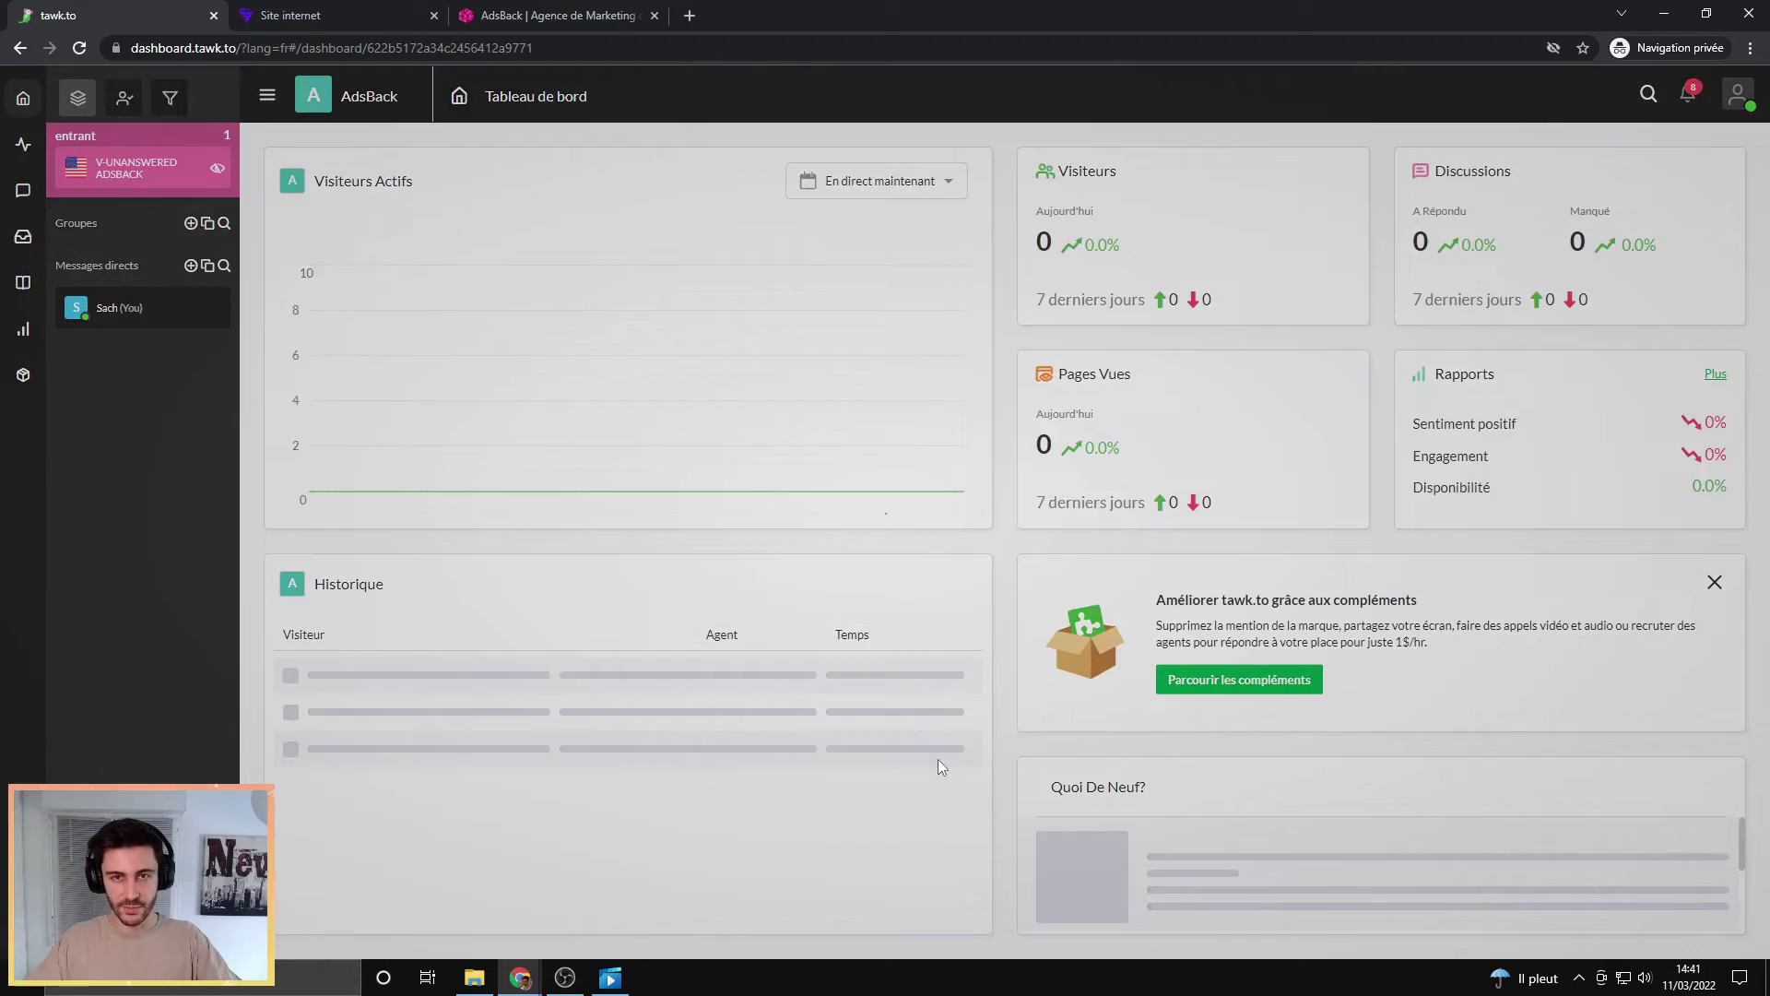
pyautogui.click(861, 735)
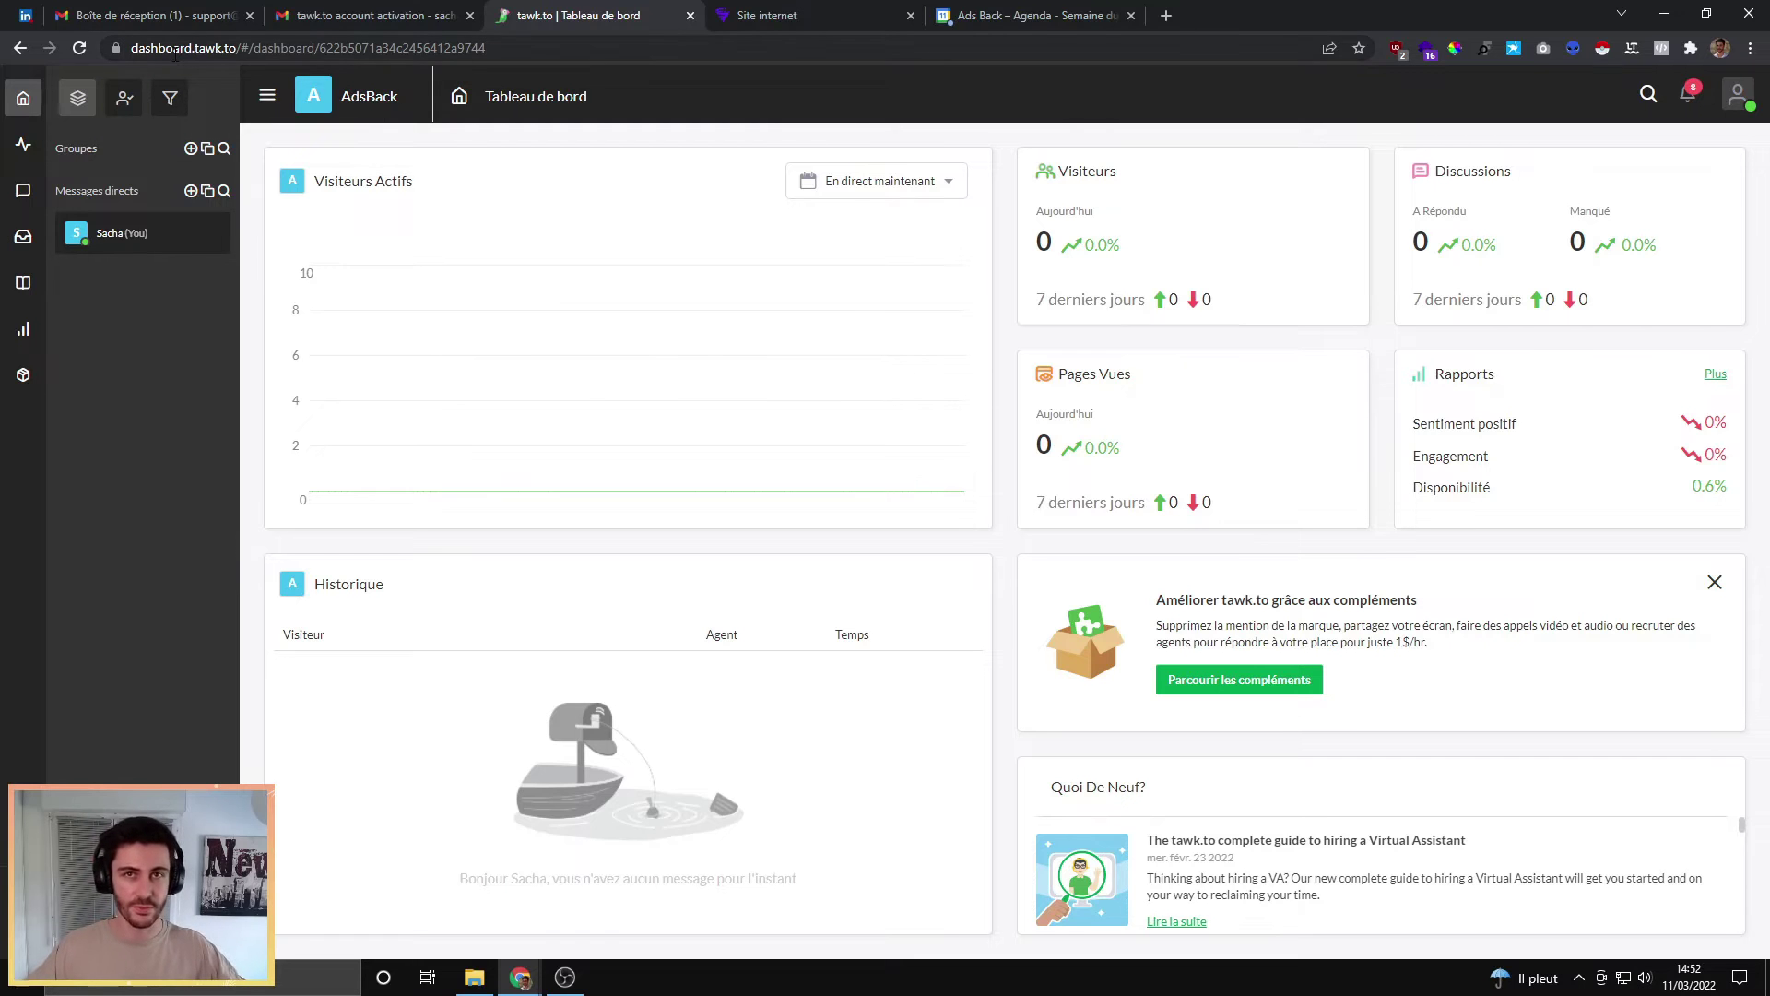
# Step: Copy the AdsBack chat widget's embed script and open its Avancé appearance settings
pyautogui.click(24, 383)
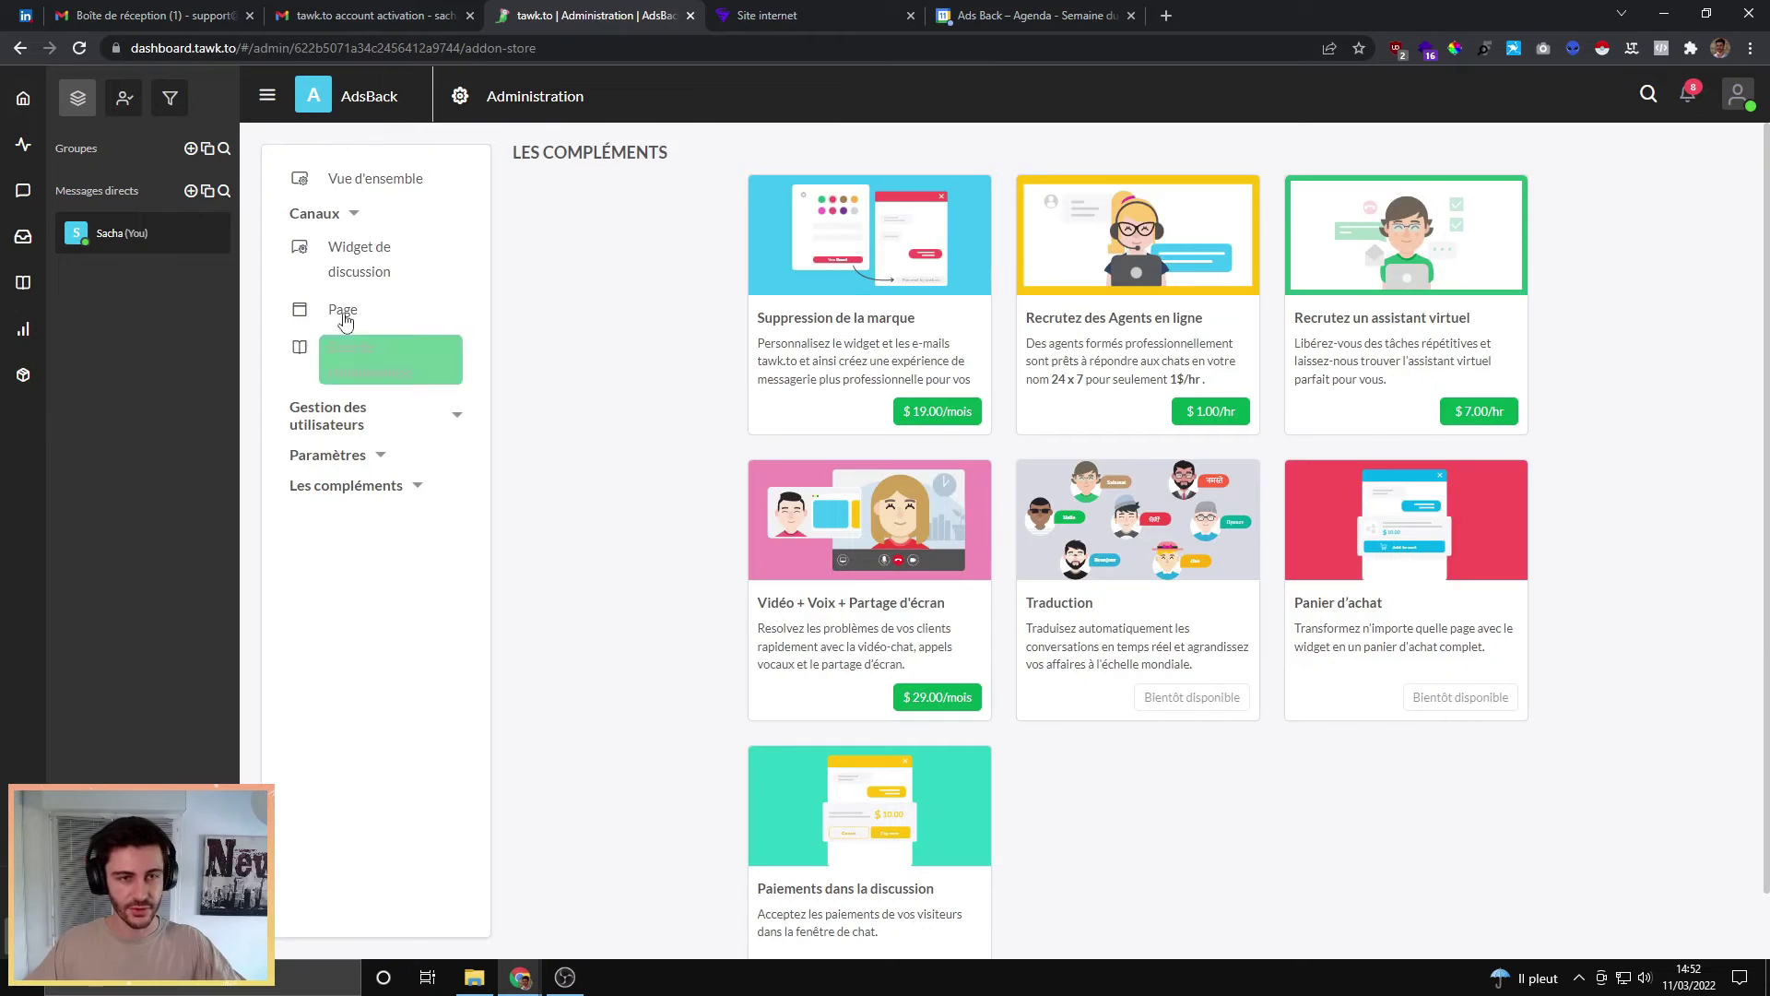
pyautogui.click(362, 269)
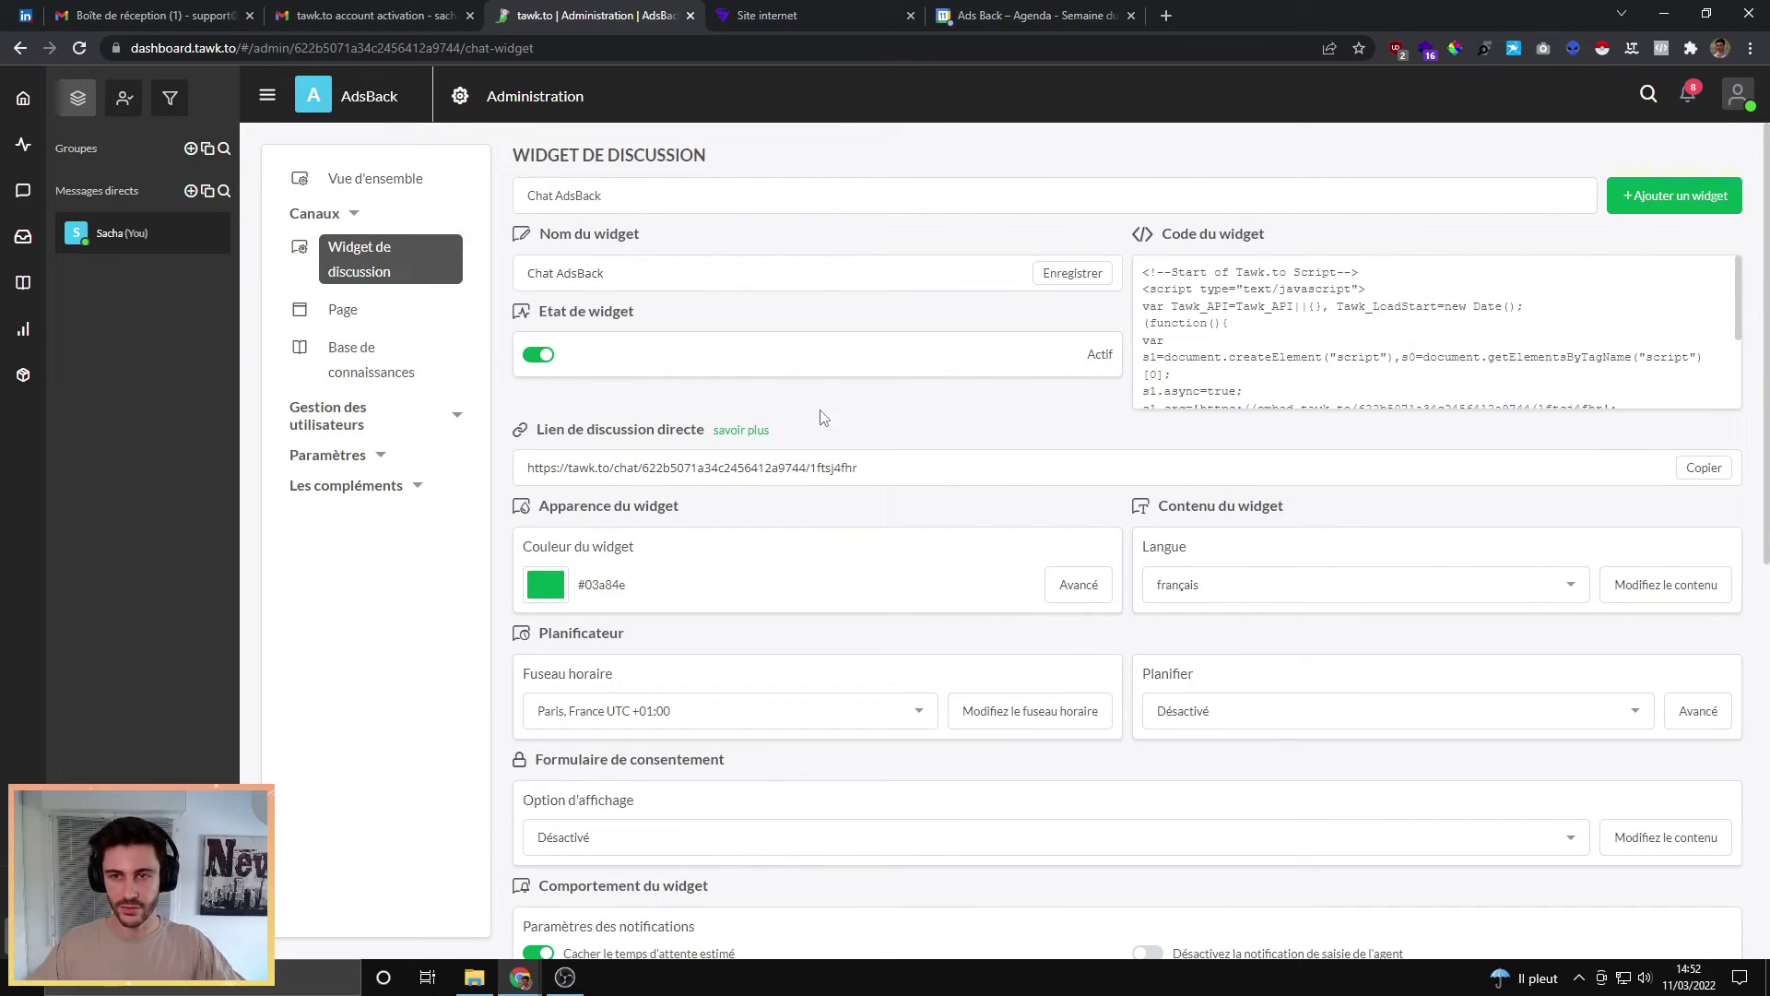
pyautogui.moveTo(1259, 396)
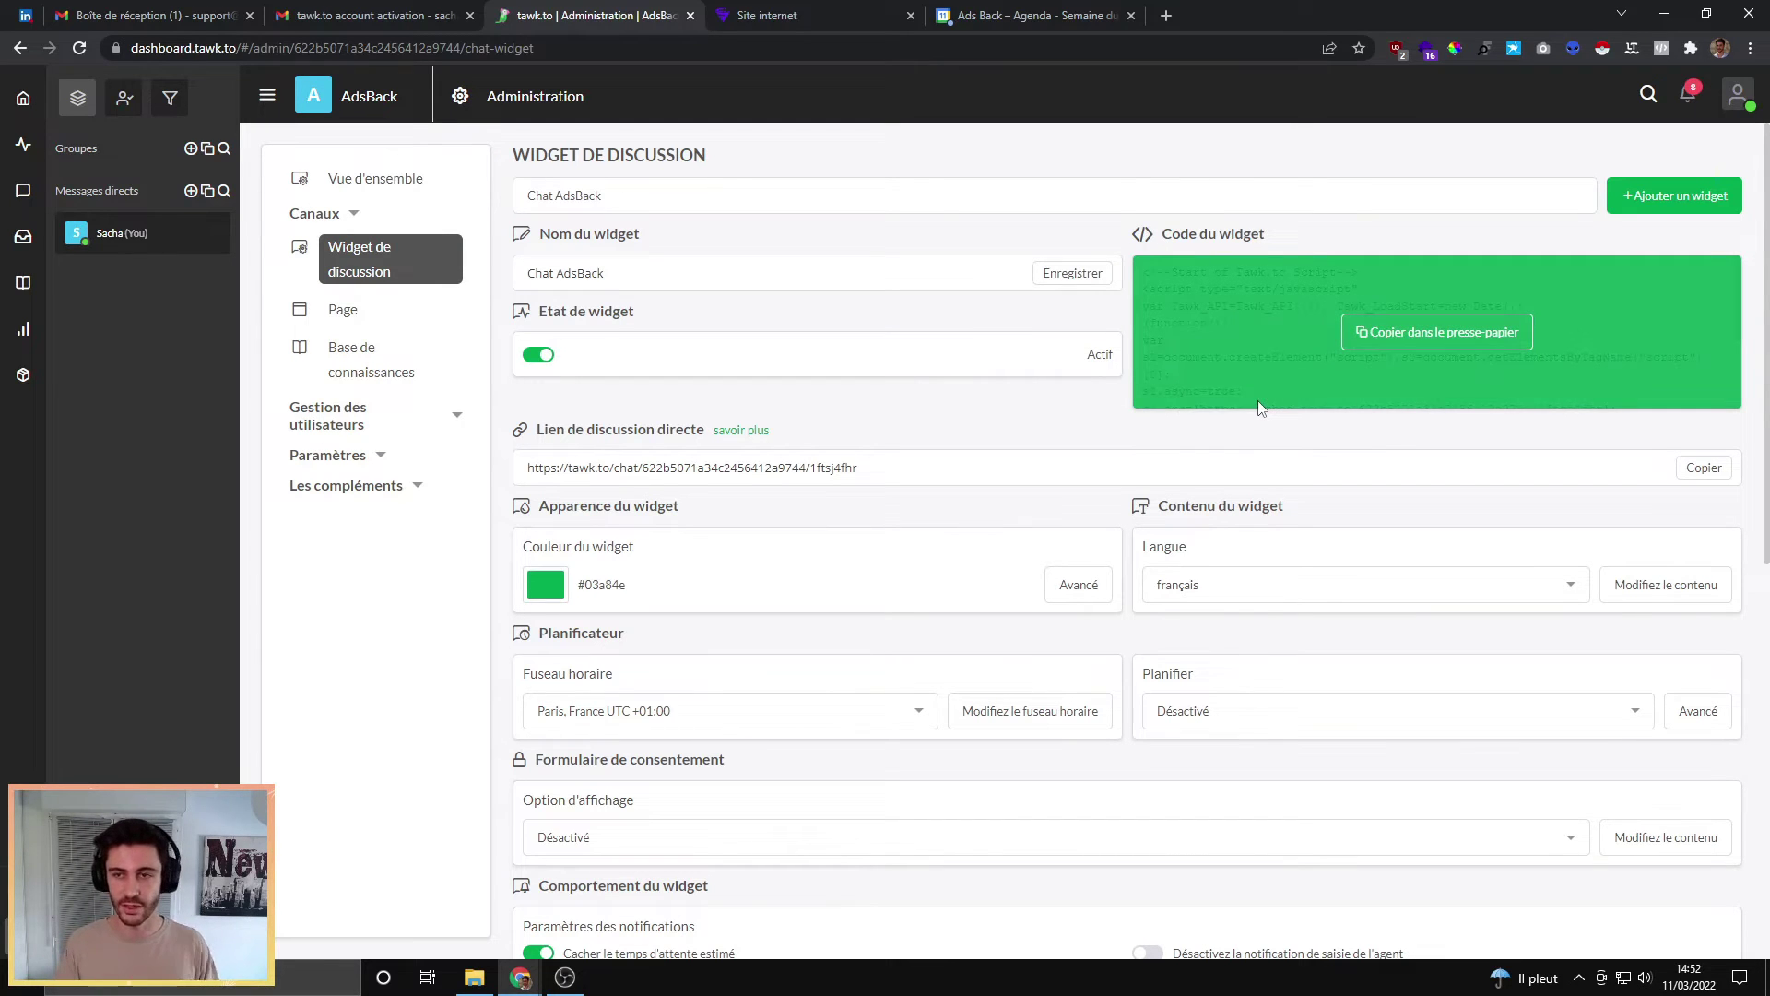
pyautogui.click(1400, 334)
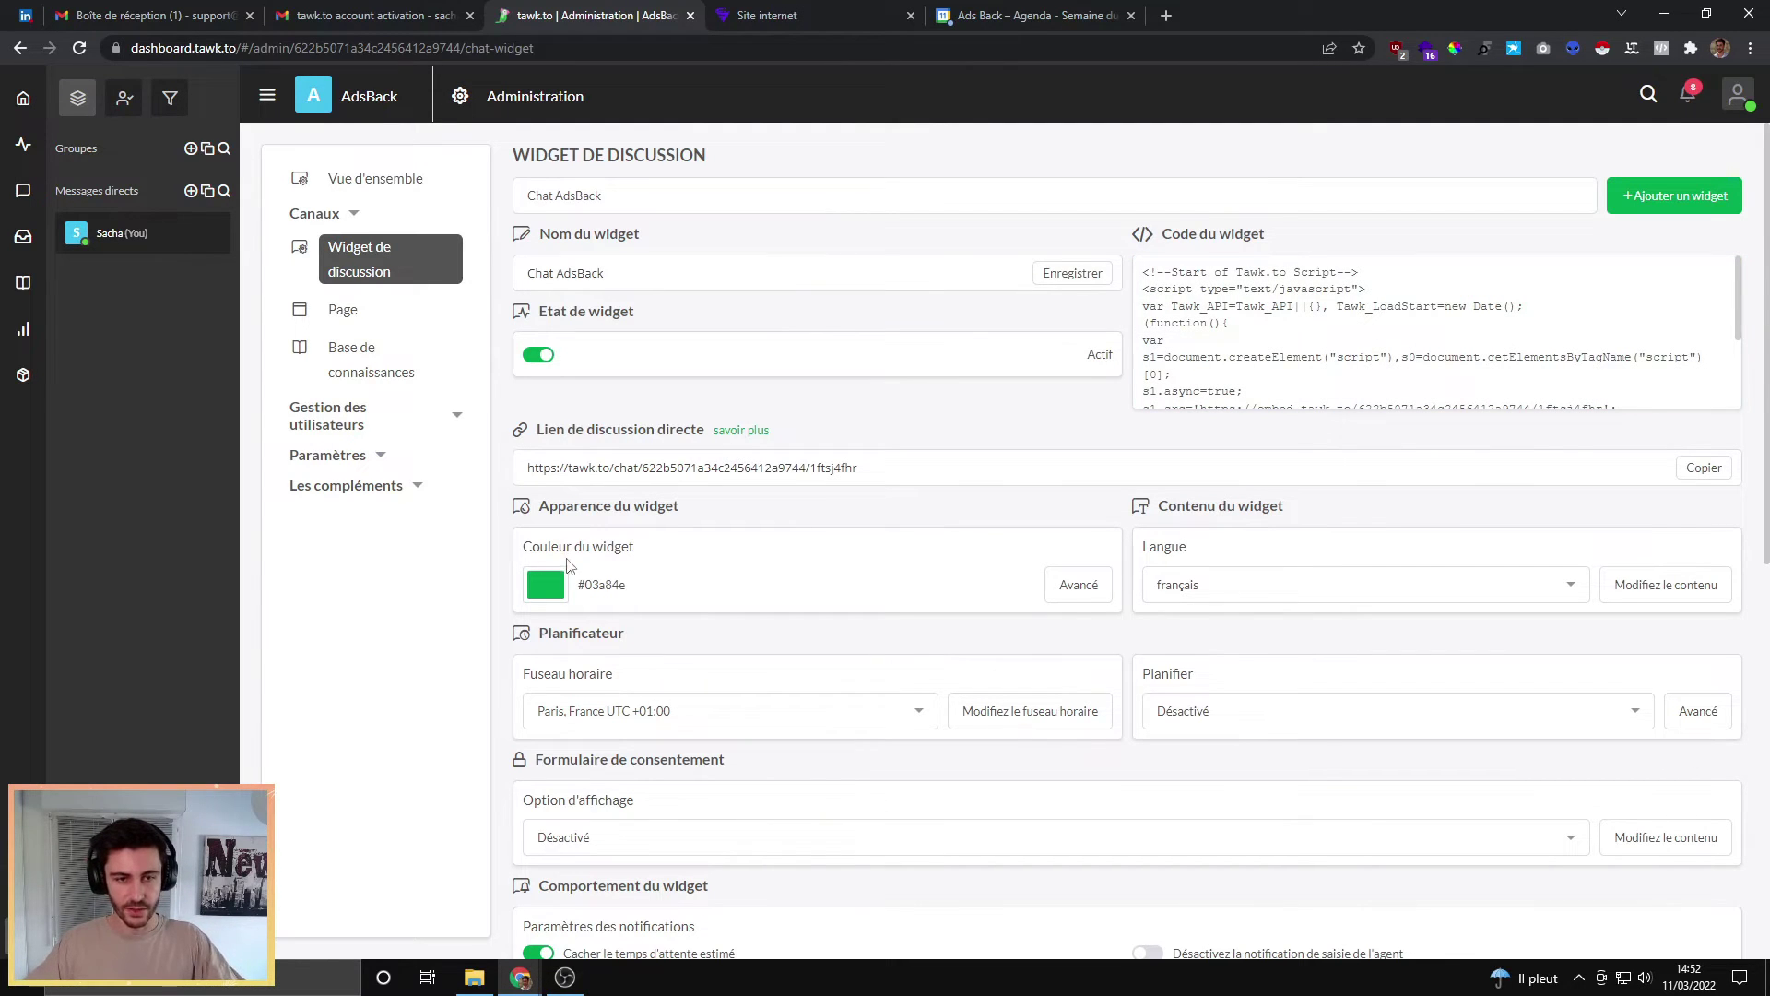
pyautogui.click(1087, 594)
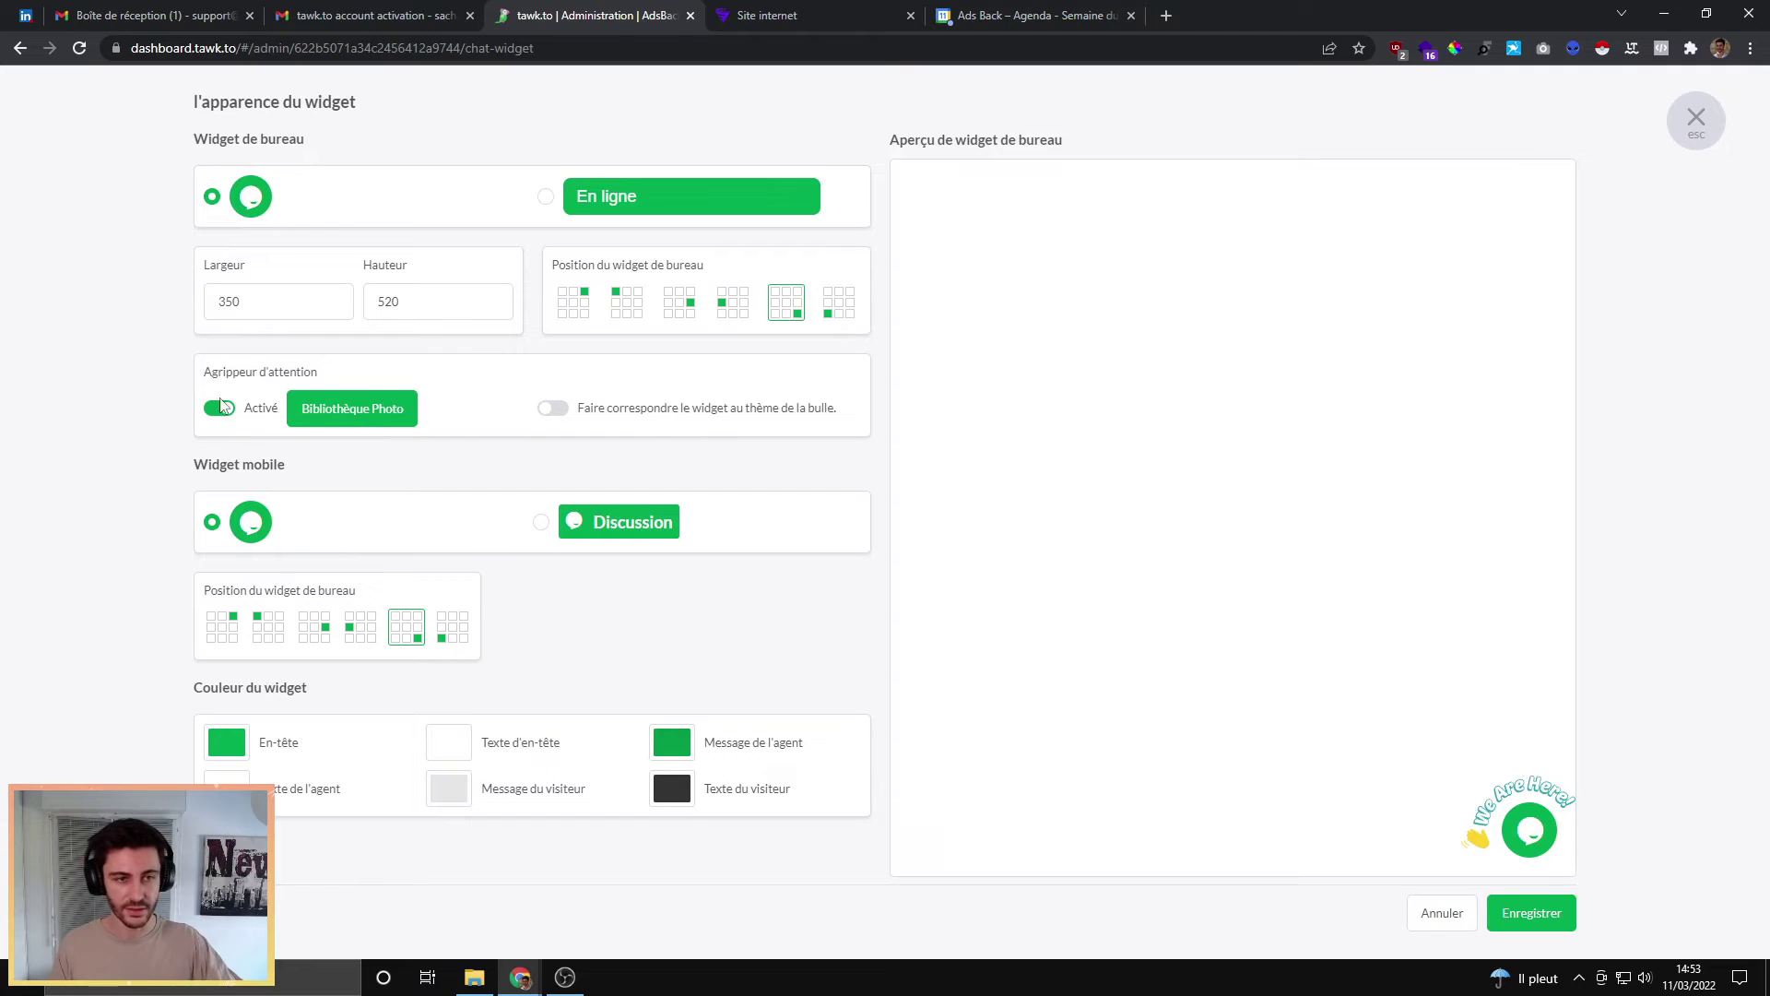
# Step: Turn off the attention grabber, keep the widget at bottom-right, and save the appearance
pyautogui.moveTo(205, 372); pyautogui.dragTo(330, 387)
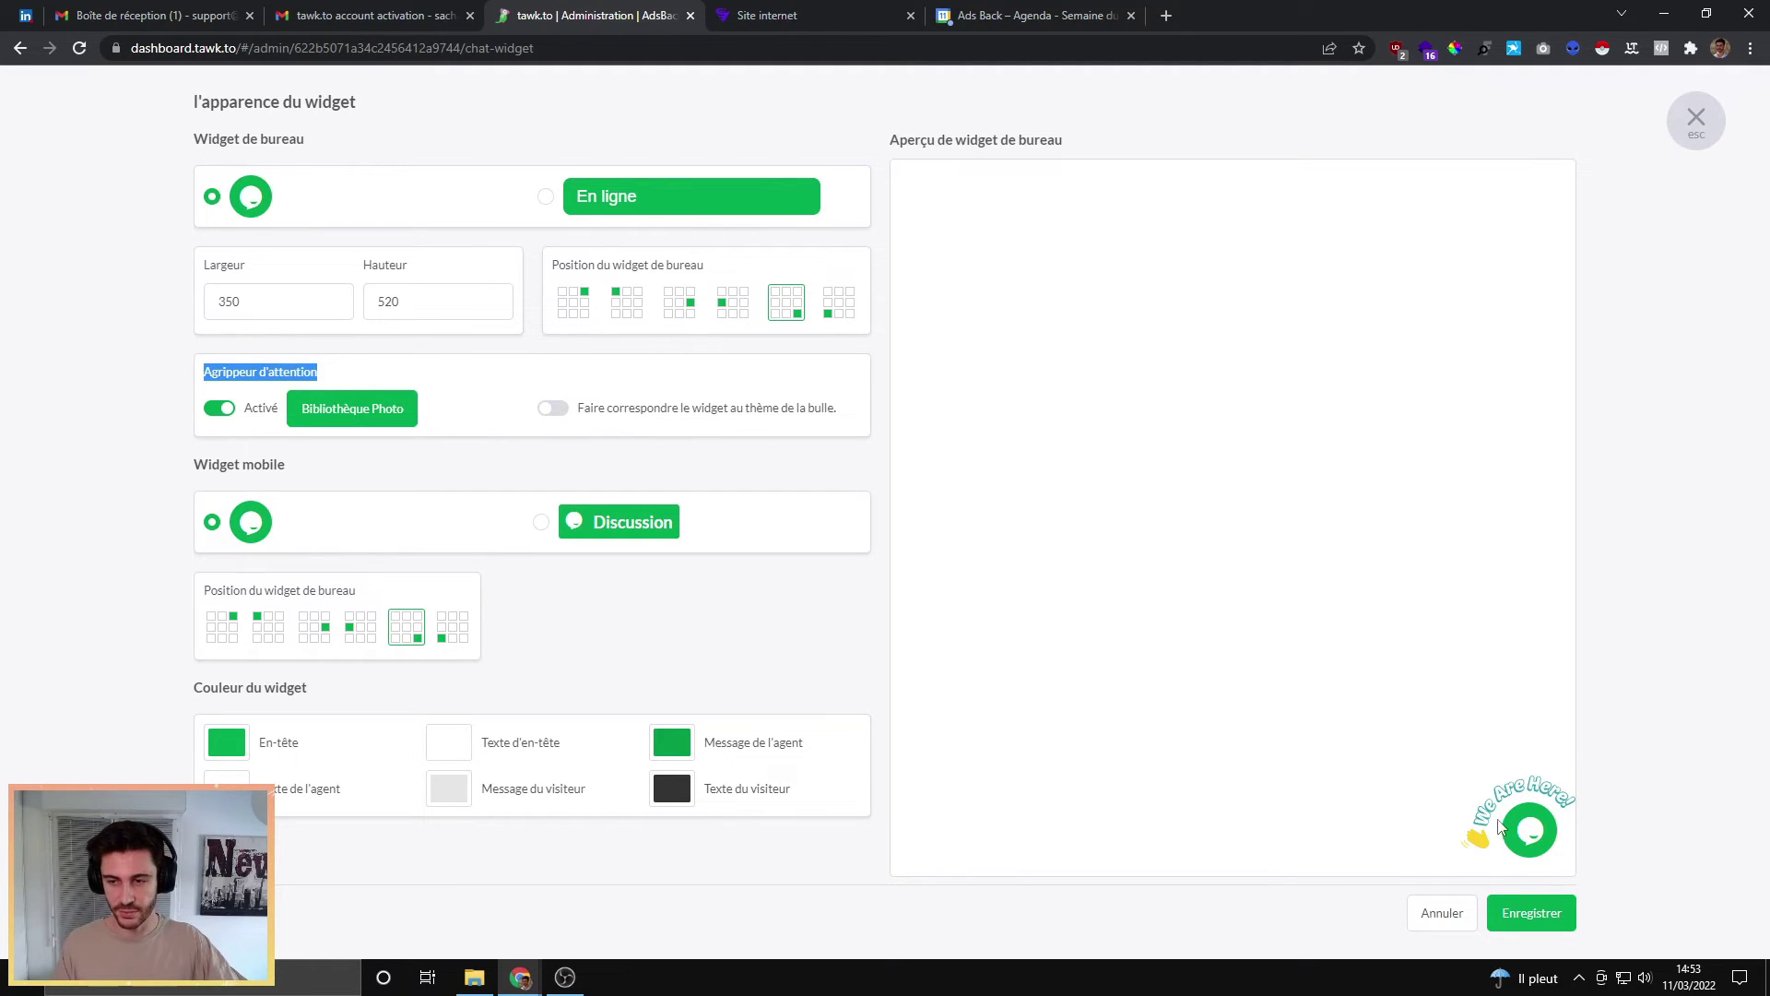
pyautogui.click(224, 410)
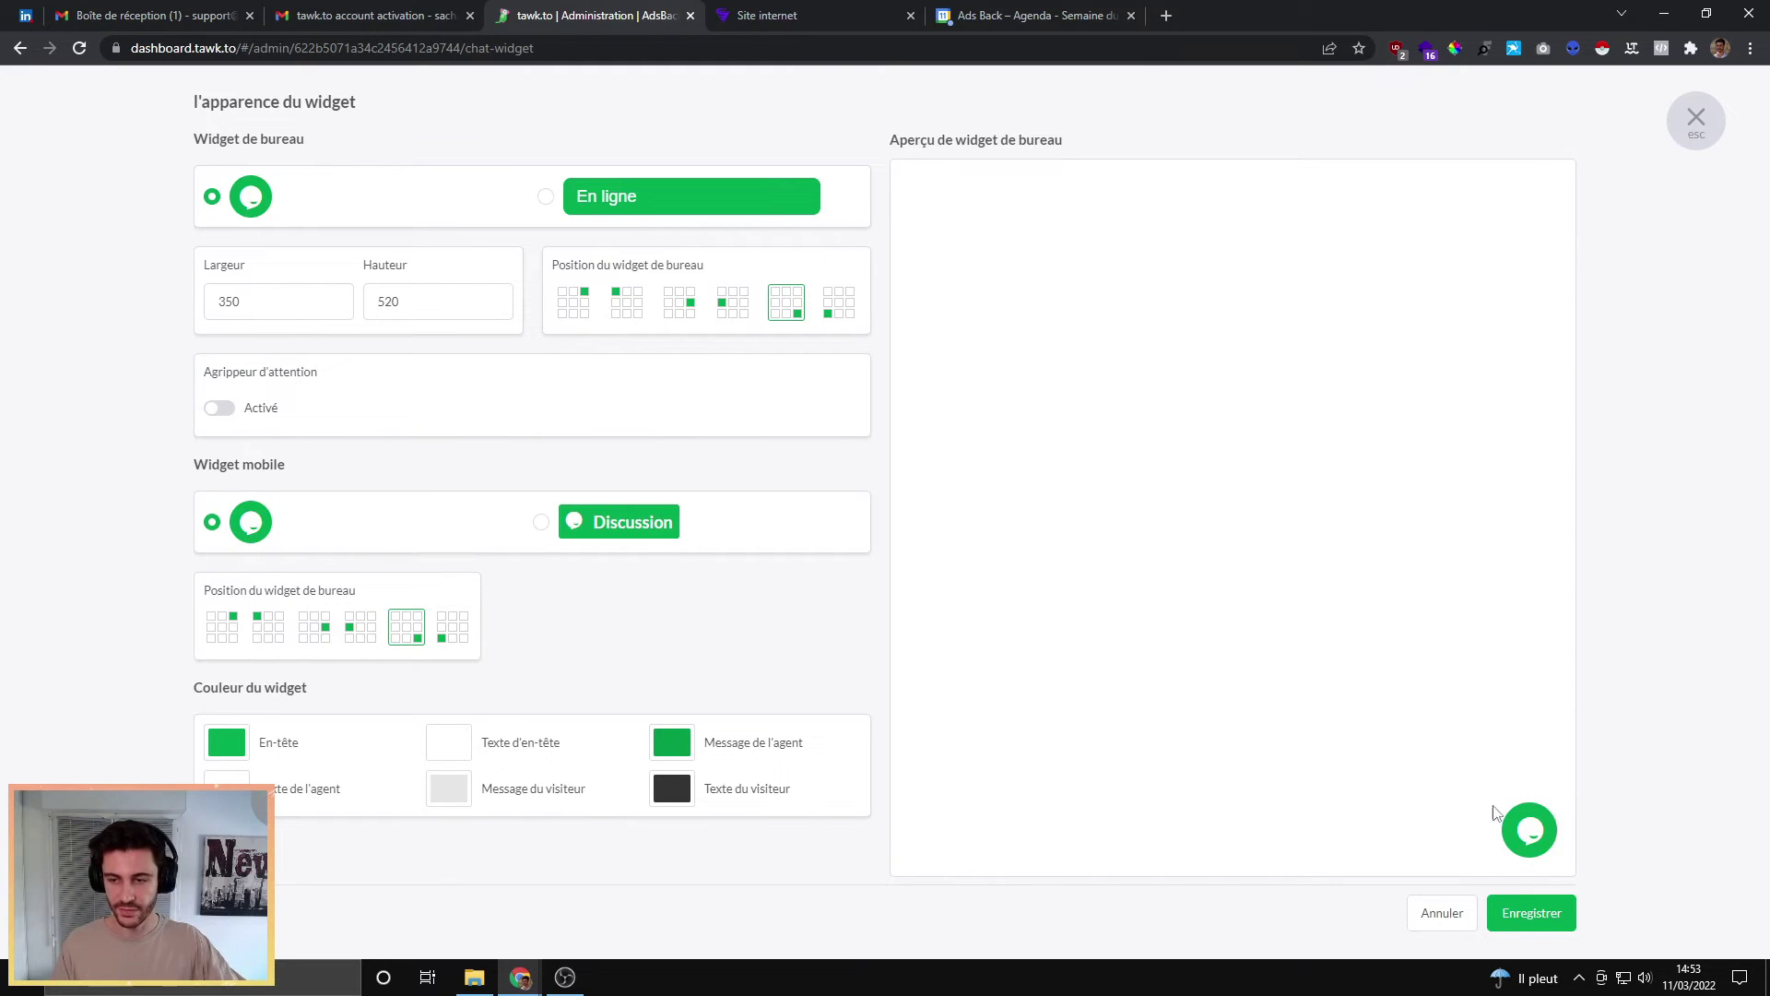
pyautogui.click(827, 313)
pyautogui.click(780, 307)
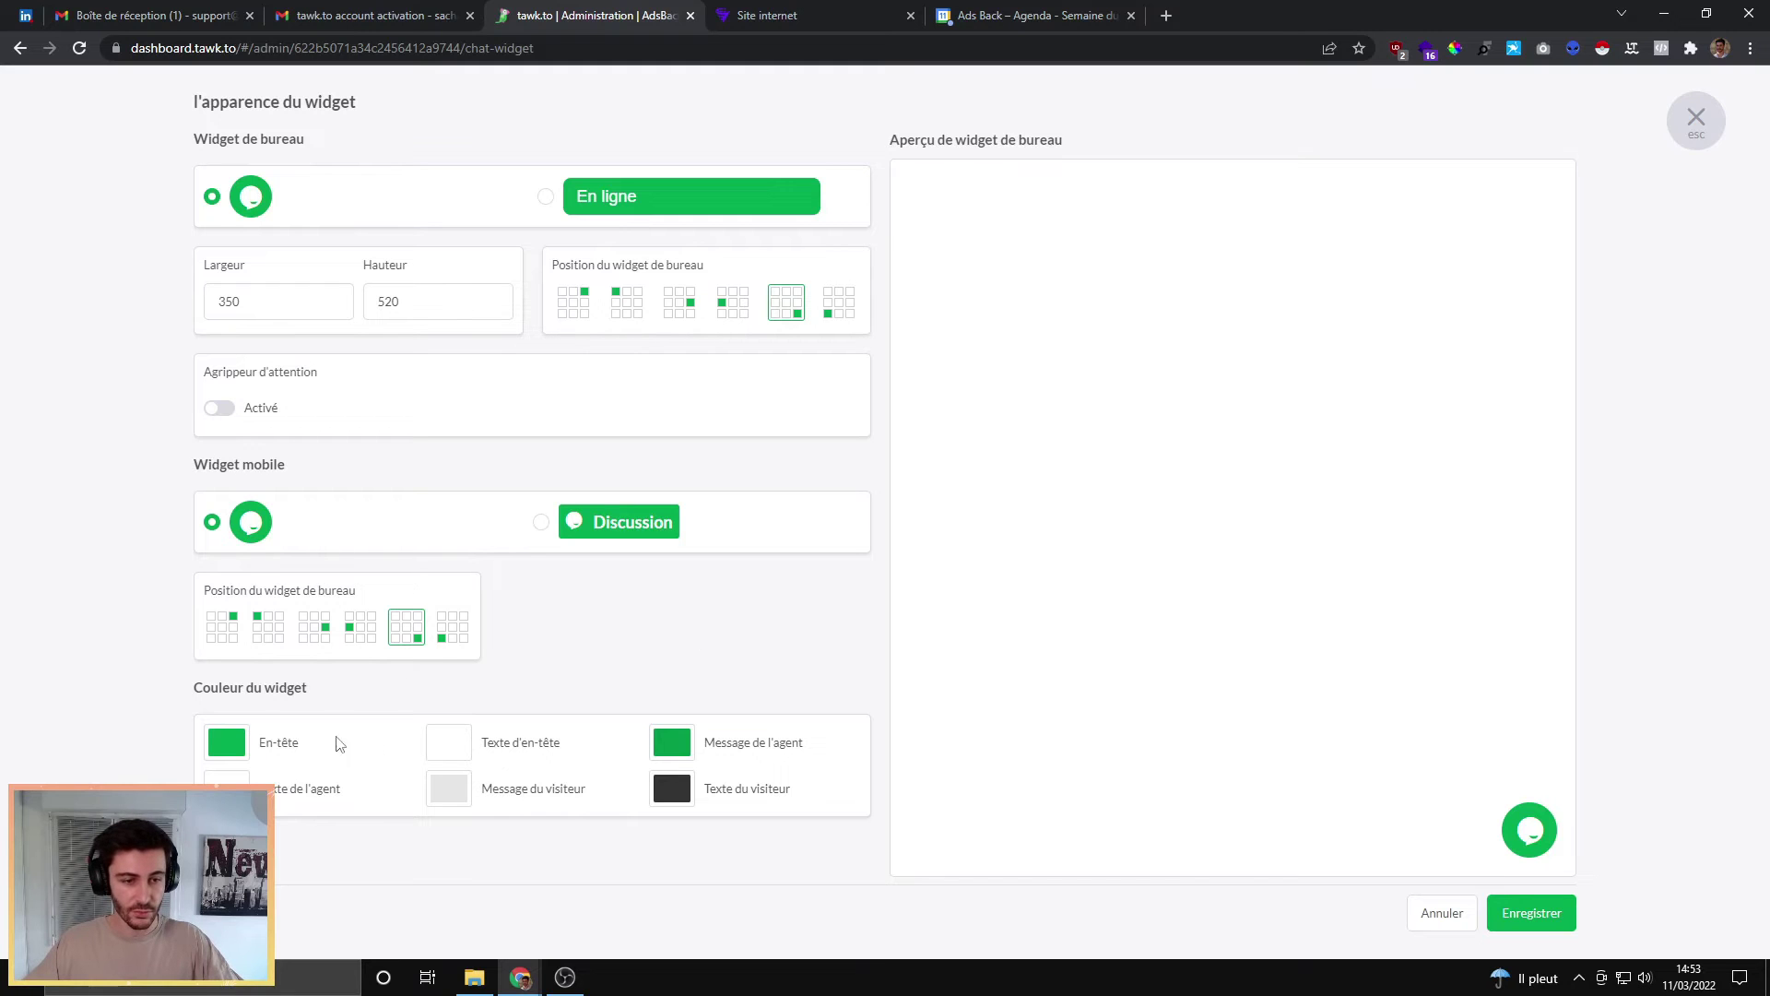
pyautogui.click(1527, 911)
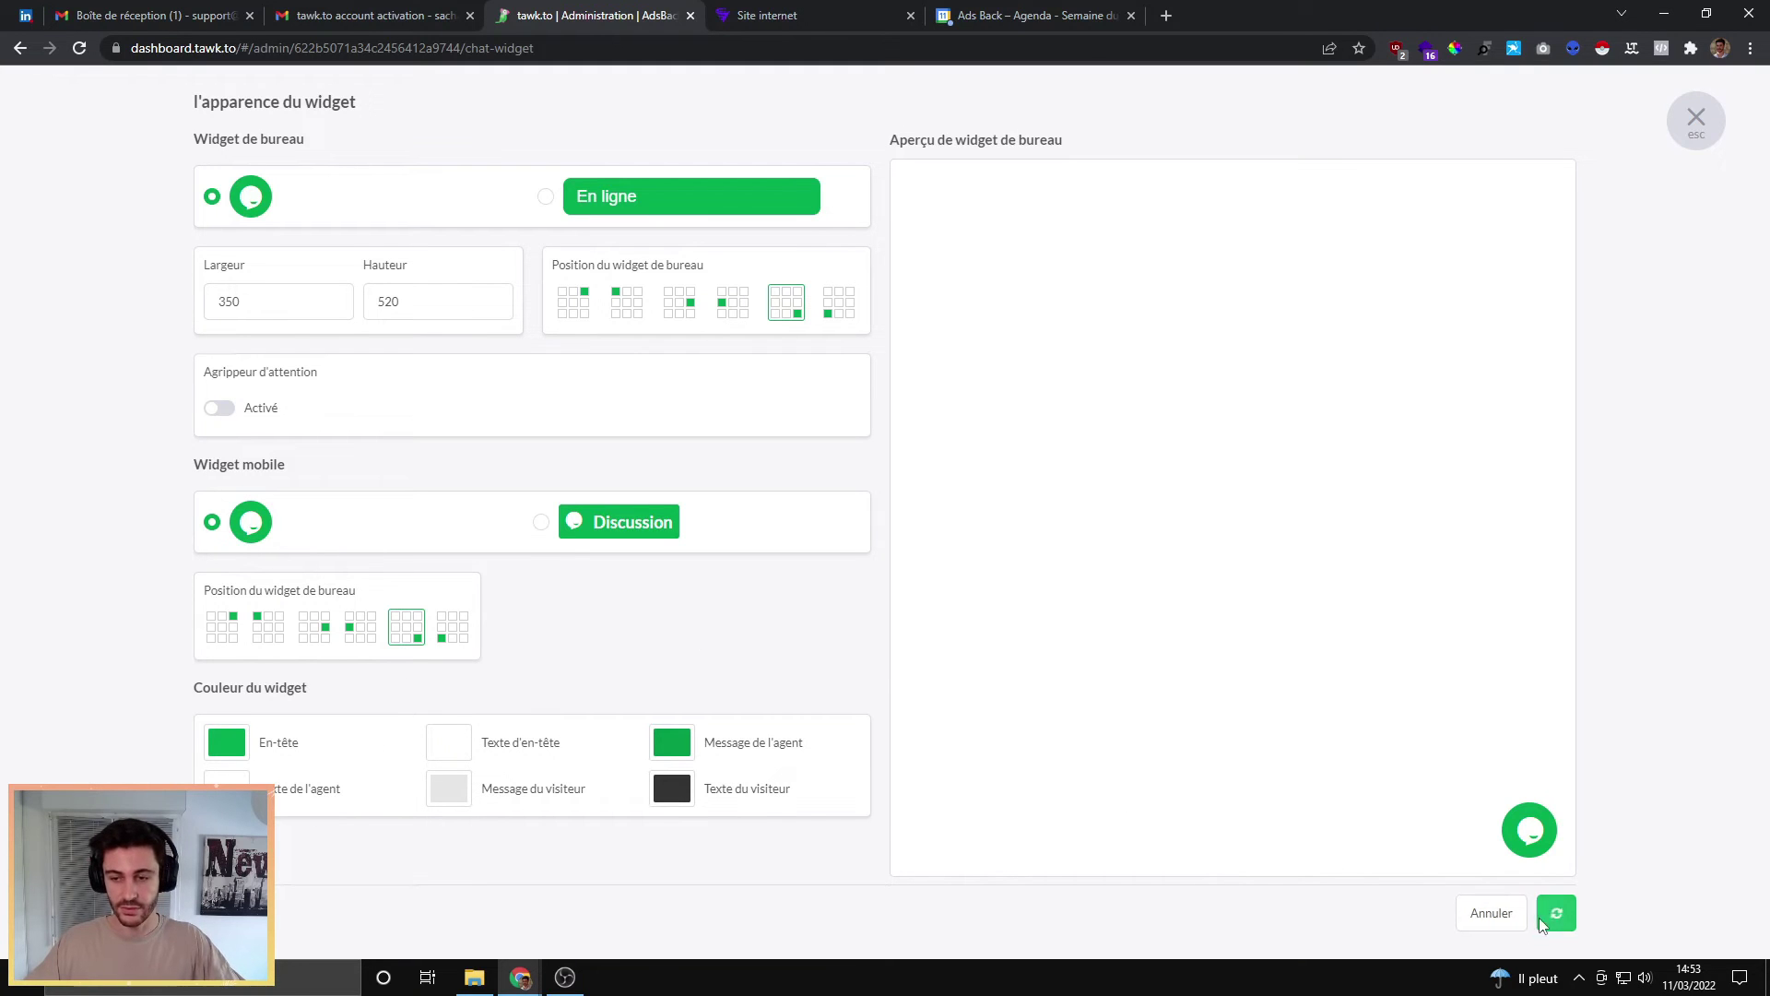
pyautogui.click(1694, 118)
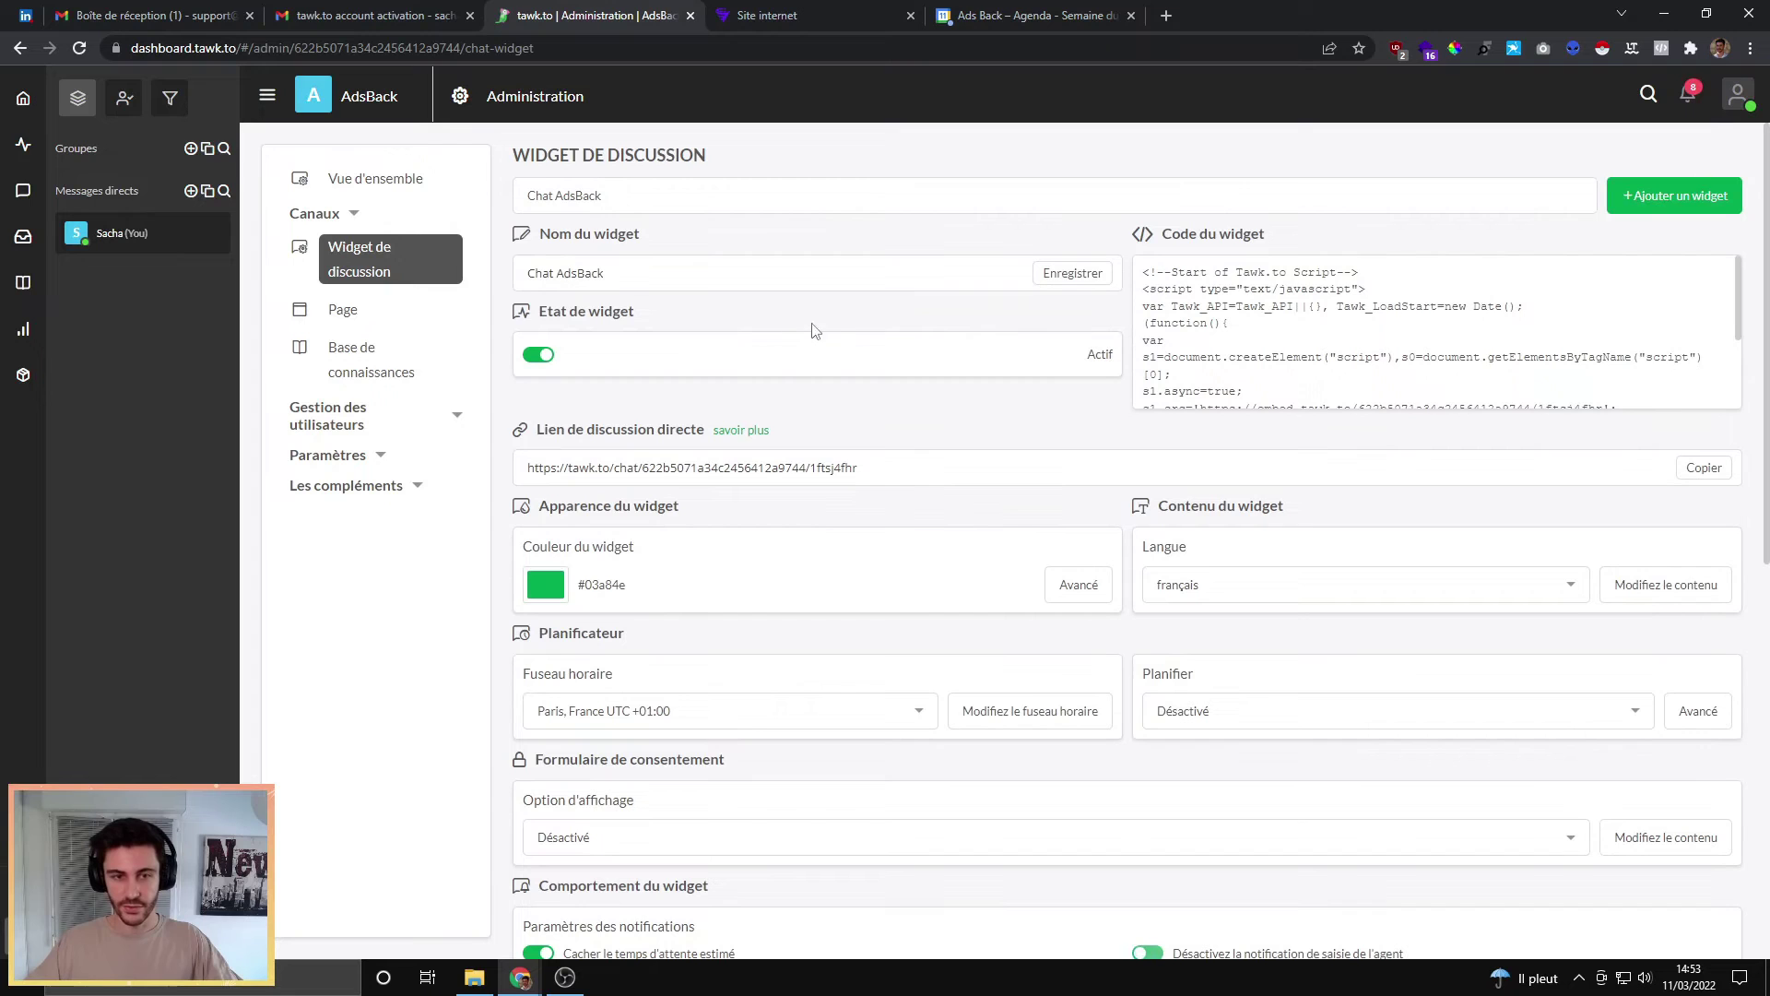
# Step: Review the widget settings, confirm the green widget on the live landing page, then expand Paramètres
pyautogui.scroll(-2, 830, 430)
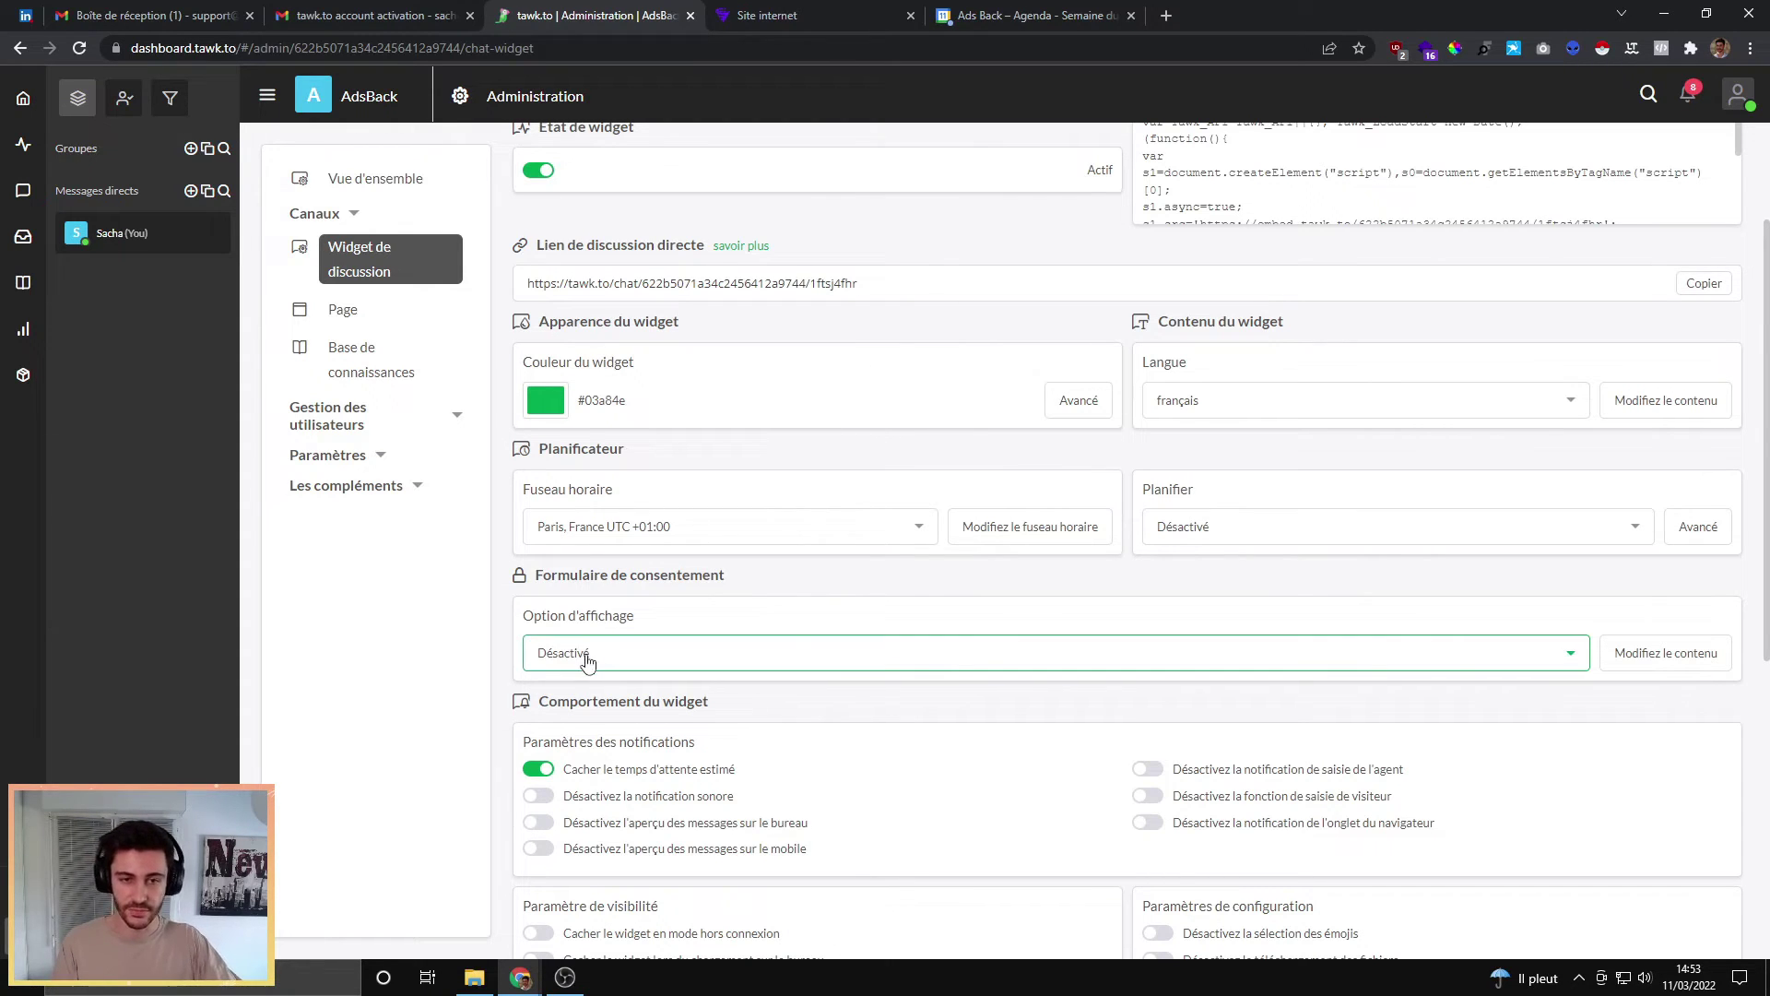
pyautogui.scroll(-2, 885, 498)
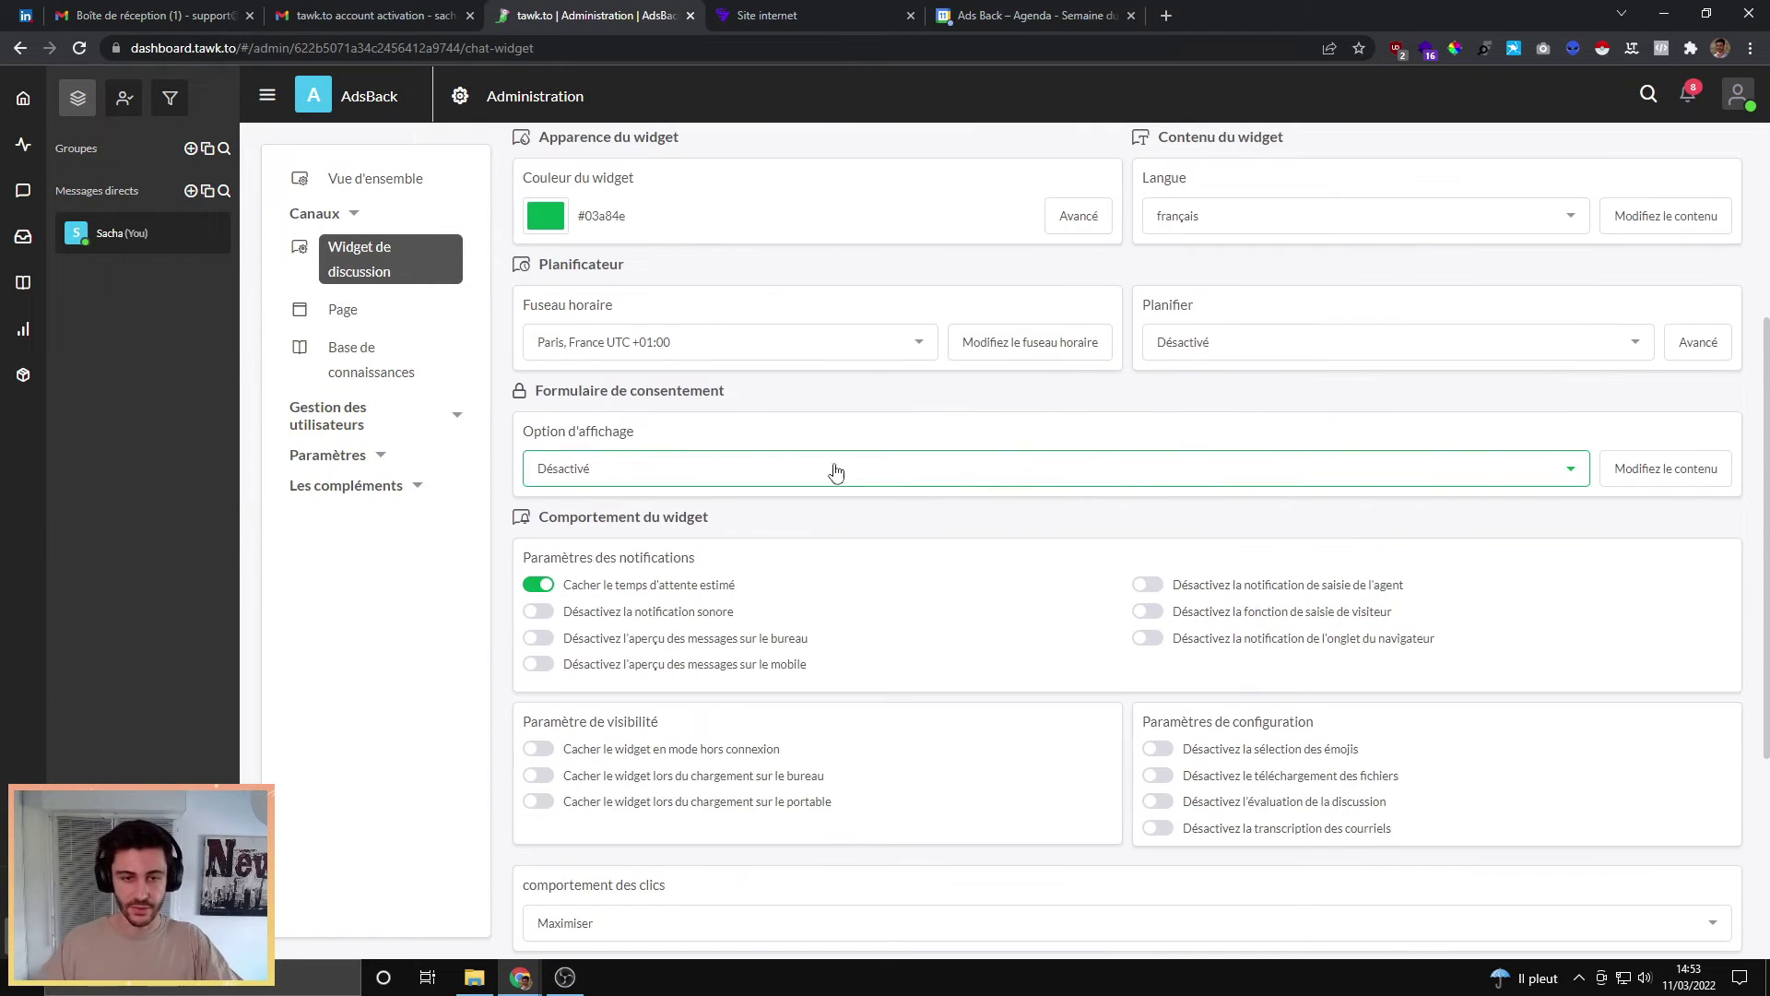
pyautogui.scroll(-4, 646, 614)
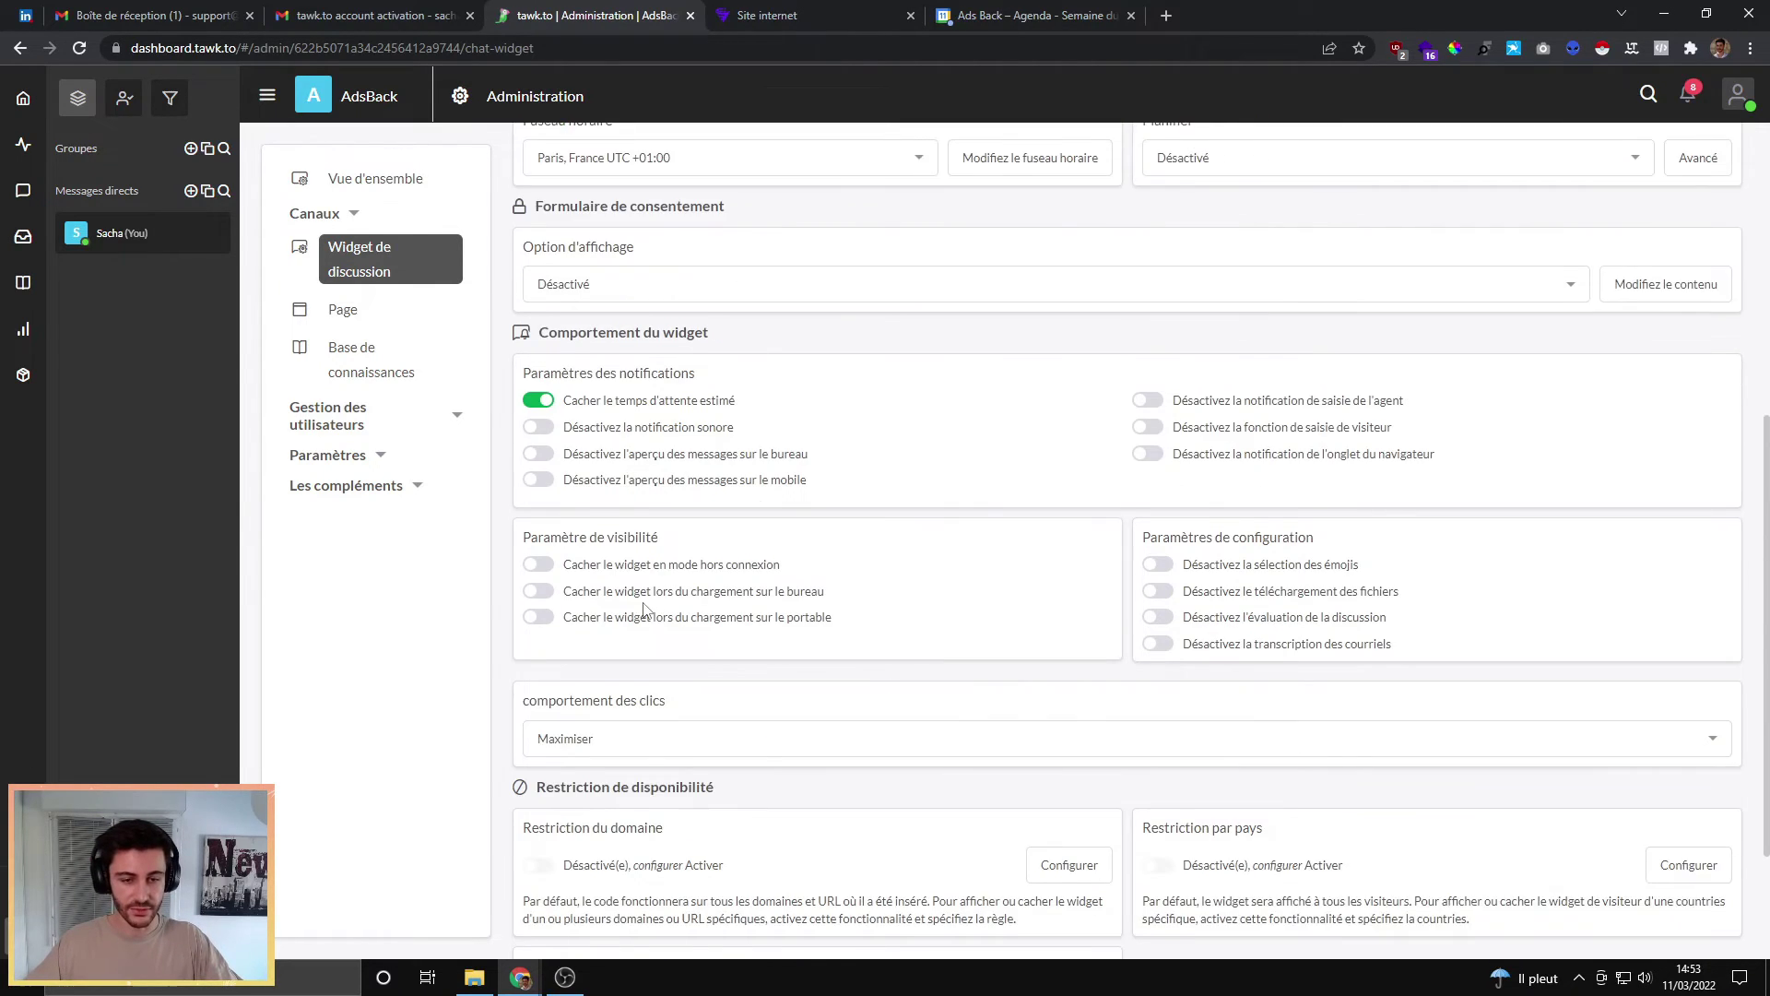
pyautogui.scroll(7, 682, 646)
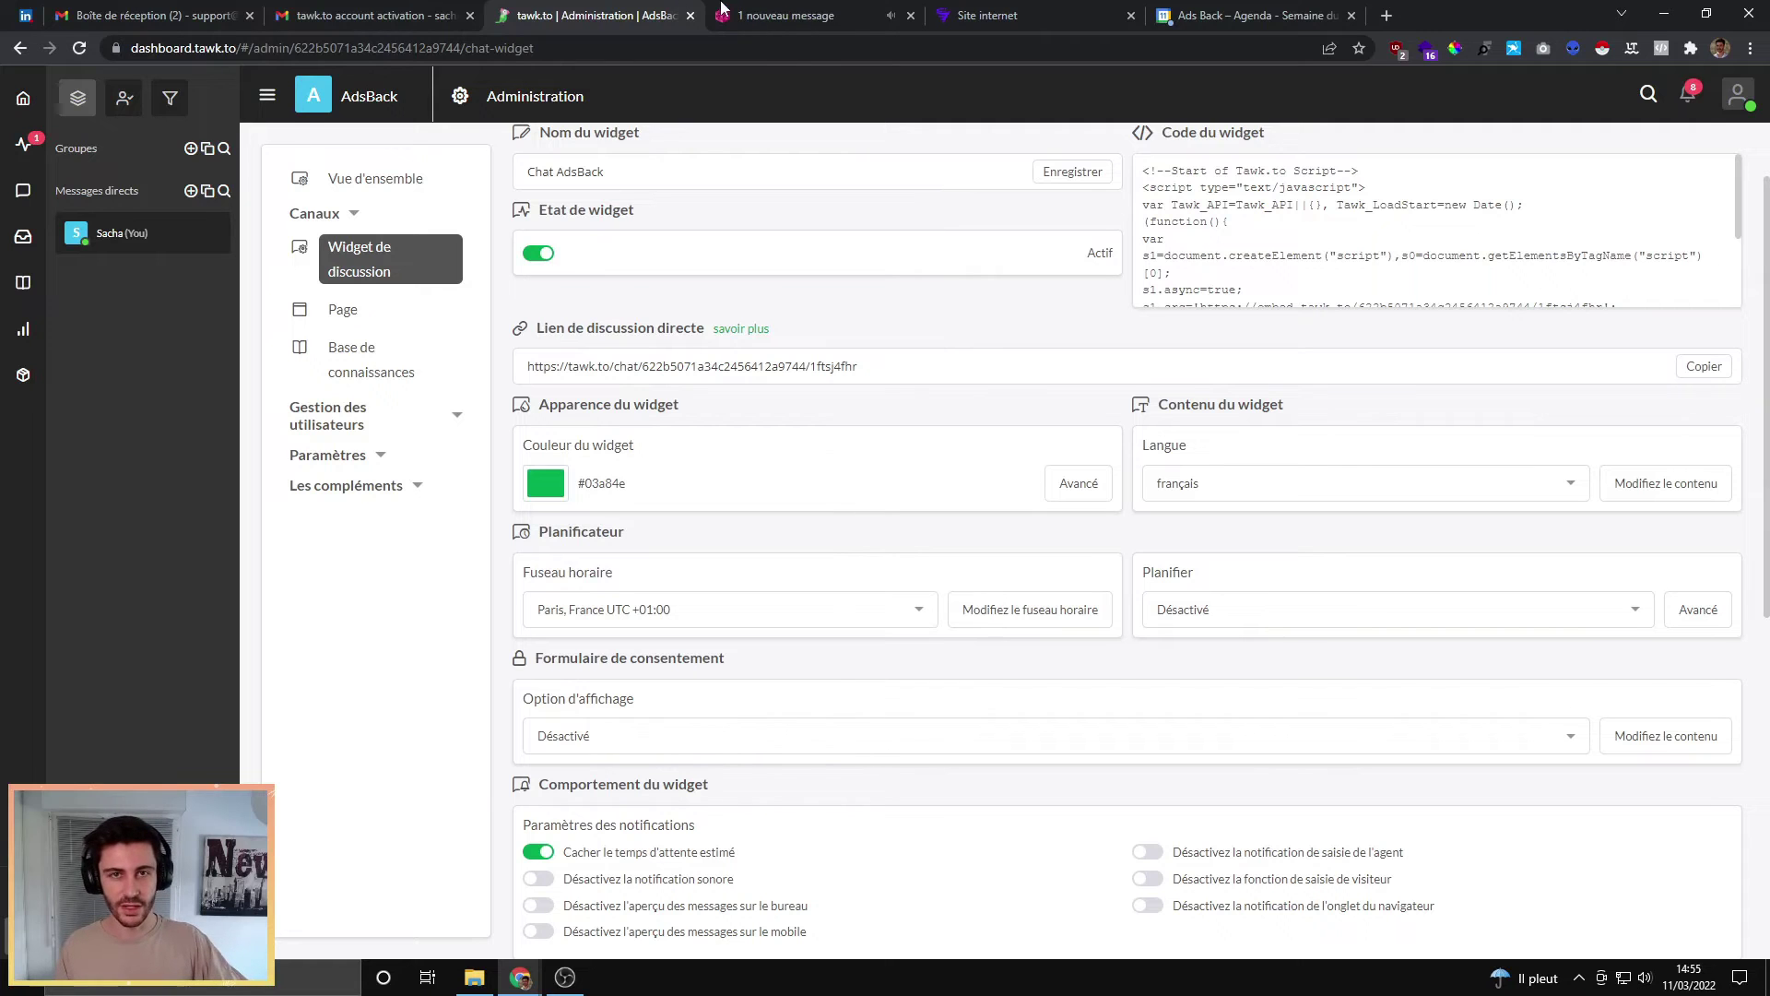
pyautogui.hotkey('ctrl', 'Tab')
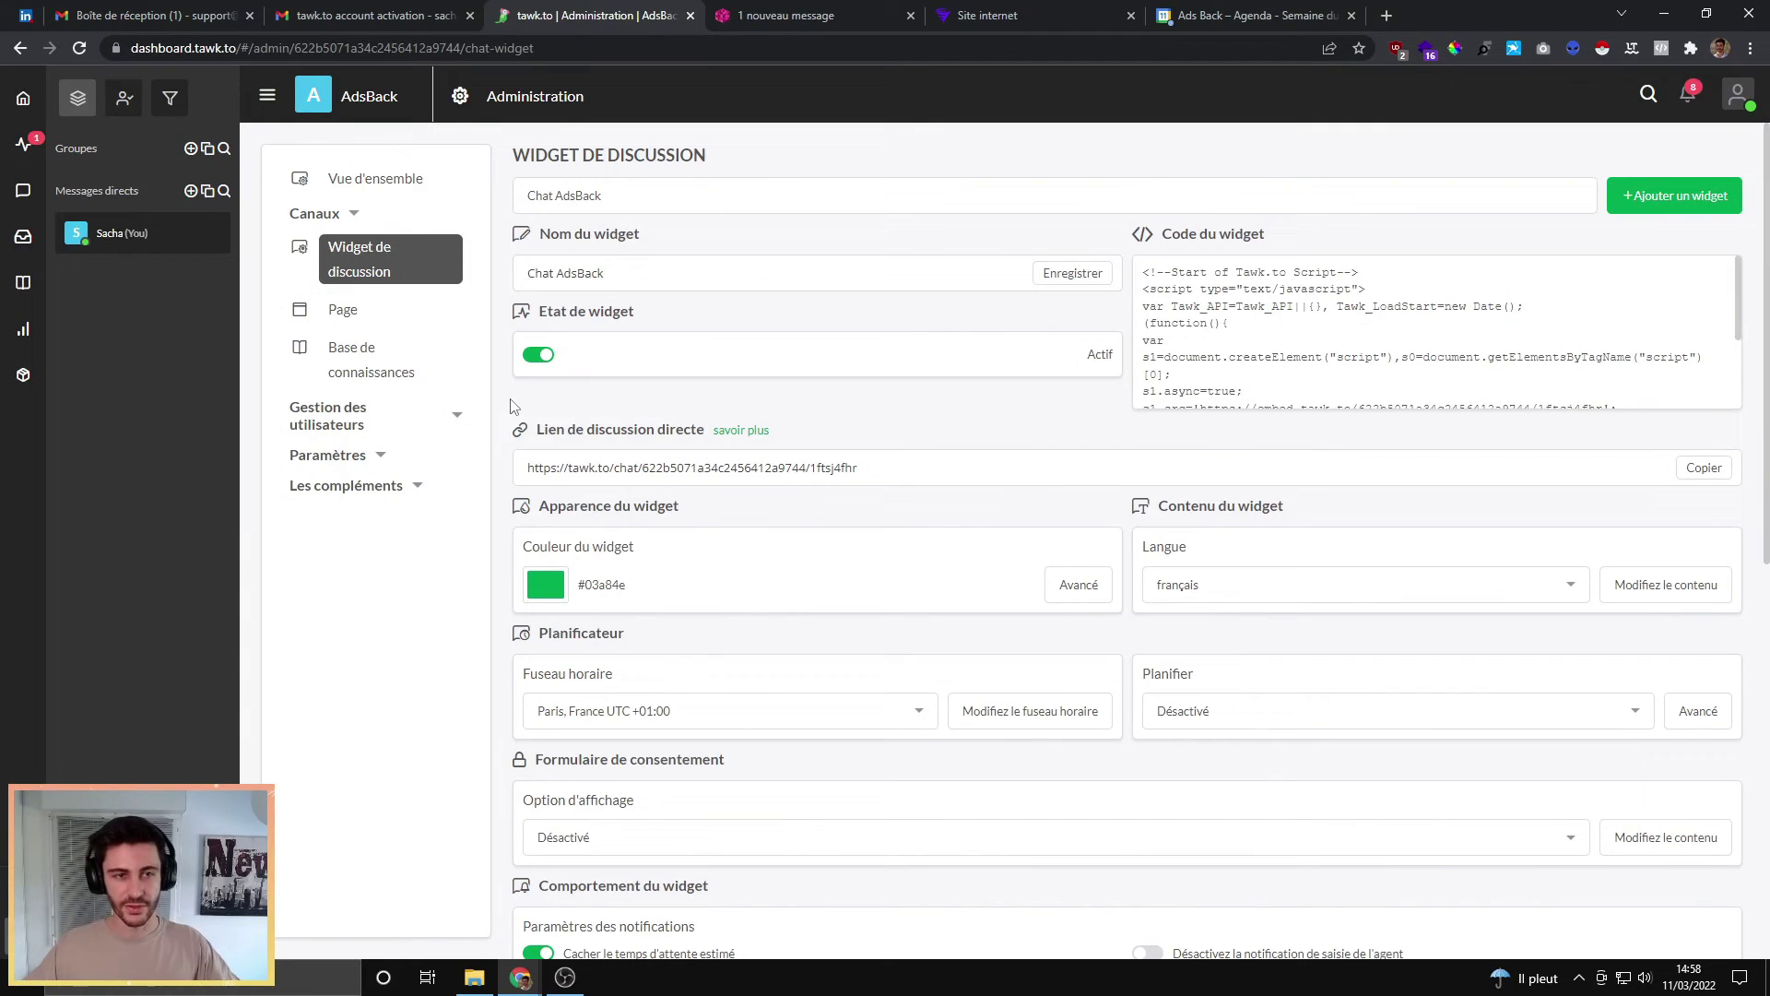
pyautogui.click(336, 456)
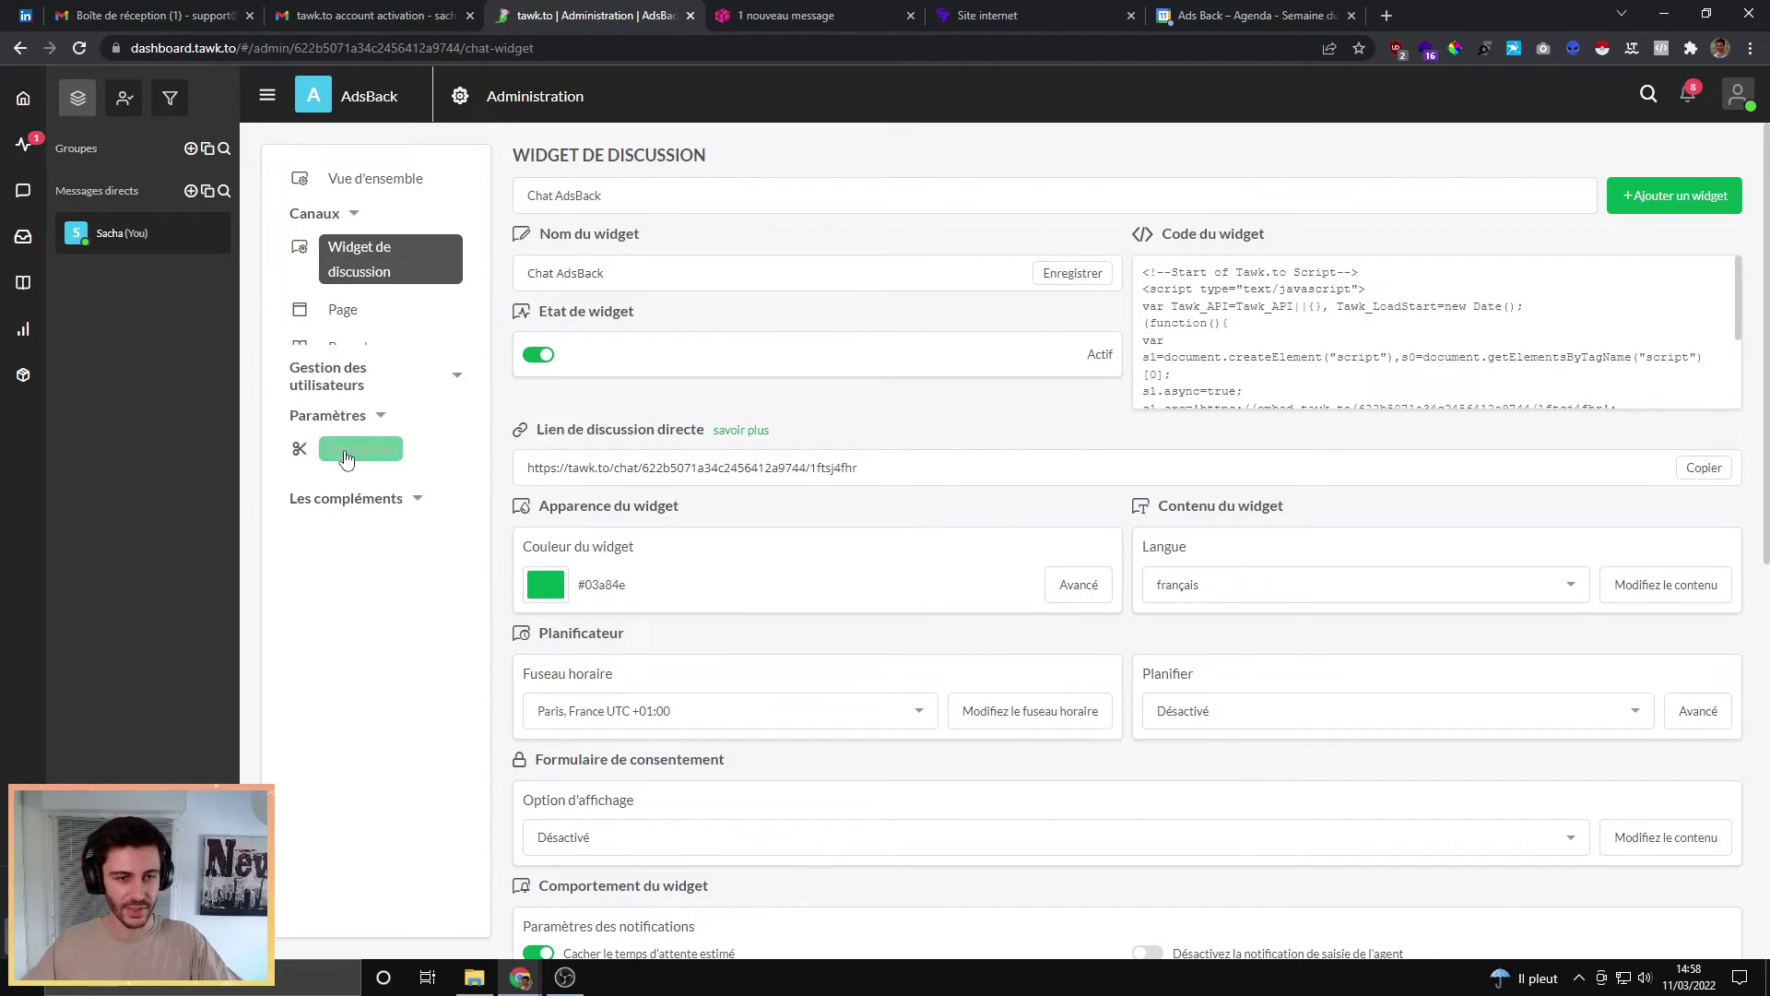
# Step: Rename the Welcome message trigger to 'Bienvenue' and change its delay from 30 secondes to Aucun délai
pyautogui.click(367, 363)
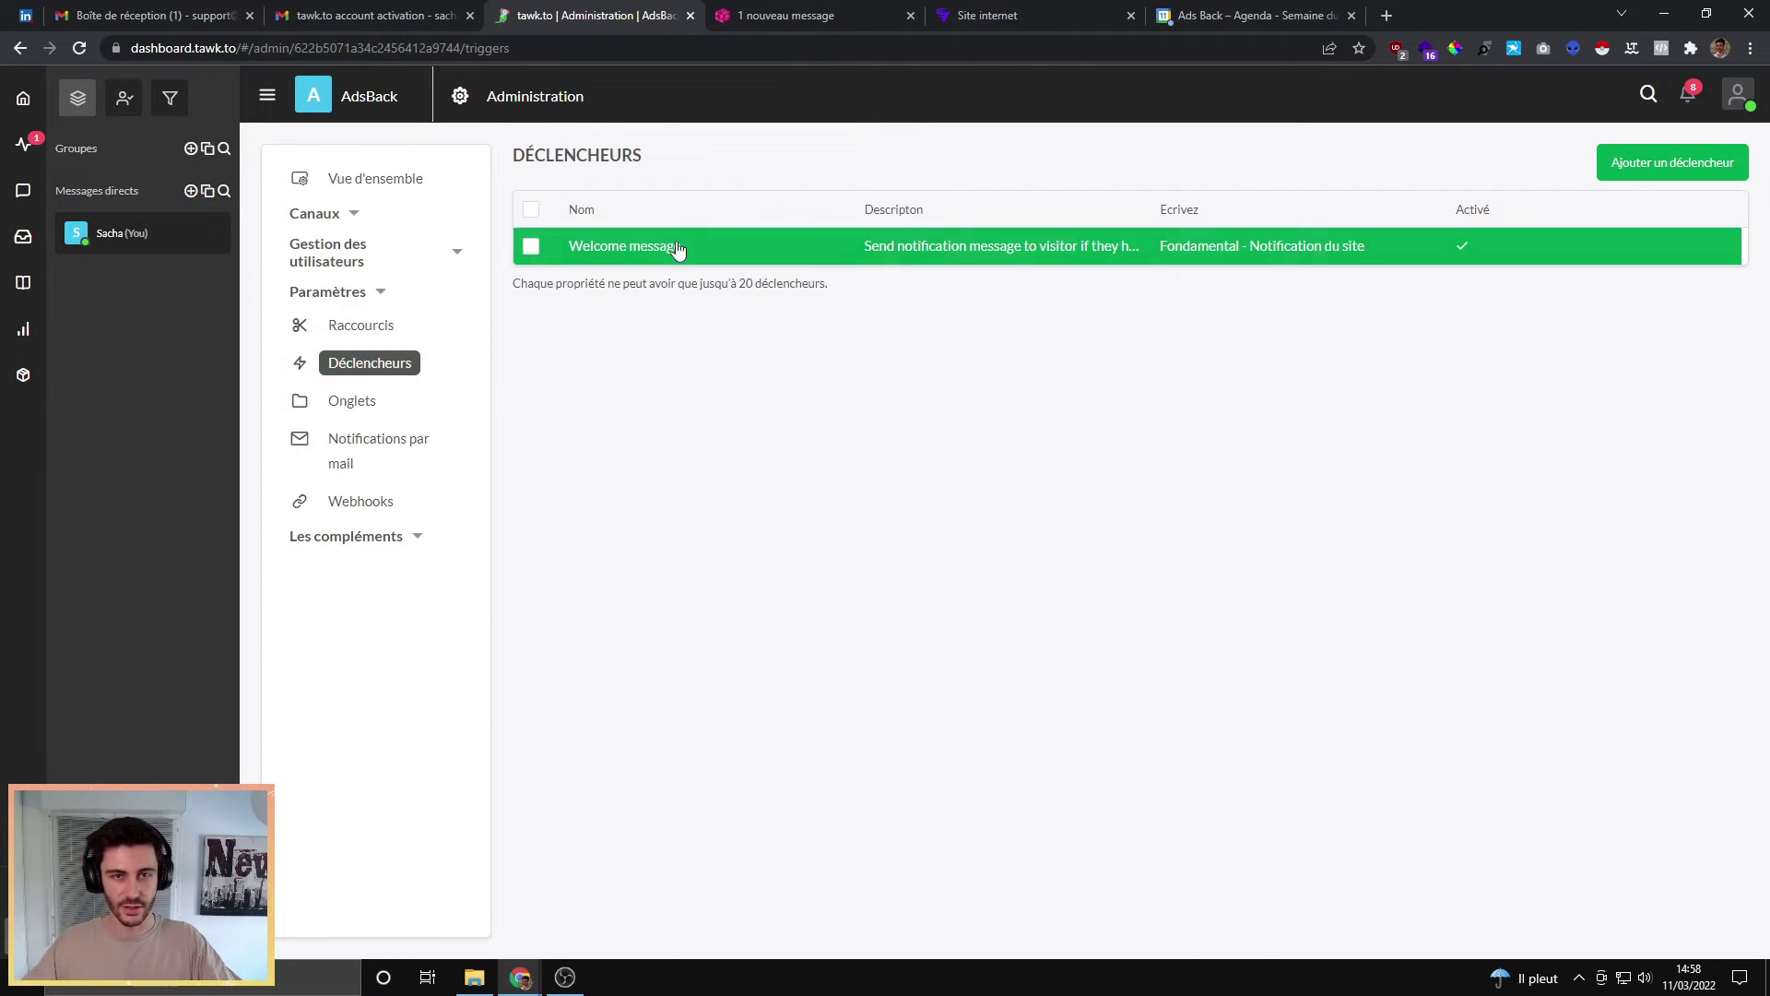
pyautogui.click(598, 261)
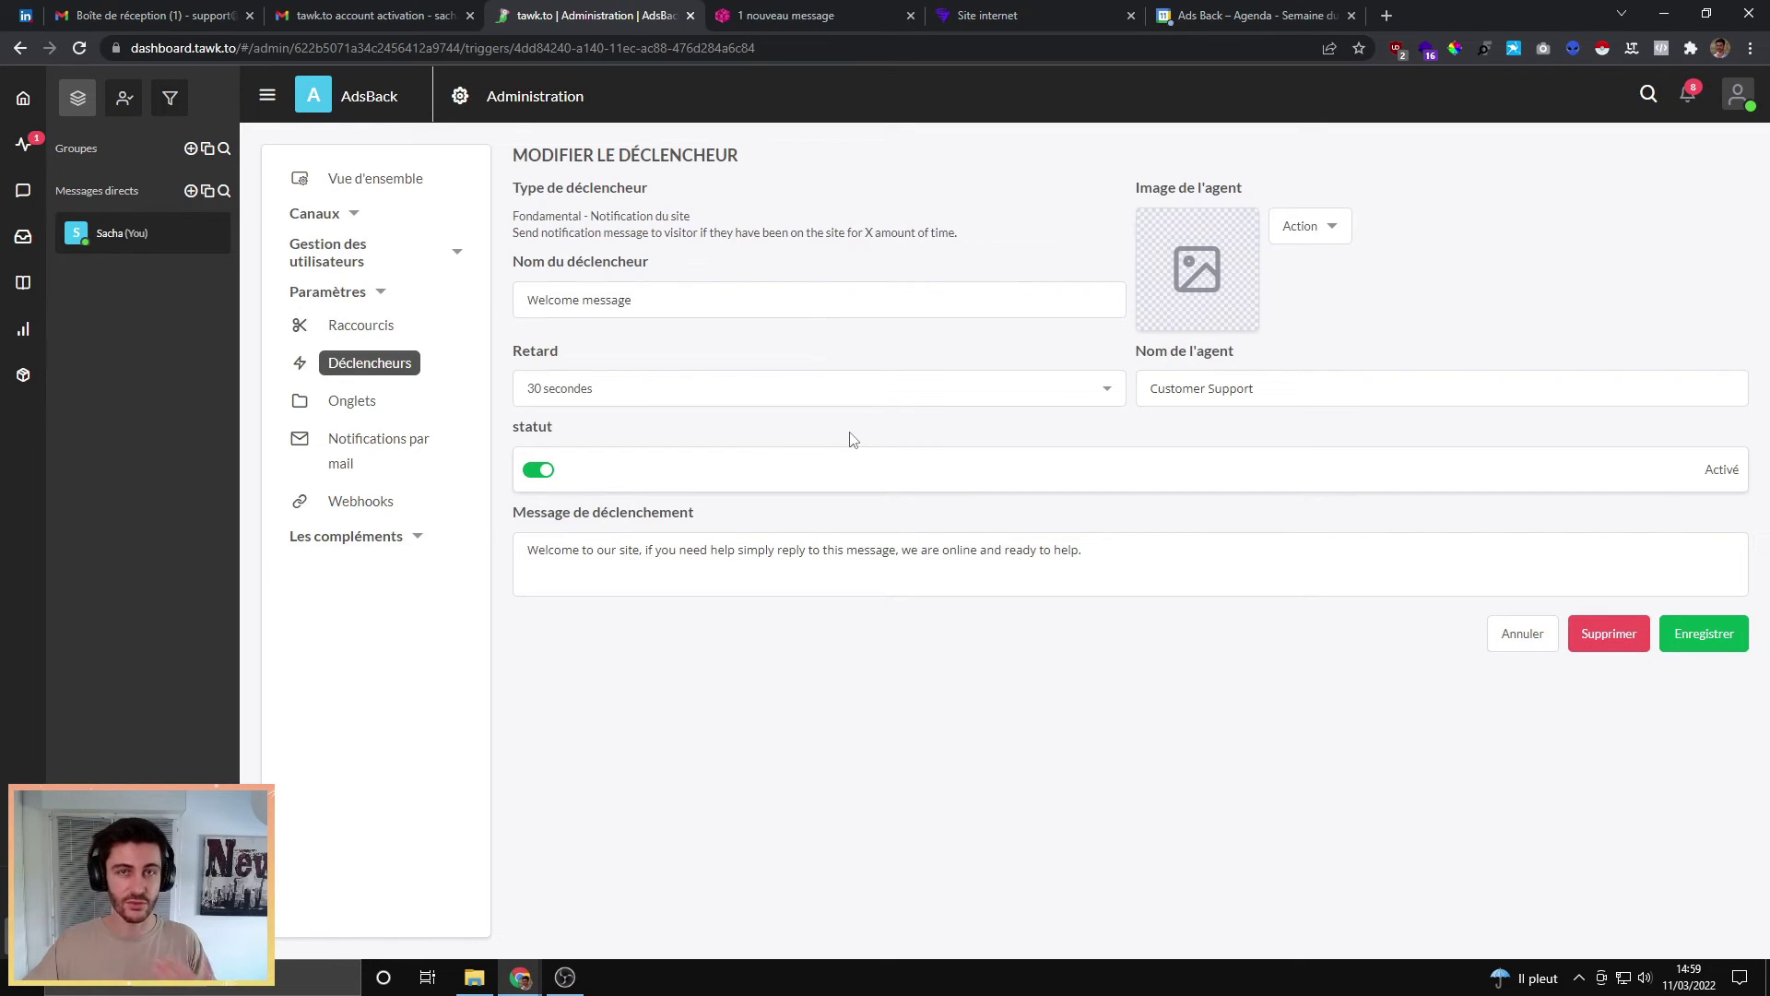
pyautogui.moveTo(656, 297); pyautogui.dragTo(455, 293)
pyautogui.write('Bienvenue')
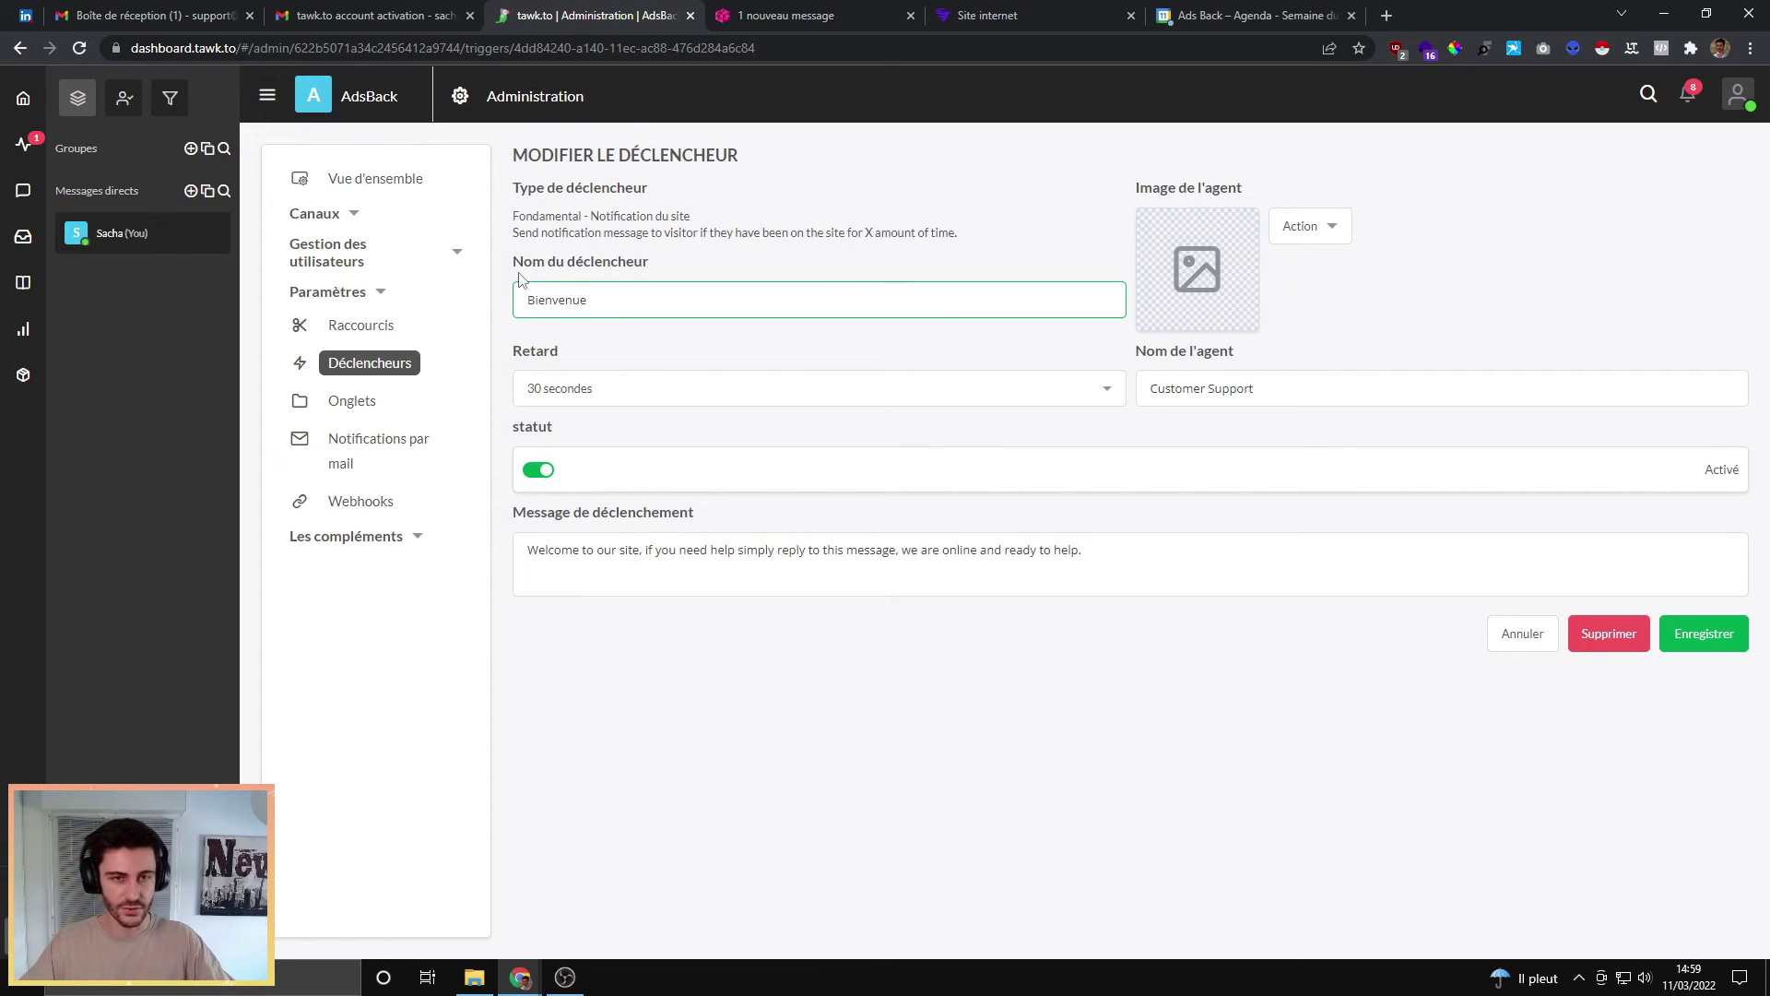
pyautogui.click(674, 389)
pyautogui.moveTo(1121, 439)
pyautogui.mouseDown()
pyautogui.moveTo(1122, 571)
pyautogui.moveTo(1142, 428)
pyautogui.mouseUp()
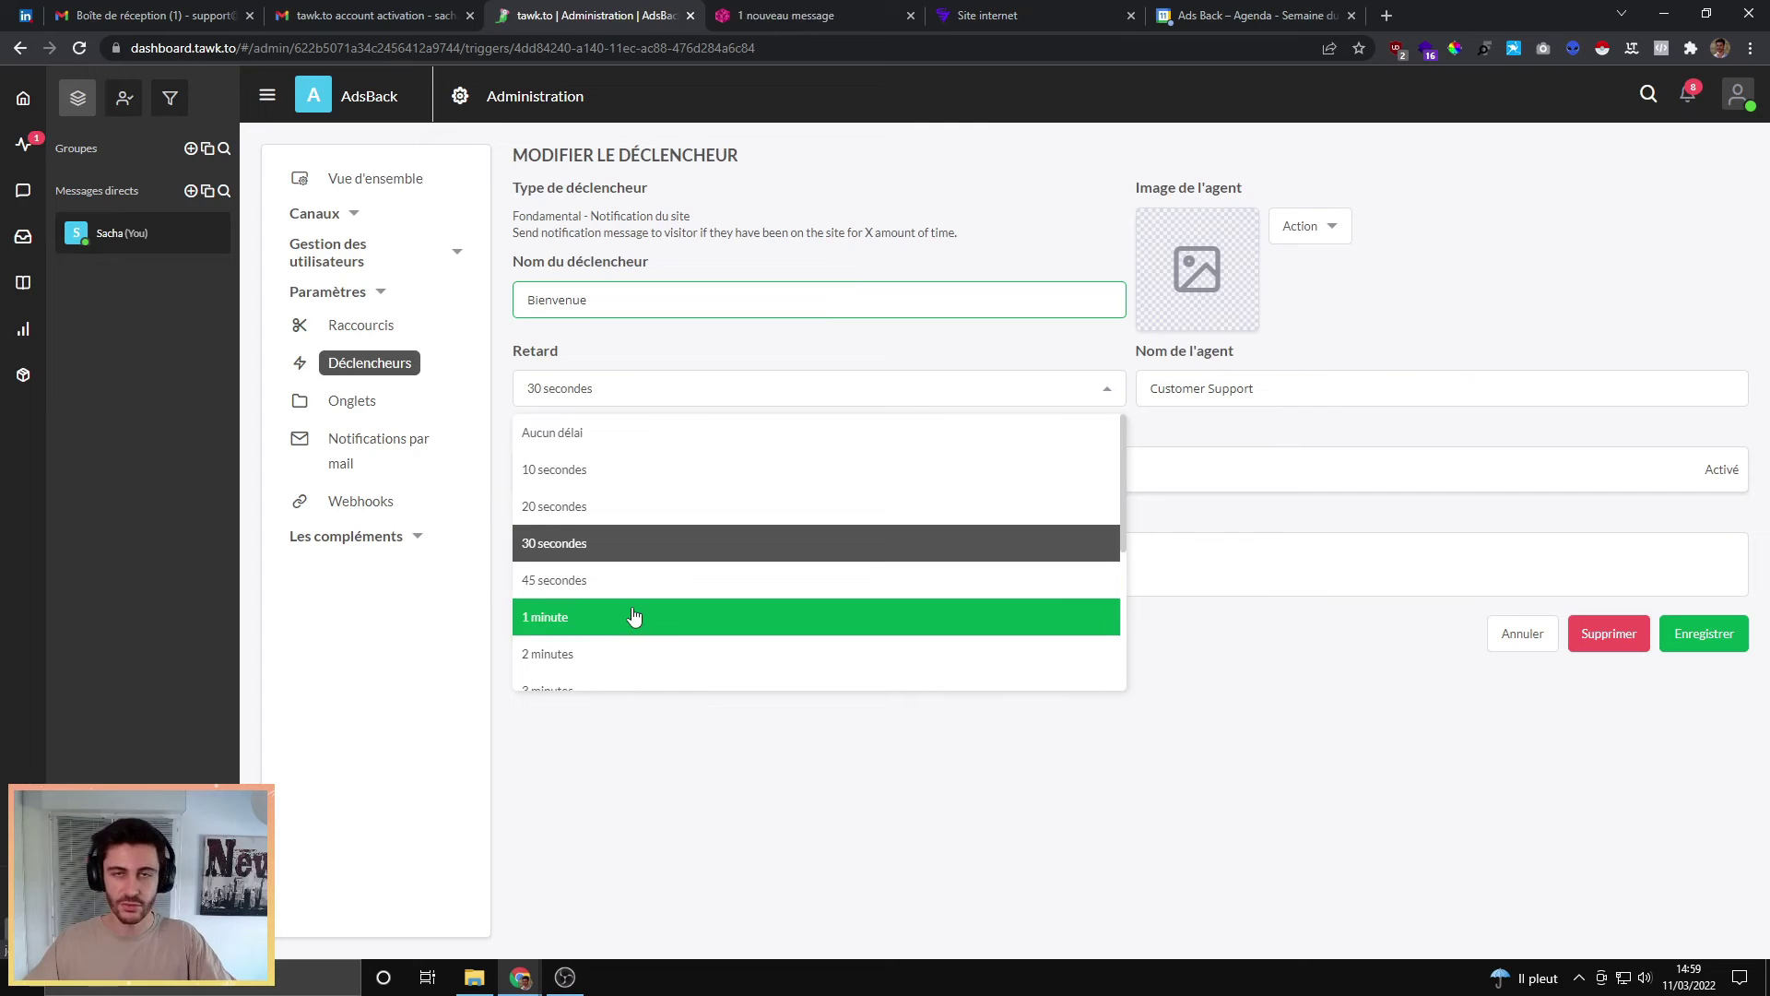
pyautogui.click(639, 432)
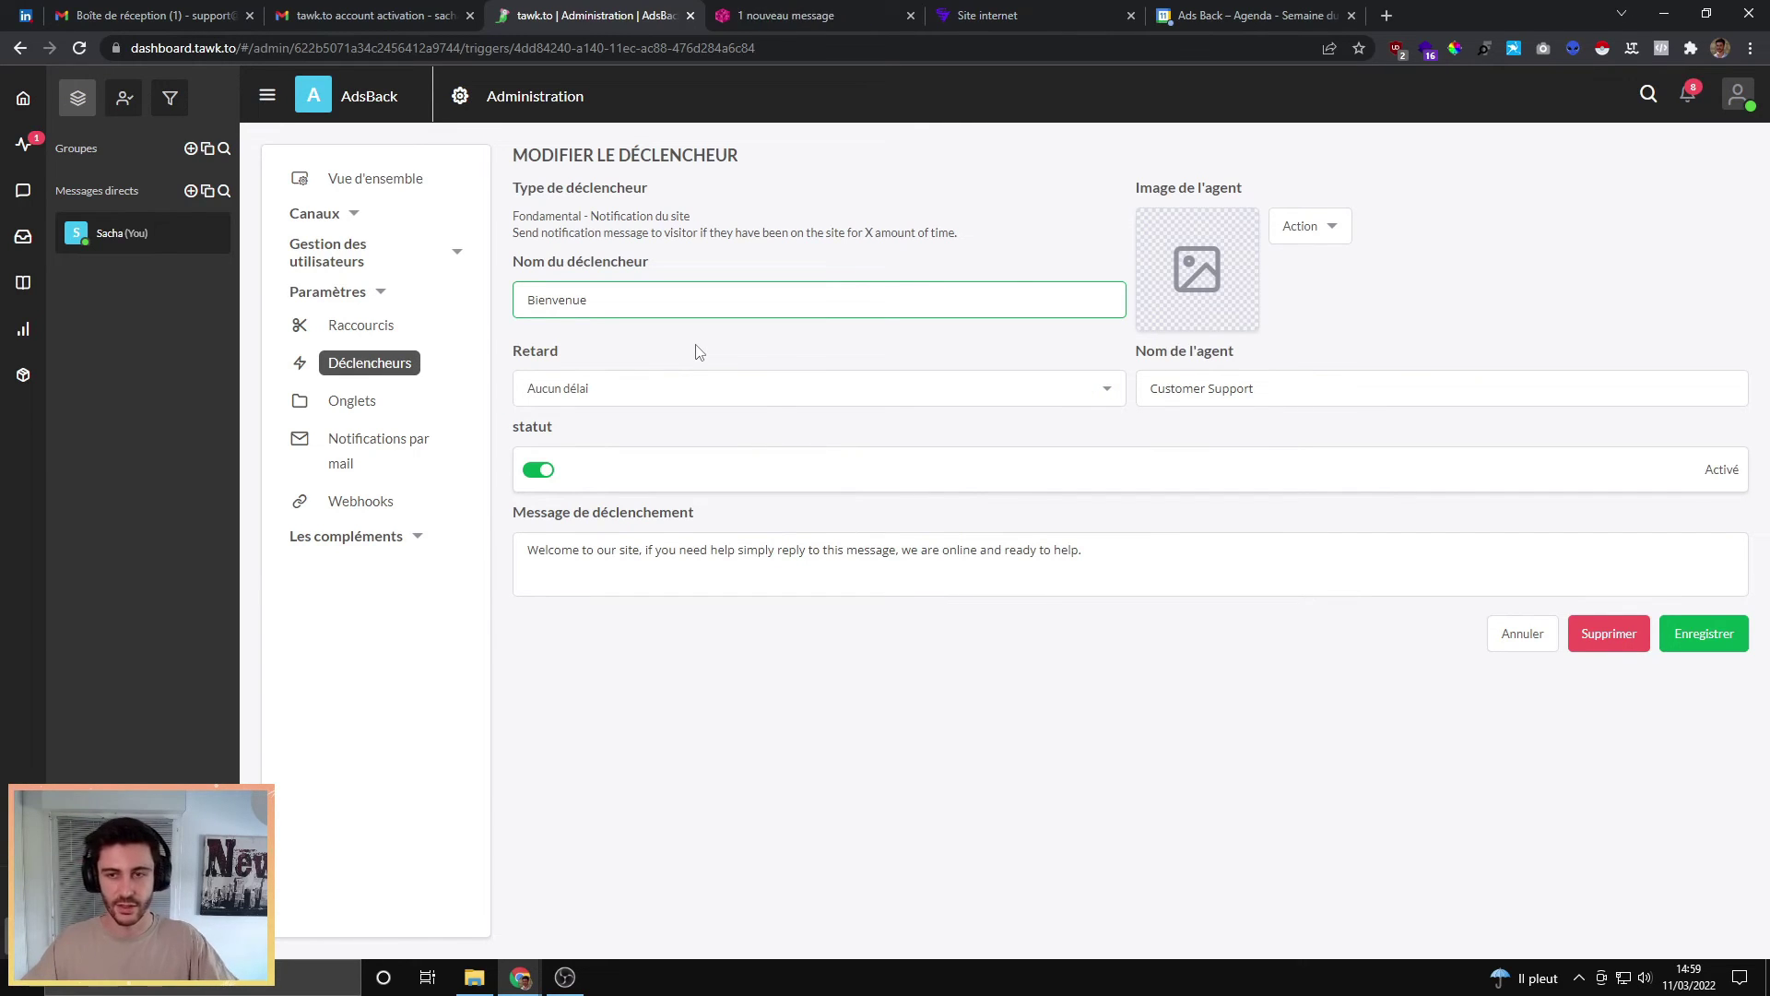
pyautogui.moveTo(1259, 388); pyautogui.dragTo(1123, 393)
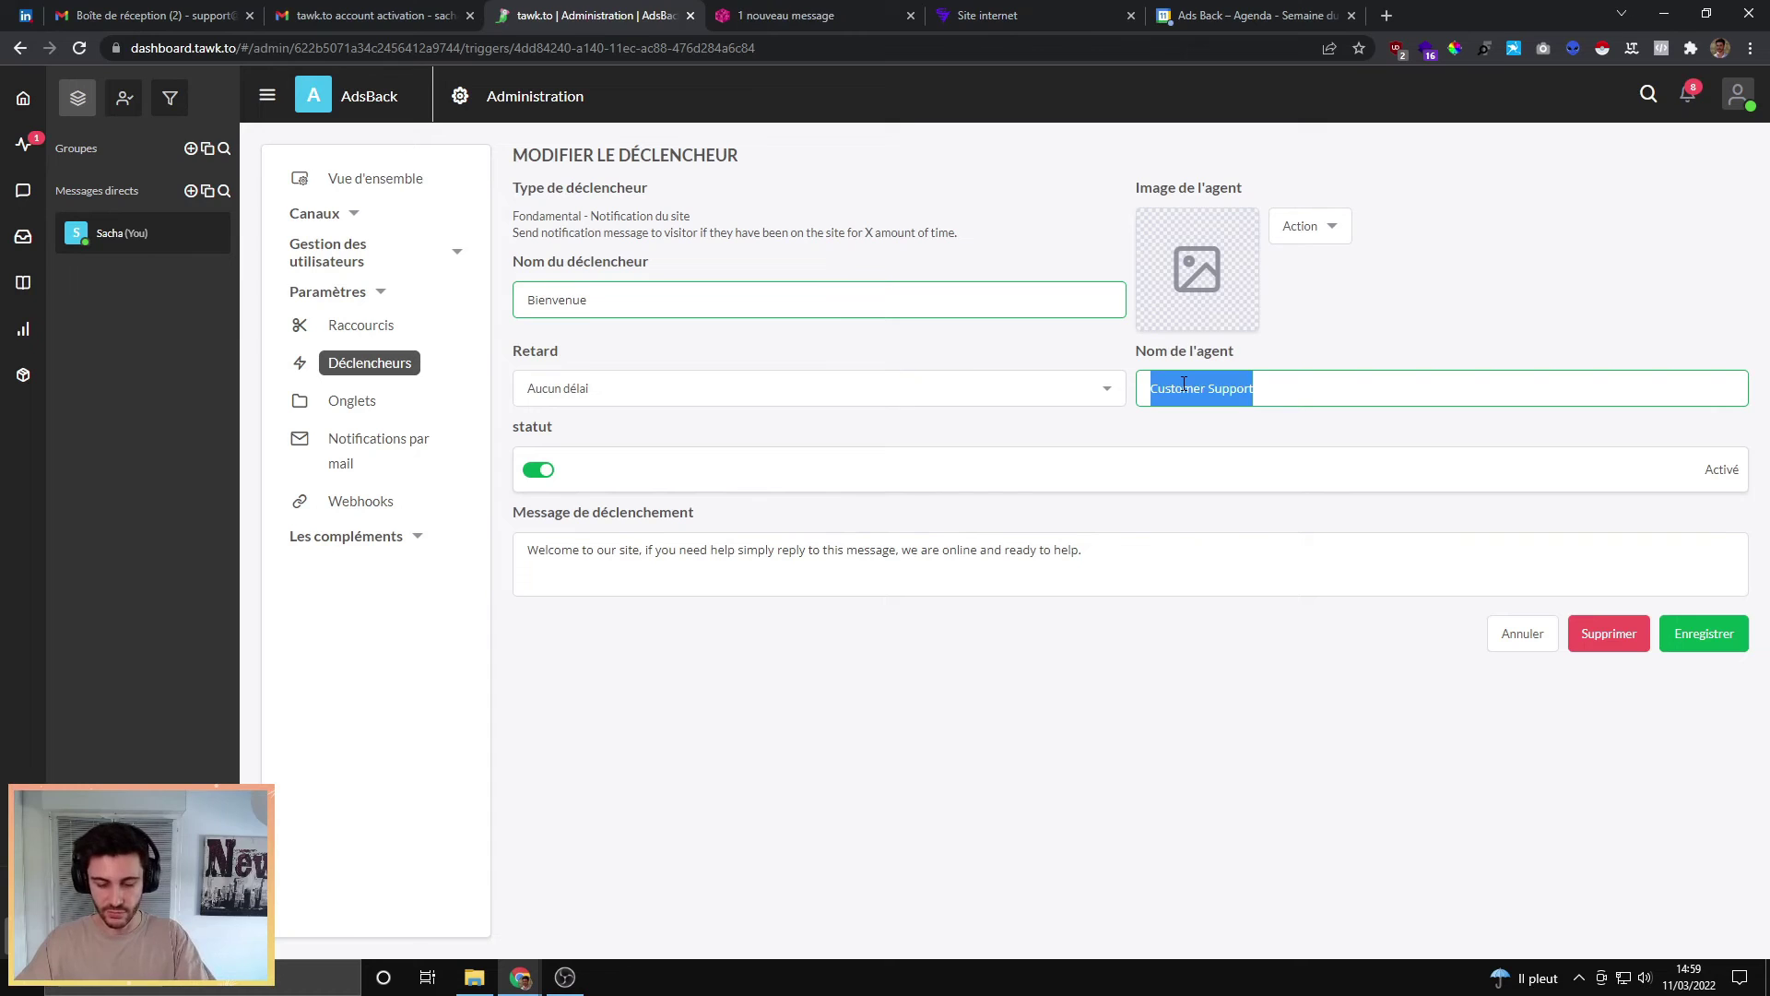
# Step: Give the trigger an agent name alias and pick the glasses avatar as the agent image
pyautogui.write('Sacha')
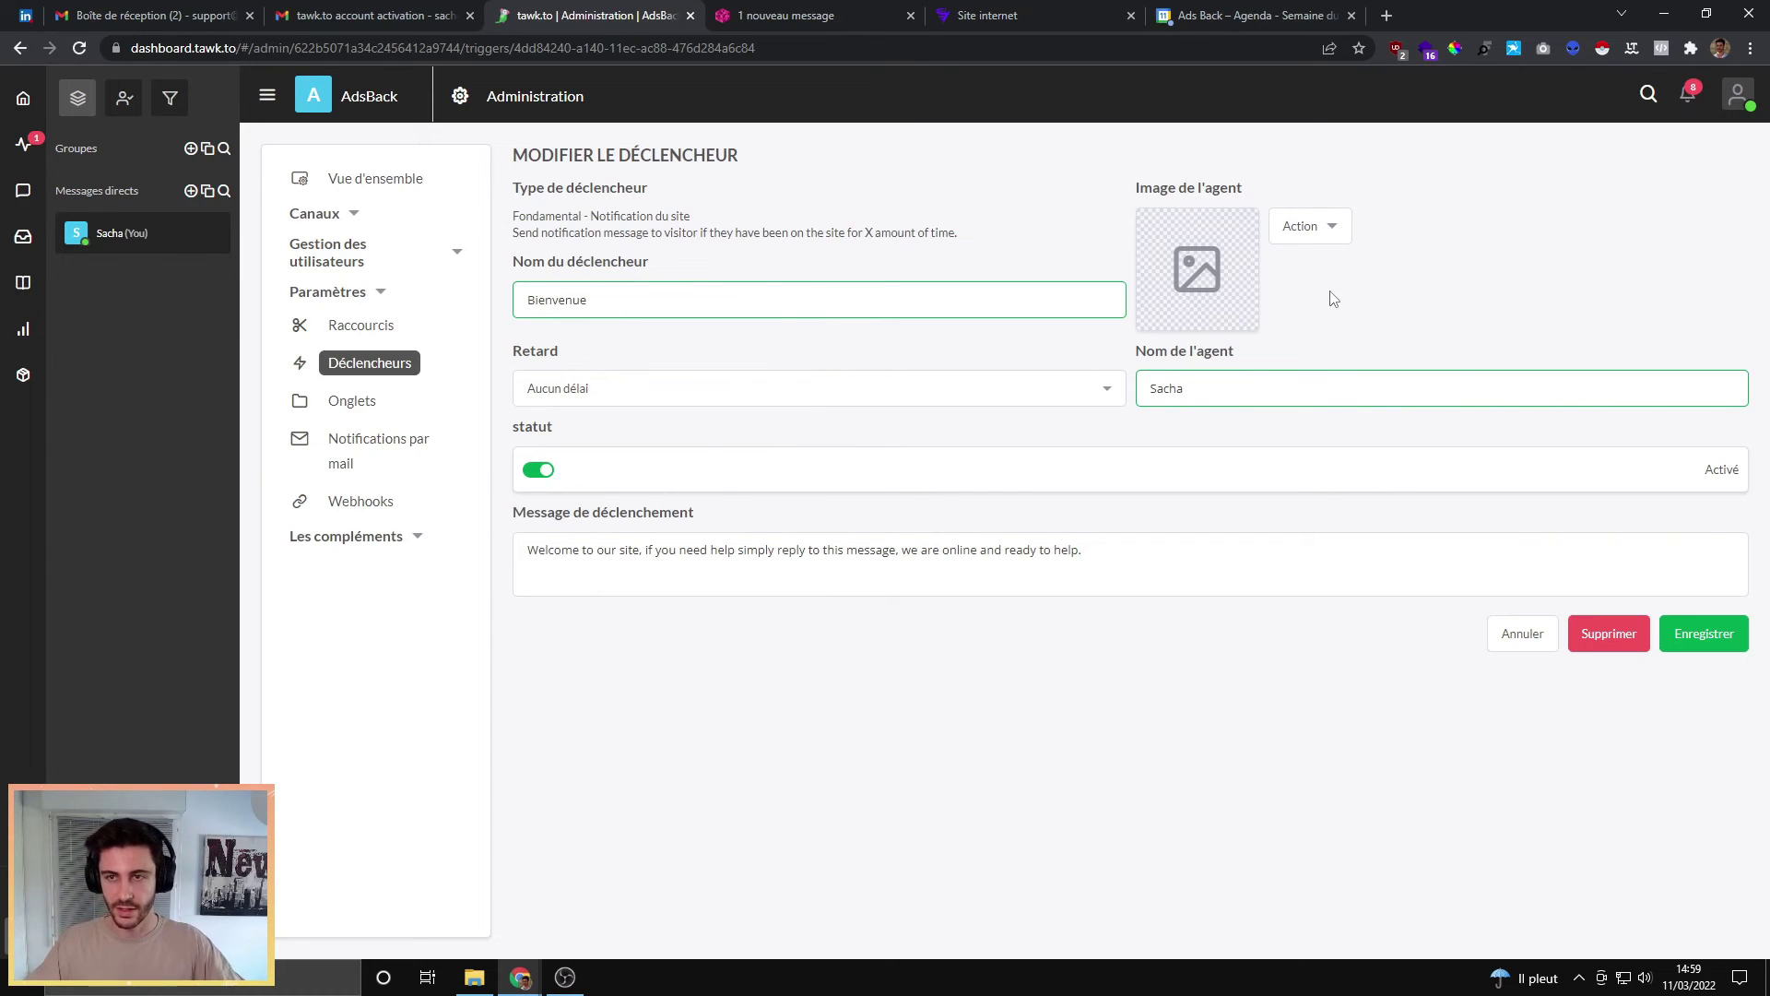
pyautogui.moveTo(1134, 188); pyautogui.dragTo(1263, 182)
pyautogui.click(1274, 178)
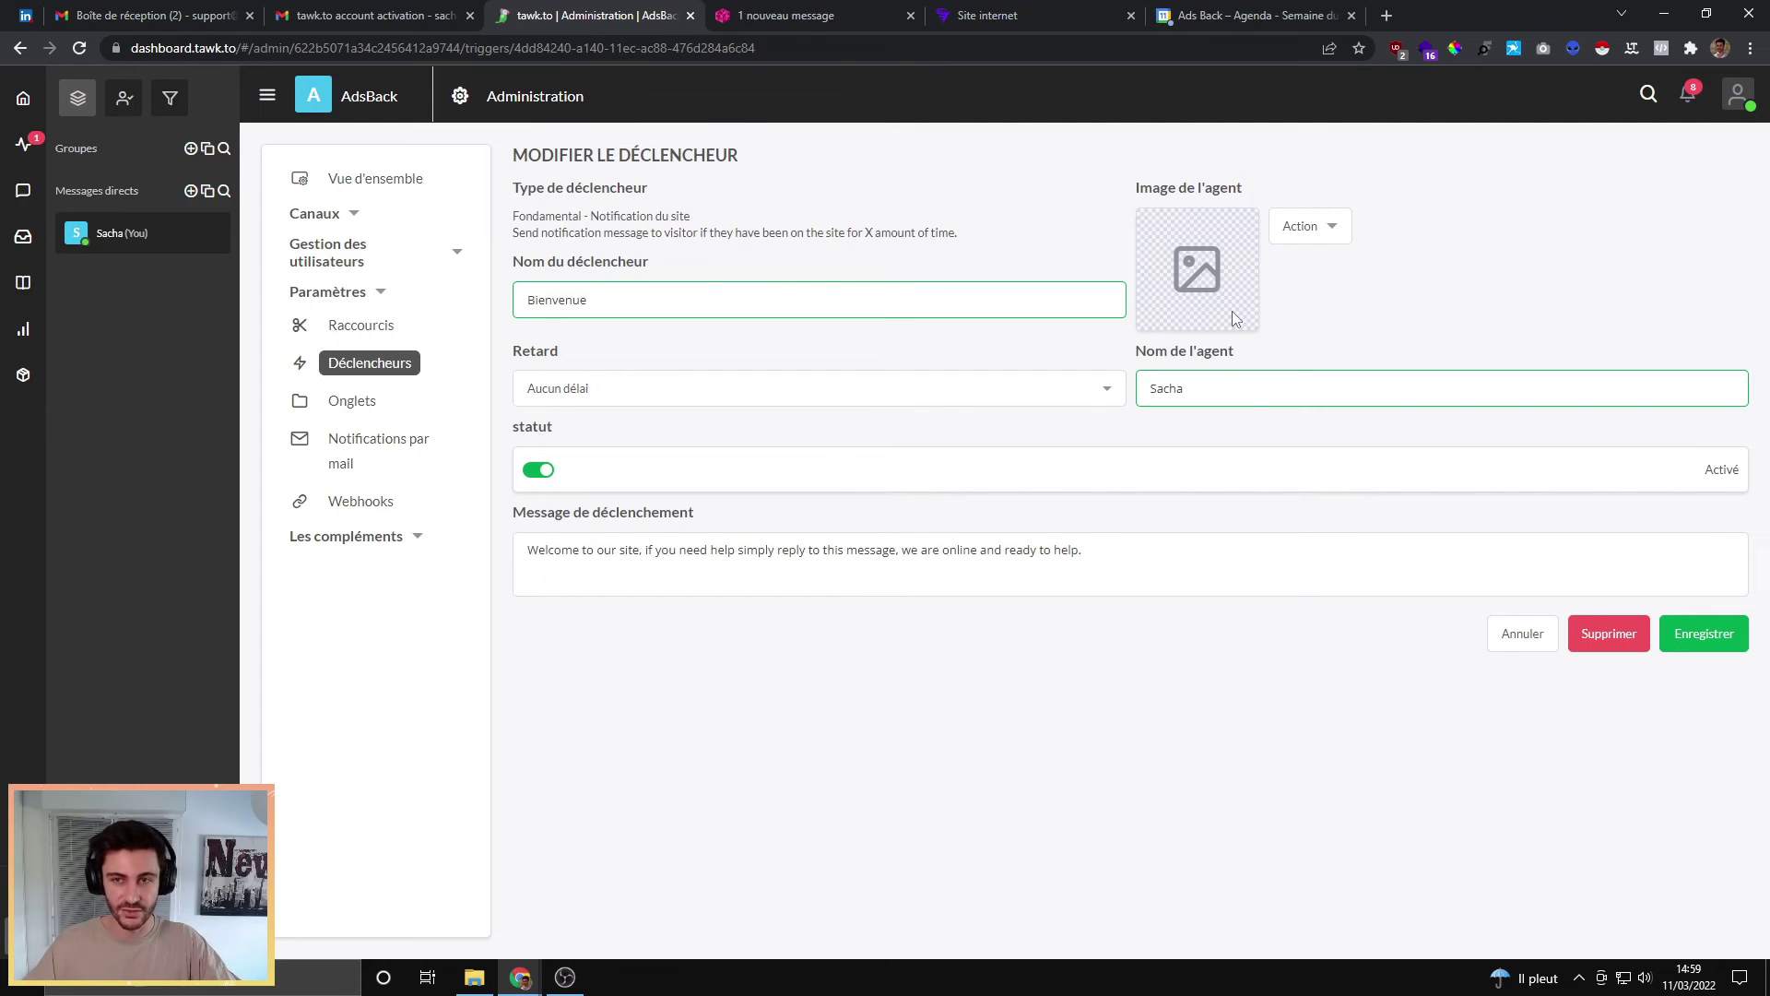
pyautogui.click(1304, 226)
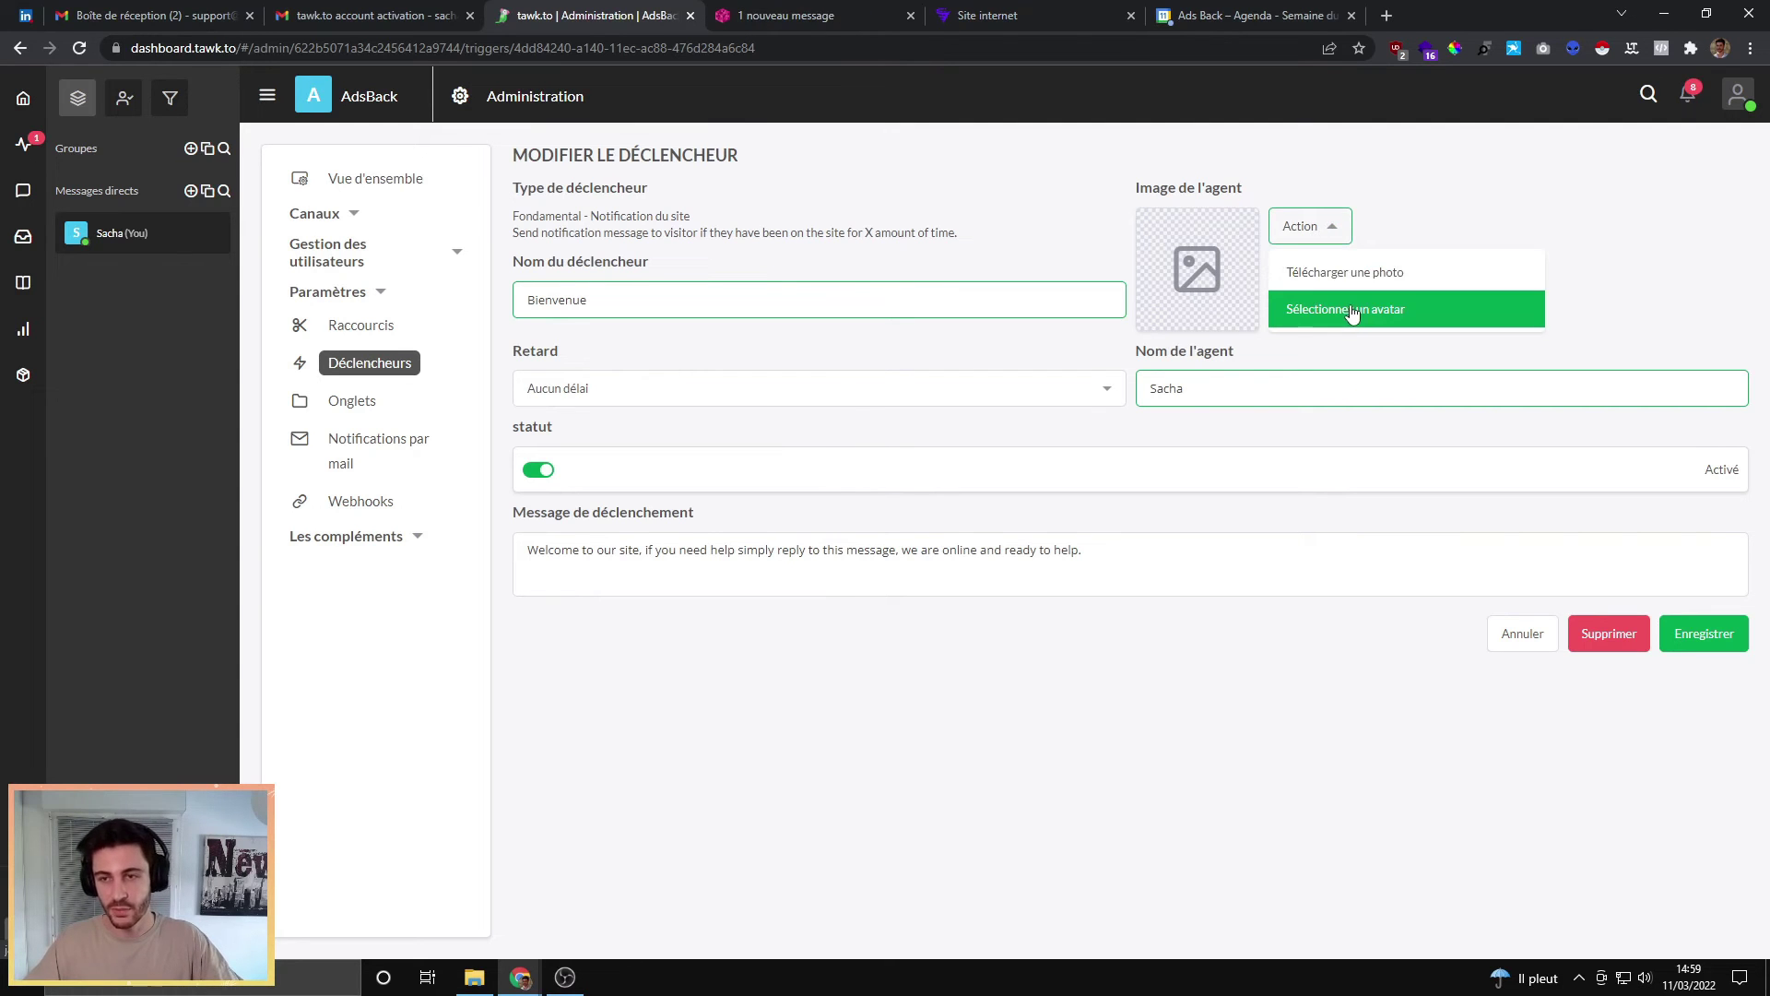
pyautogui.click(1351, 307)
pyautogui.click(646, 300)
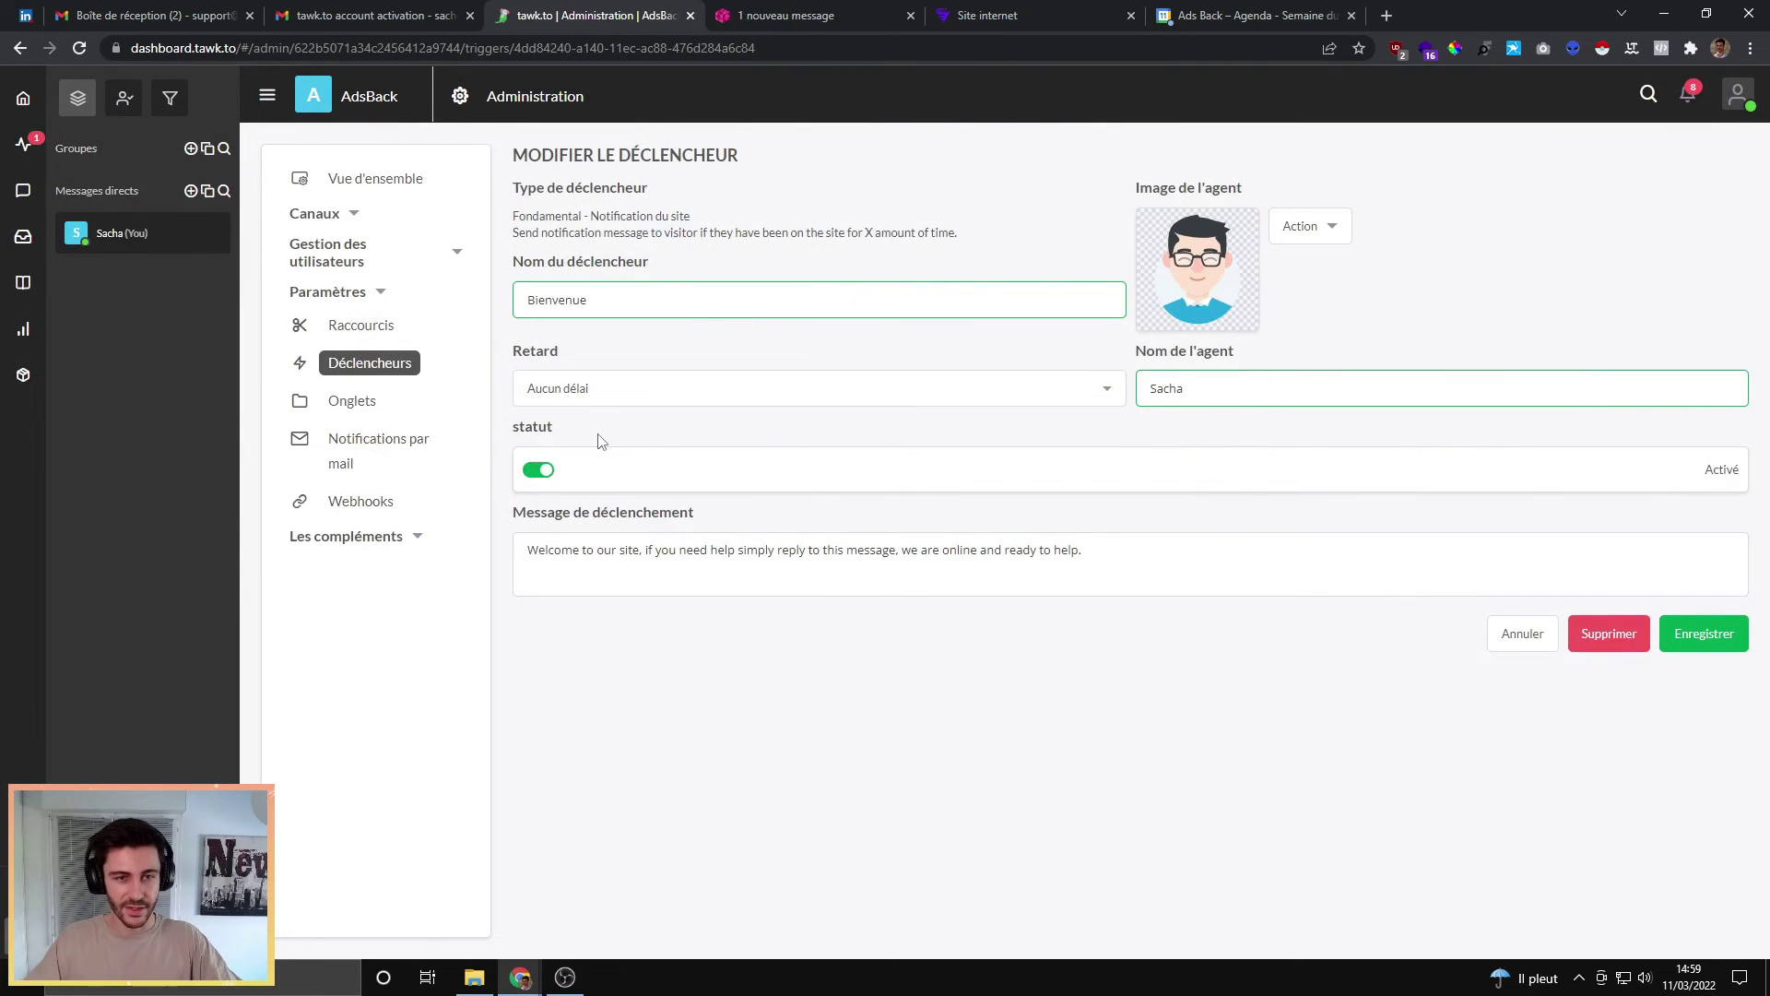
# Step: Change the trigger message to 'Bonjour et bienvenue chez Adsback, comment puis-je vous aider ?' and save
pyautogui.moveTo(1146, 549); pyautogui.dragTo(446, 522)
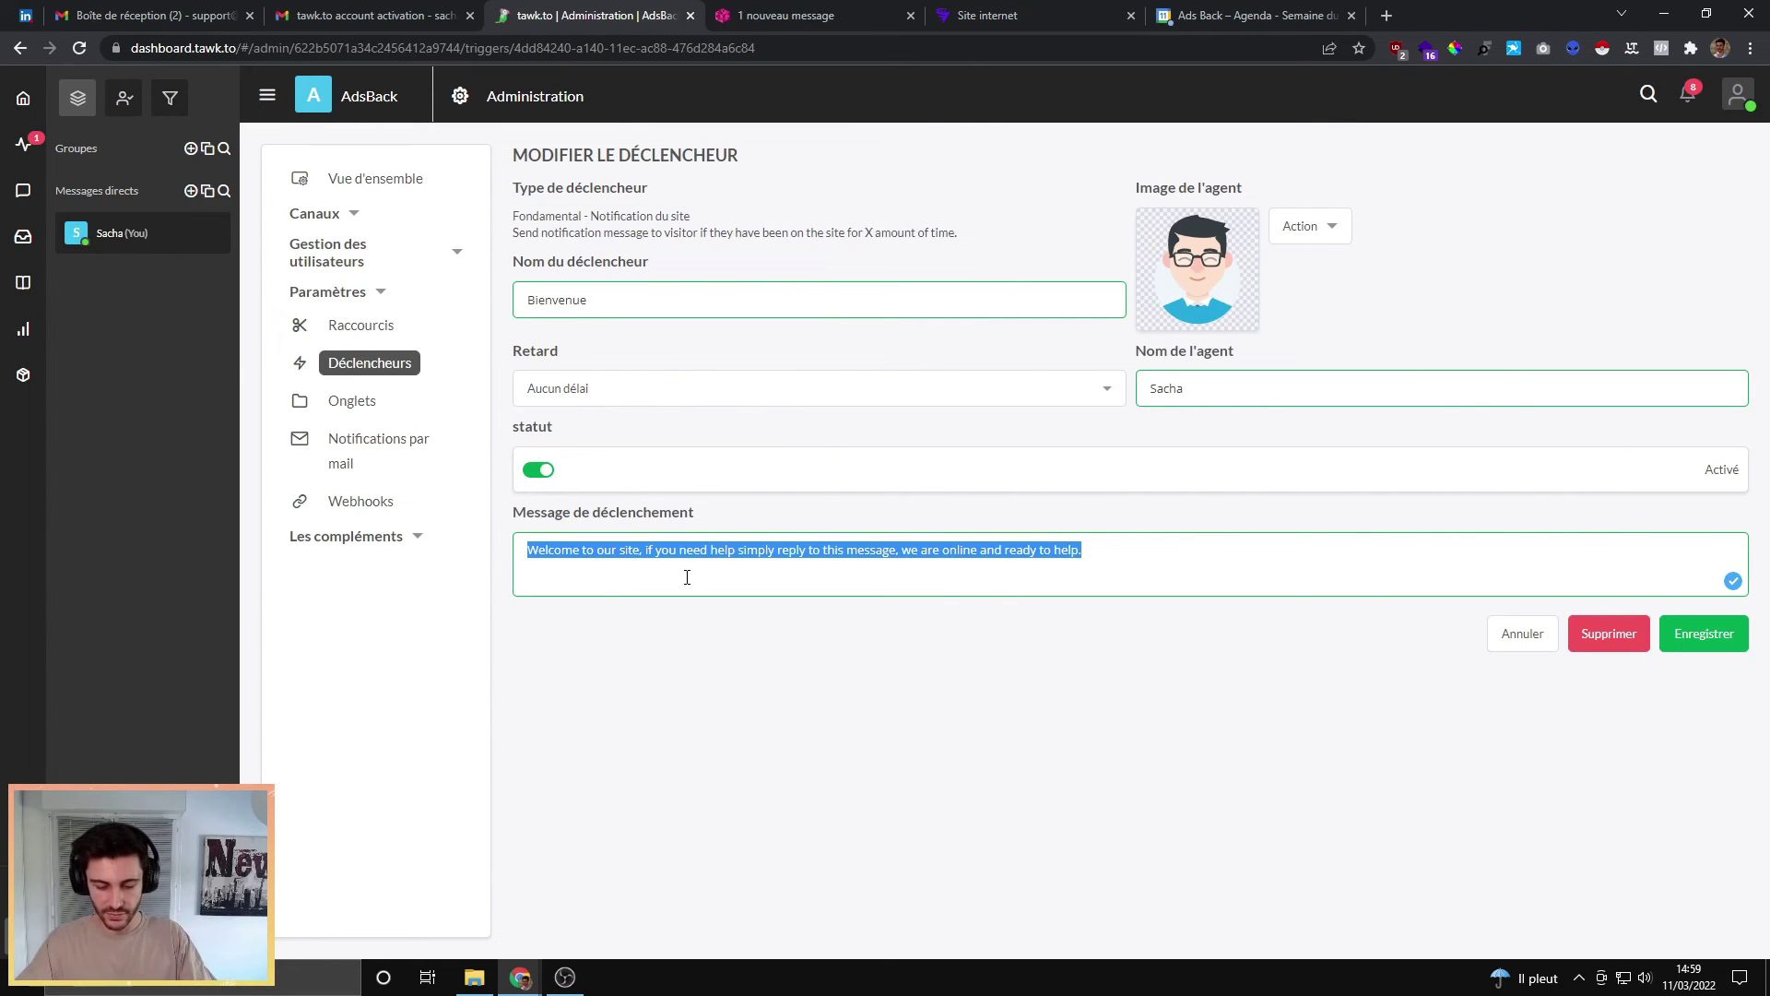
pyautogui.write('Bonjour et bienvenue sur')
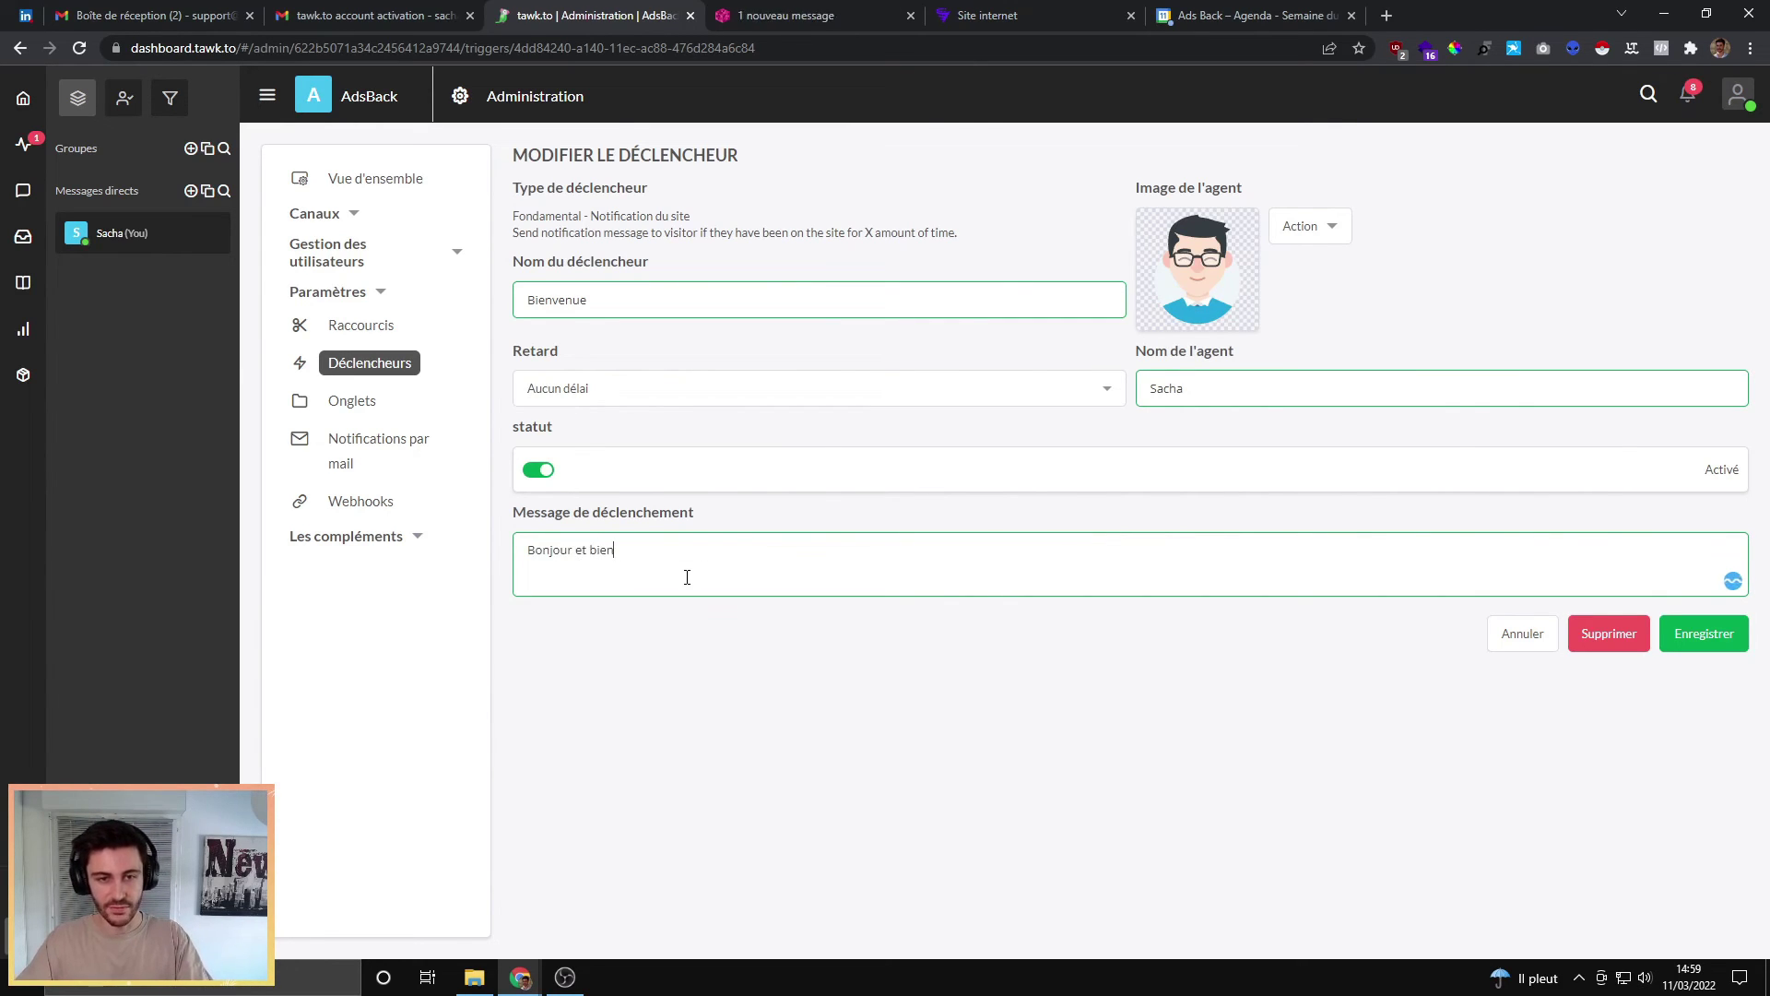
pyautogui.press('BackSpace')
pyautogui.press('BackSpace')
pyautogui.press('BackSpace')
pyautogui.press('BackSpace')
pyautogui.write('chez Adsback.')
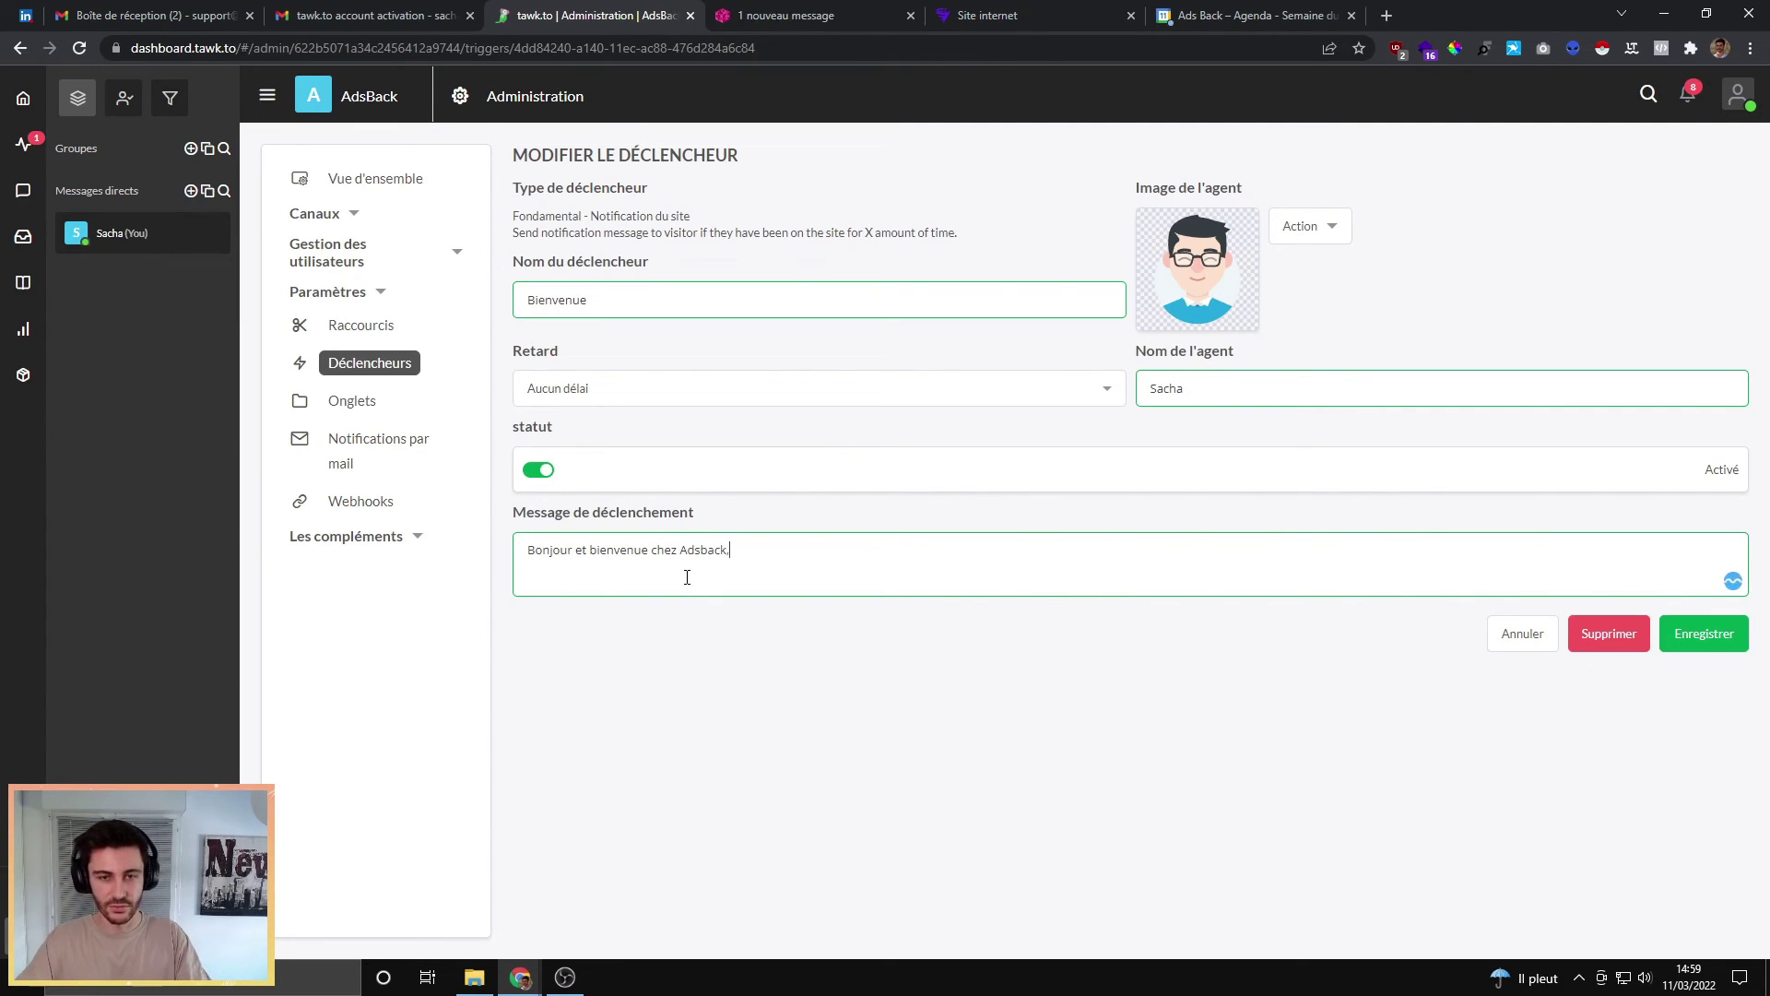
pyautogui.press('BackSpace')
pyautogui.write(', com')
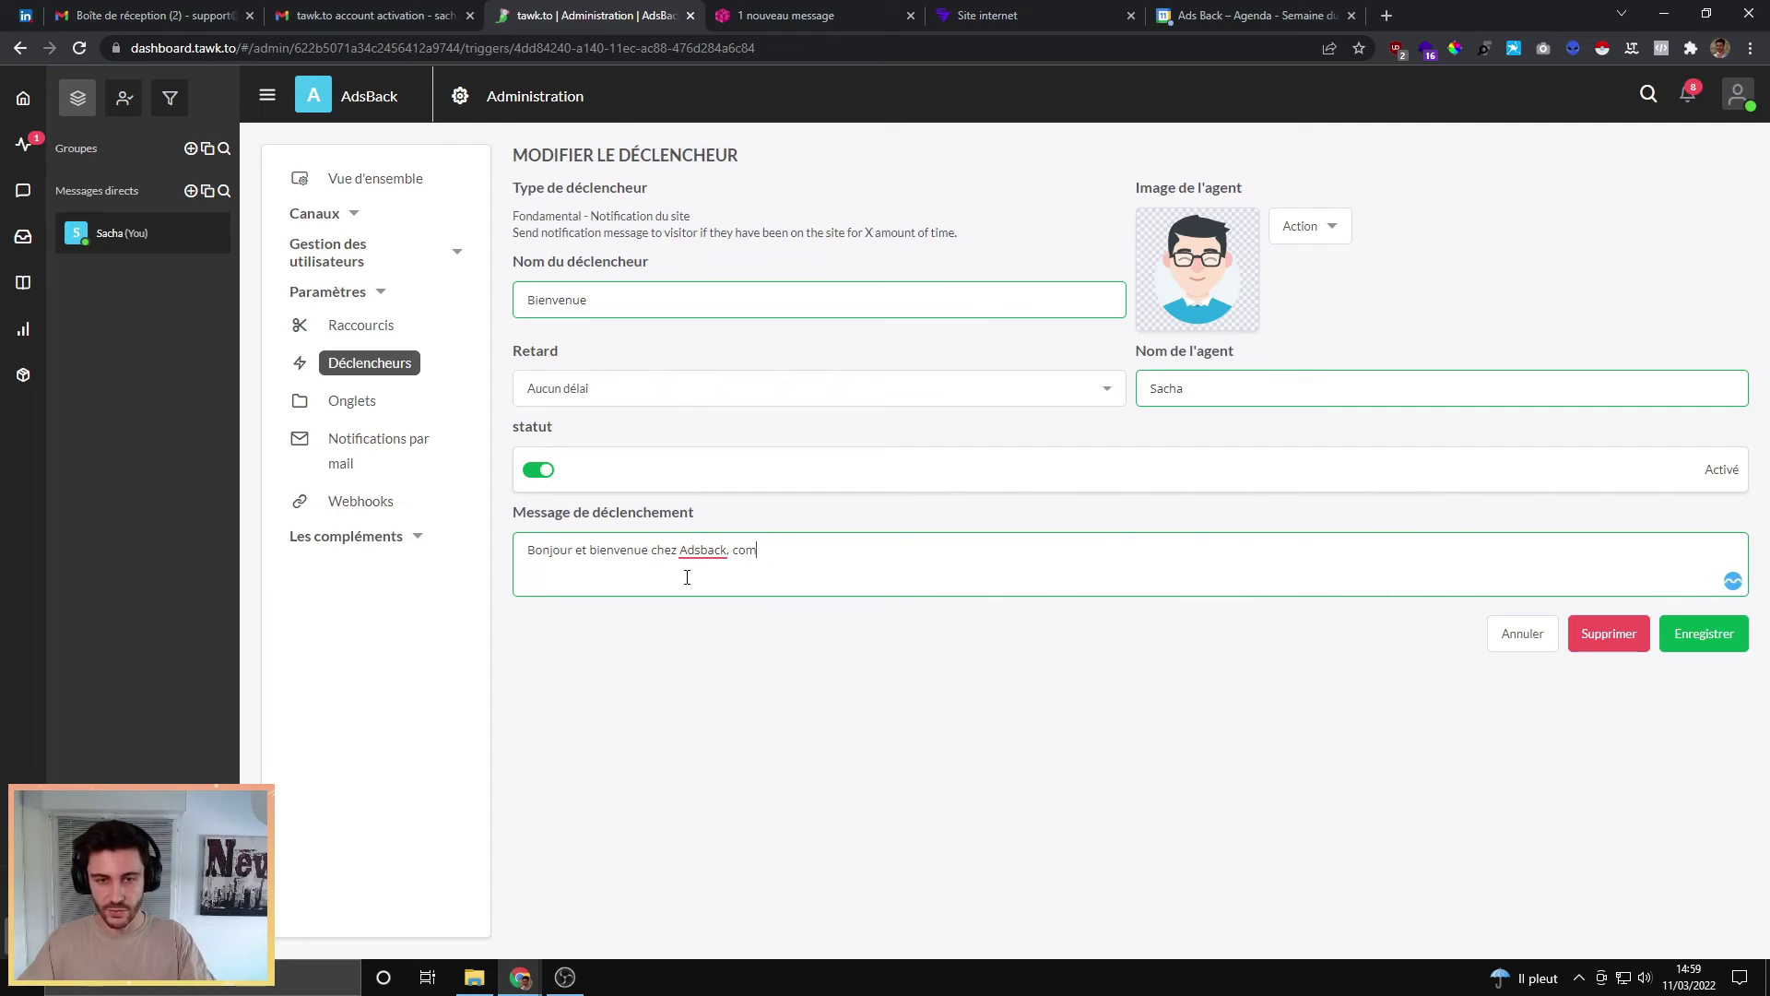
pyautogui.write('ment puis-je vous aider ?')
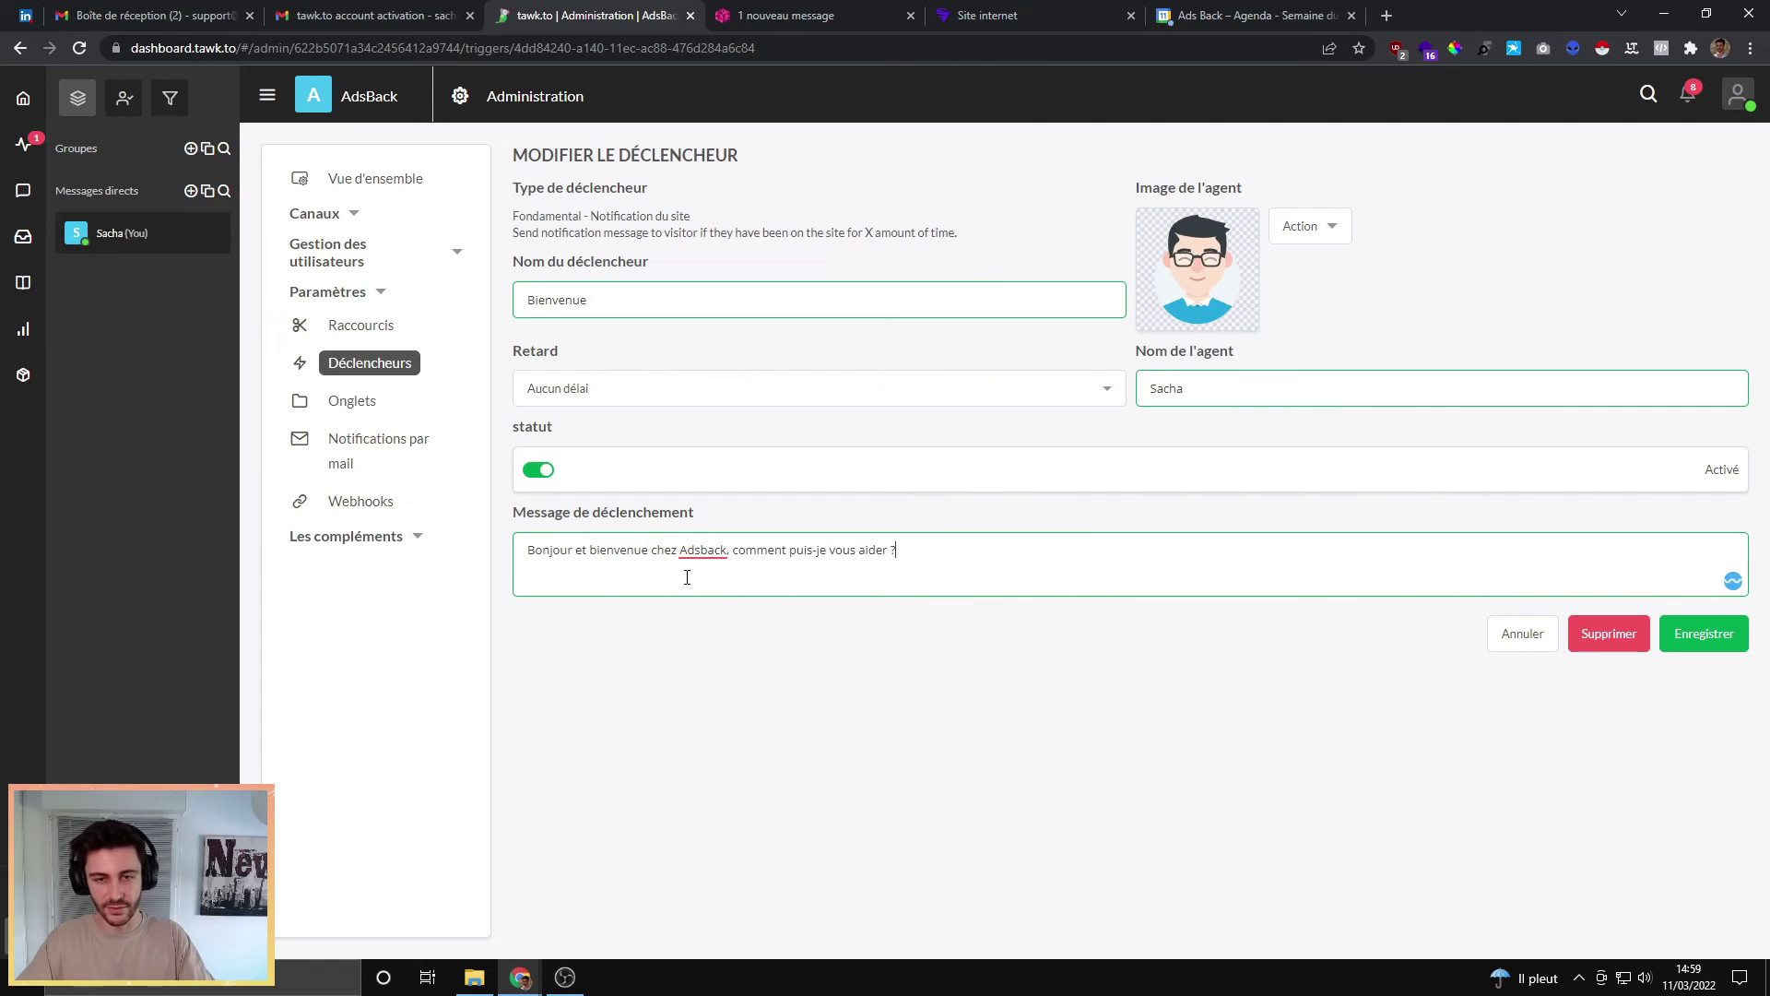
pyautogui.click(655, 666)
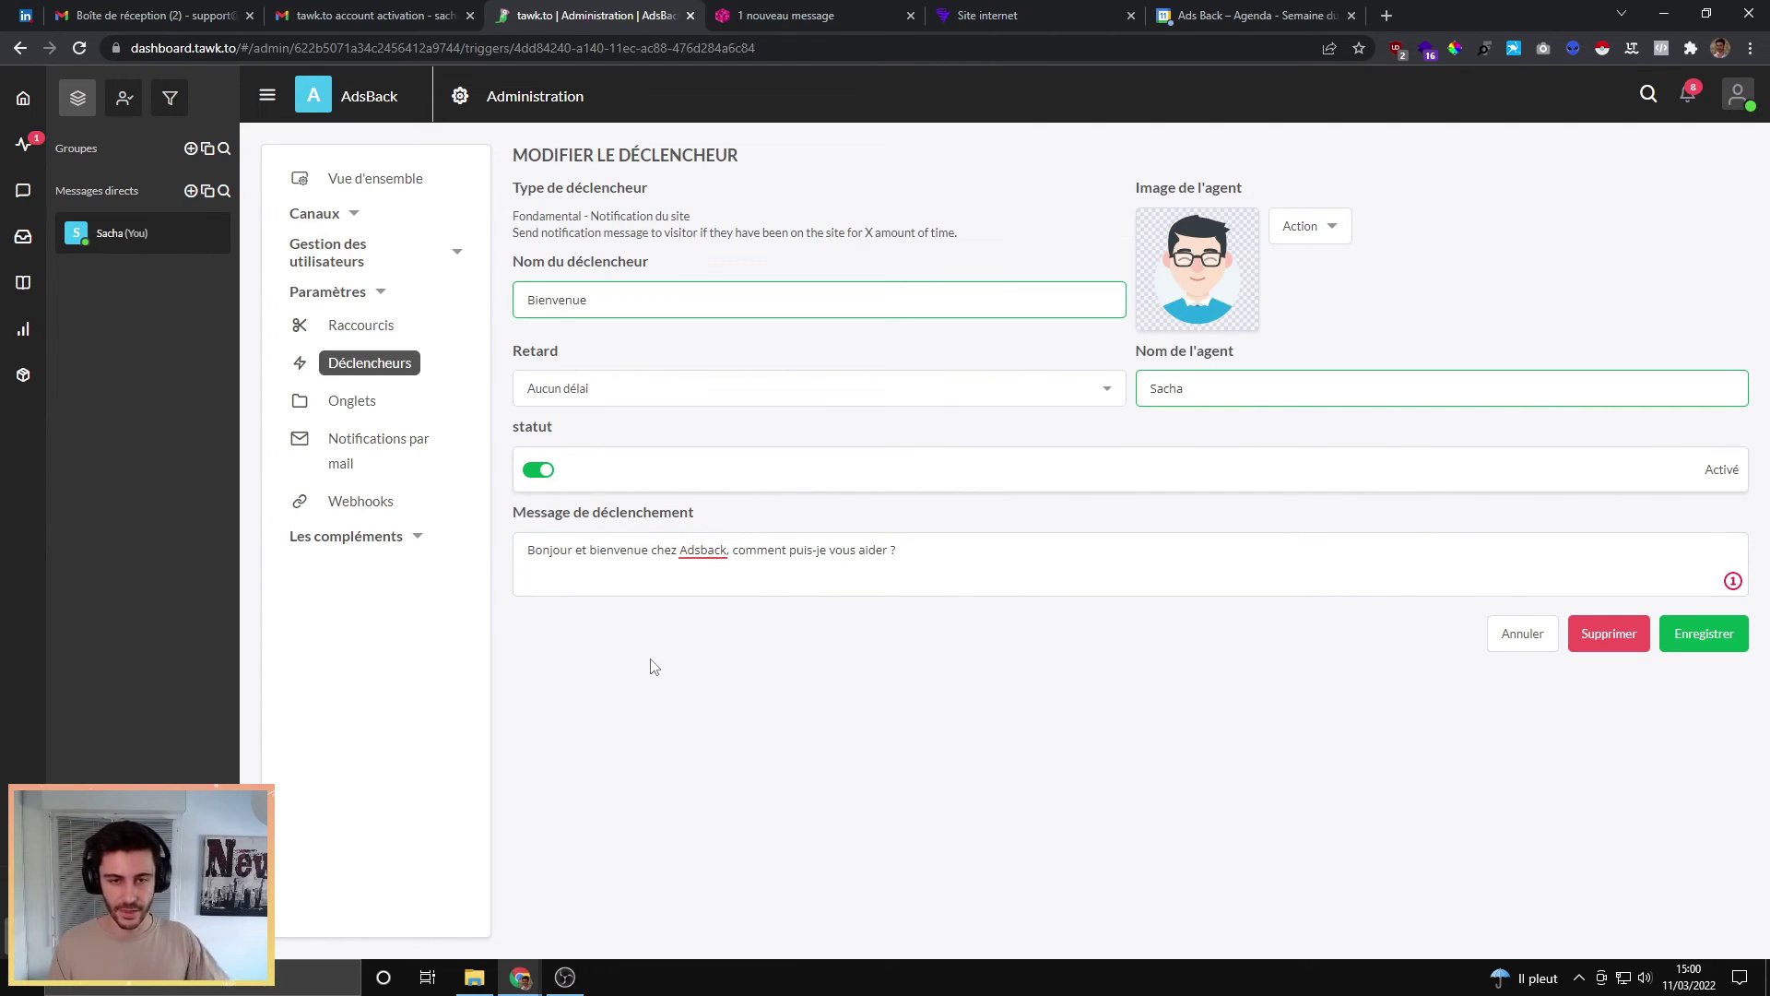
pyautogui.click(1707, 635)
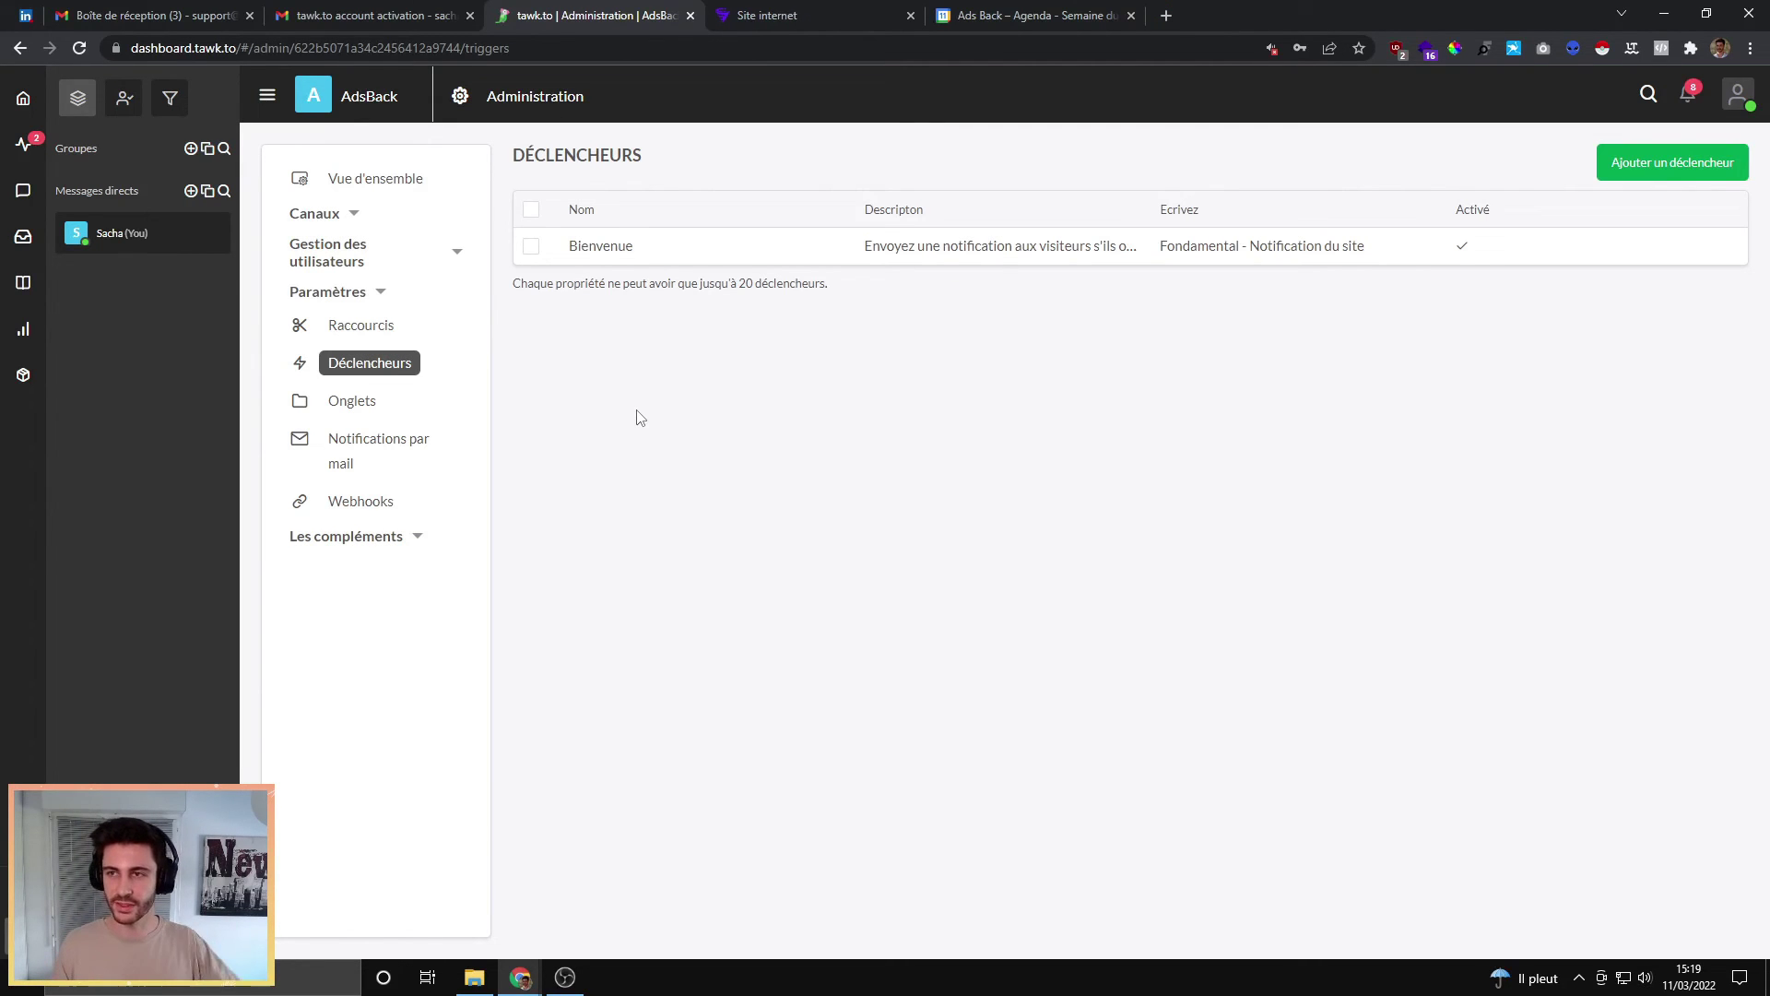
# Step: Go to the Pseudonymes page of the agent profile via Modifier le profil
pyautogui.click(1727, 92)
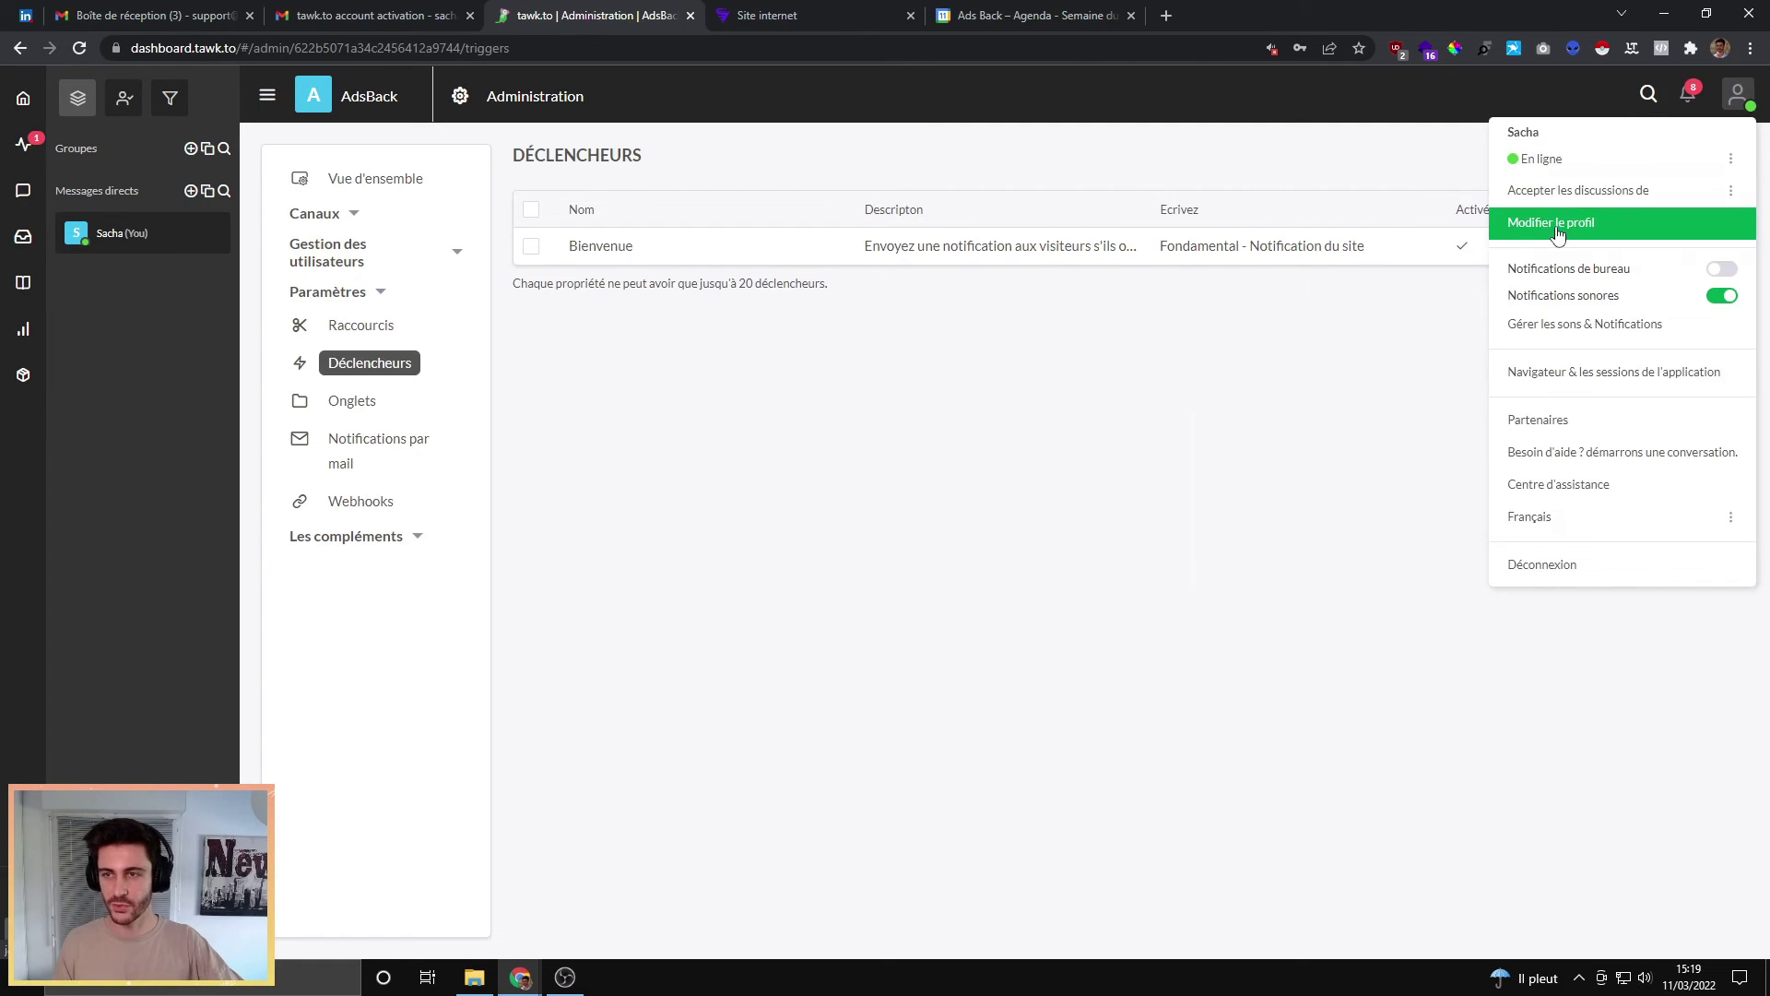
pyautogui.click(1615, 222)
pyautogui.click(320, 266)
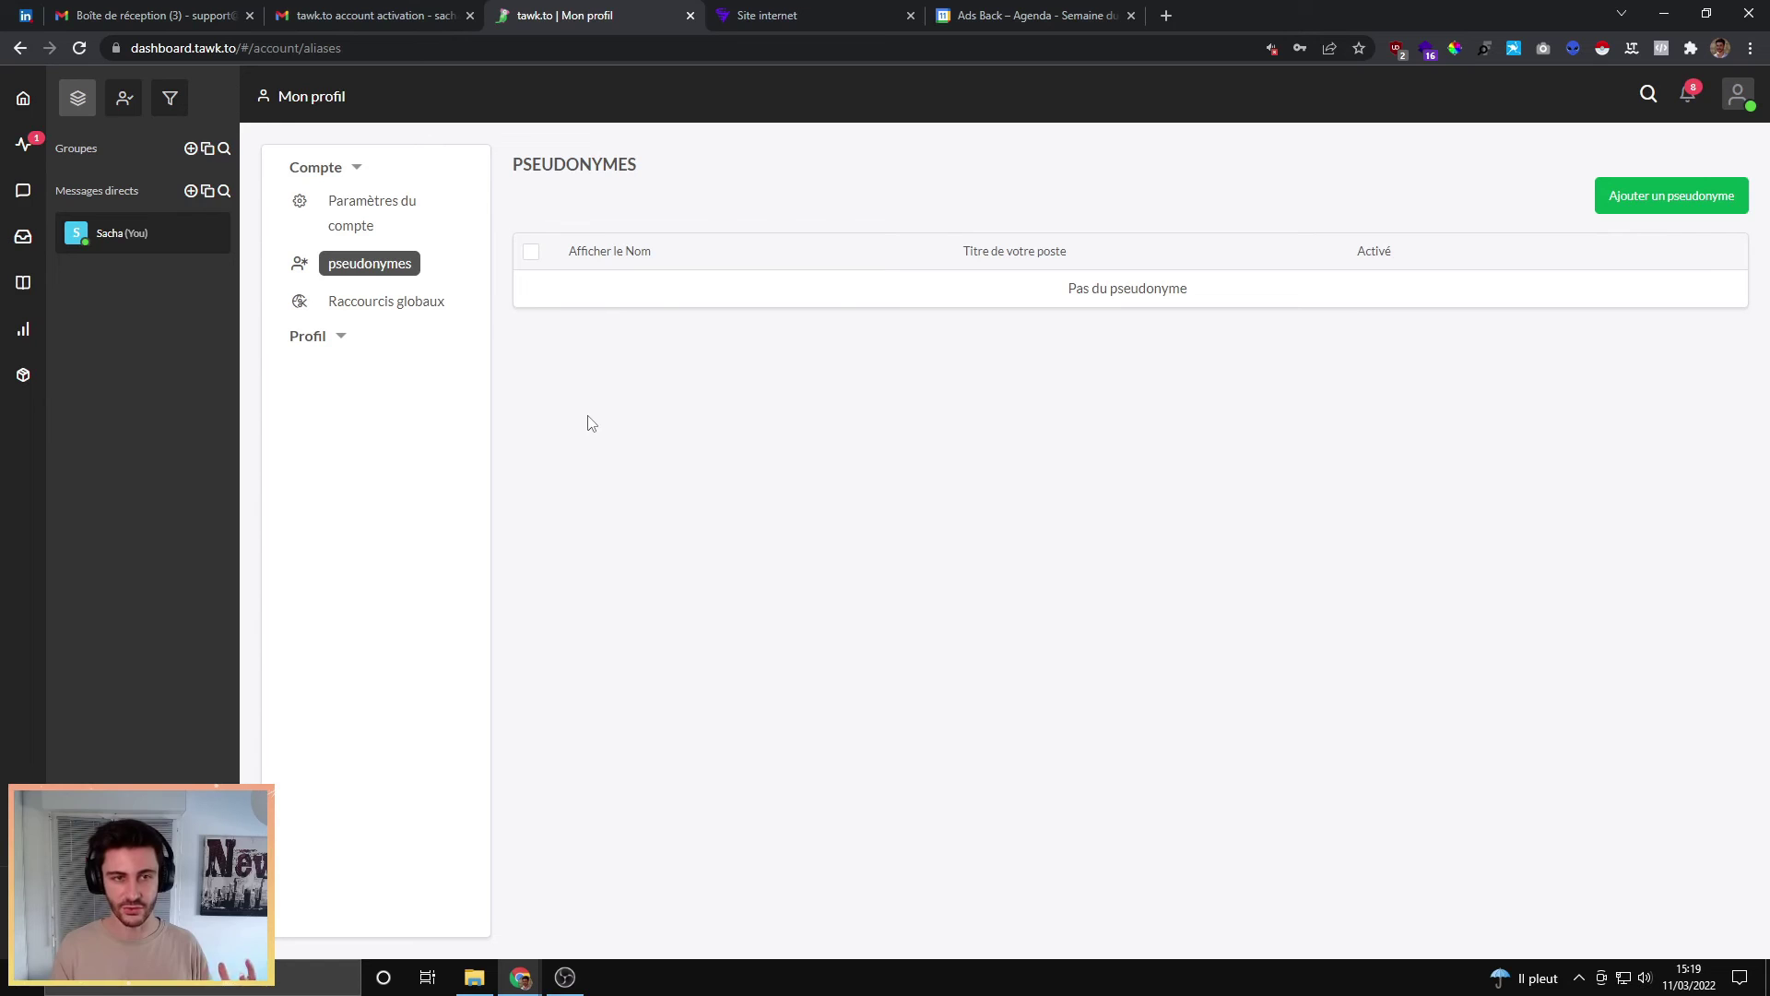
# Step: Add and save an alias with the agent's first name plus 'Support AdsBack' and the glasses avatar
pyautogui.click(1632, 197)
pyautogui.click(542, 239)
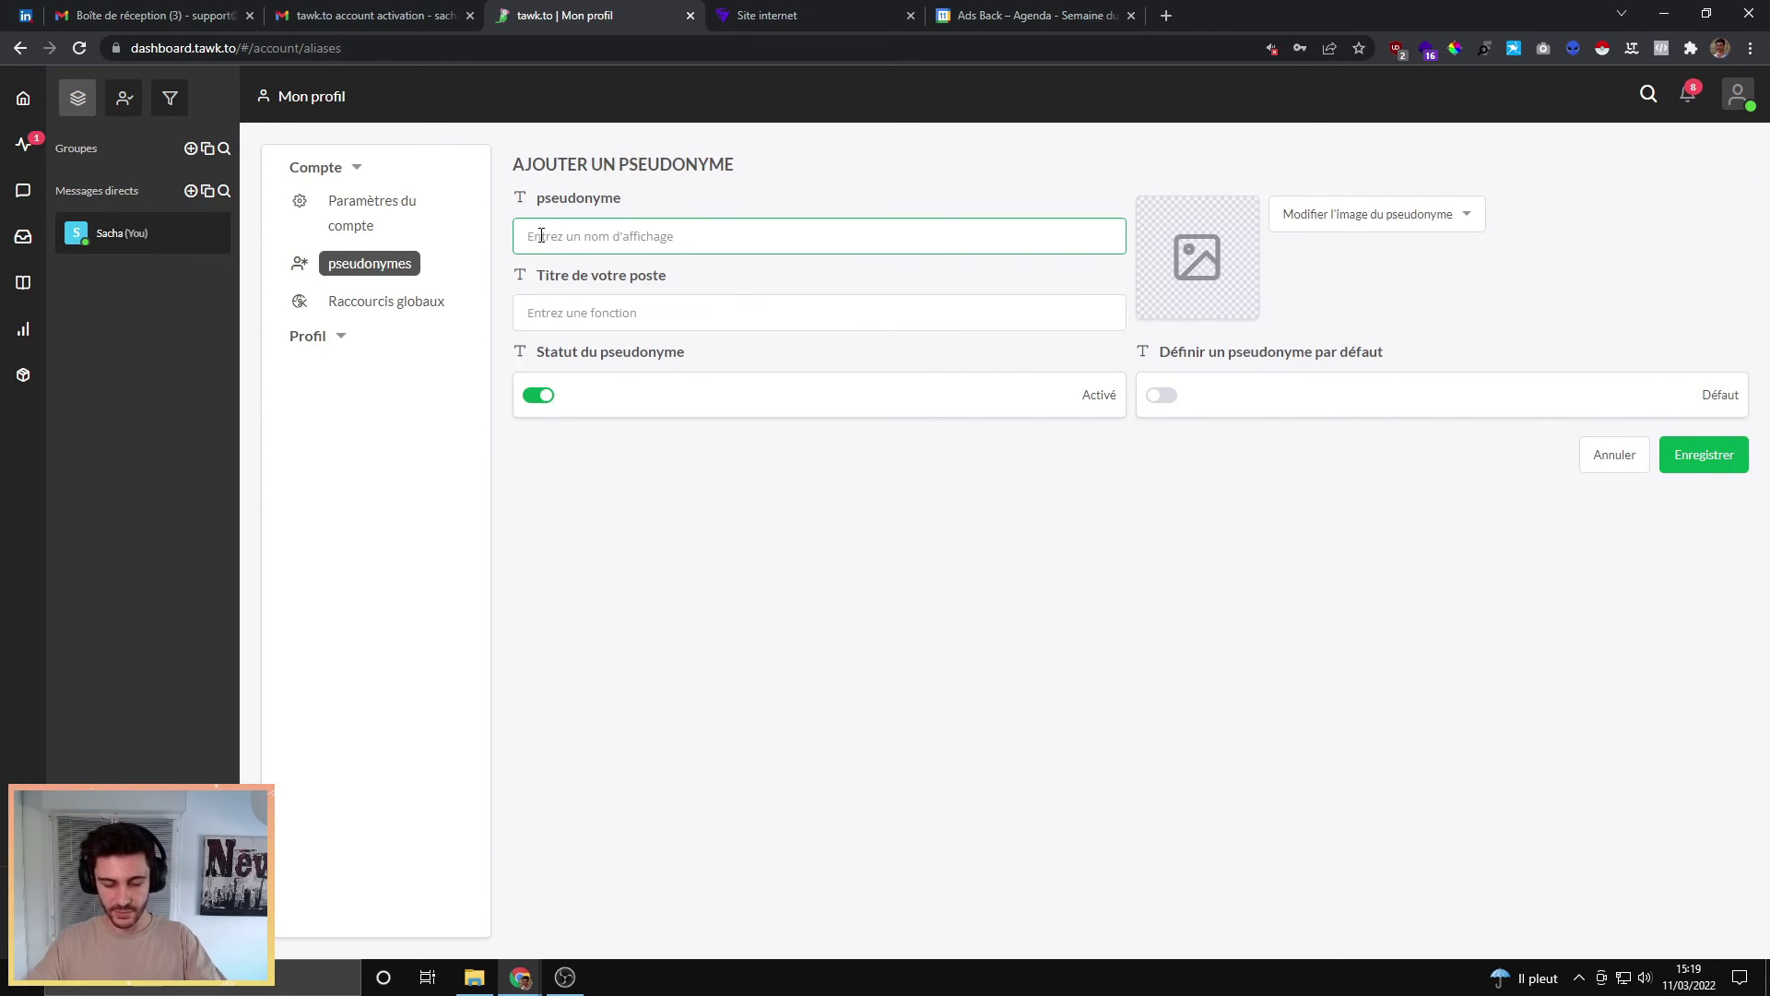
pyautogui.write('s')
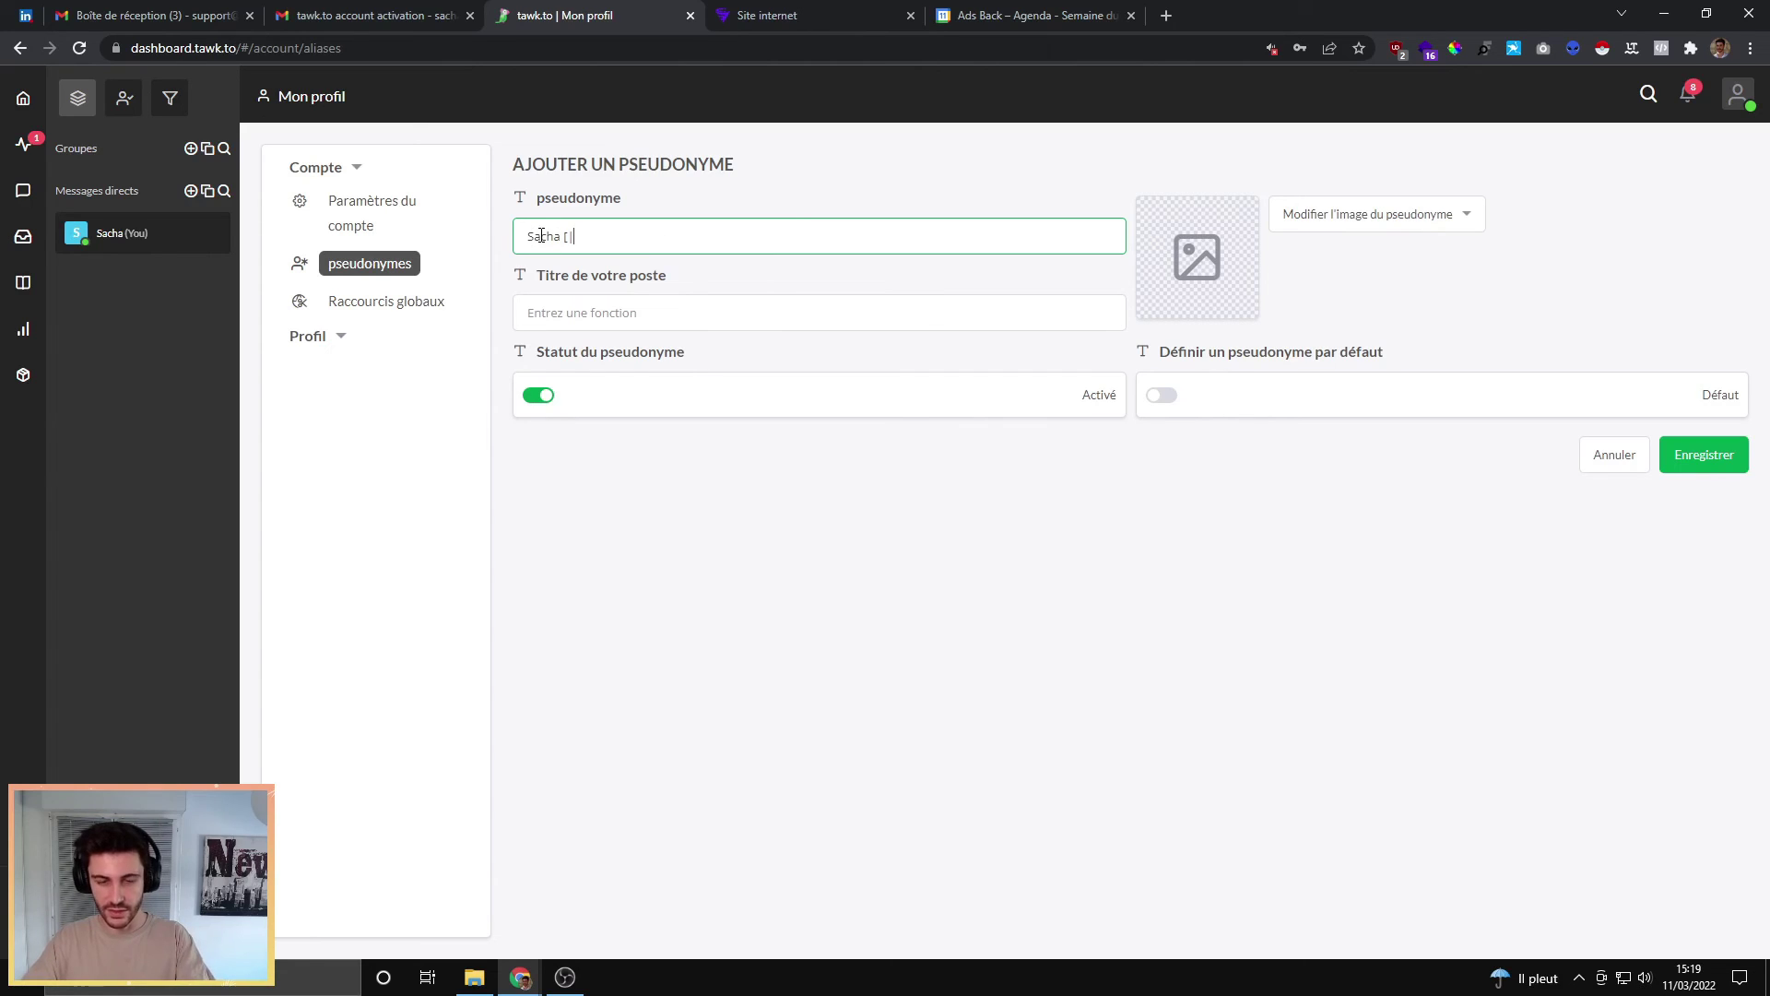
pyautogui.write('acha | Support AdsBack')
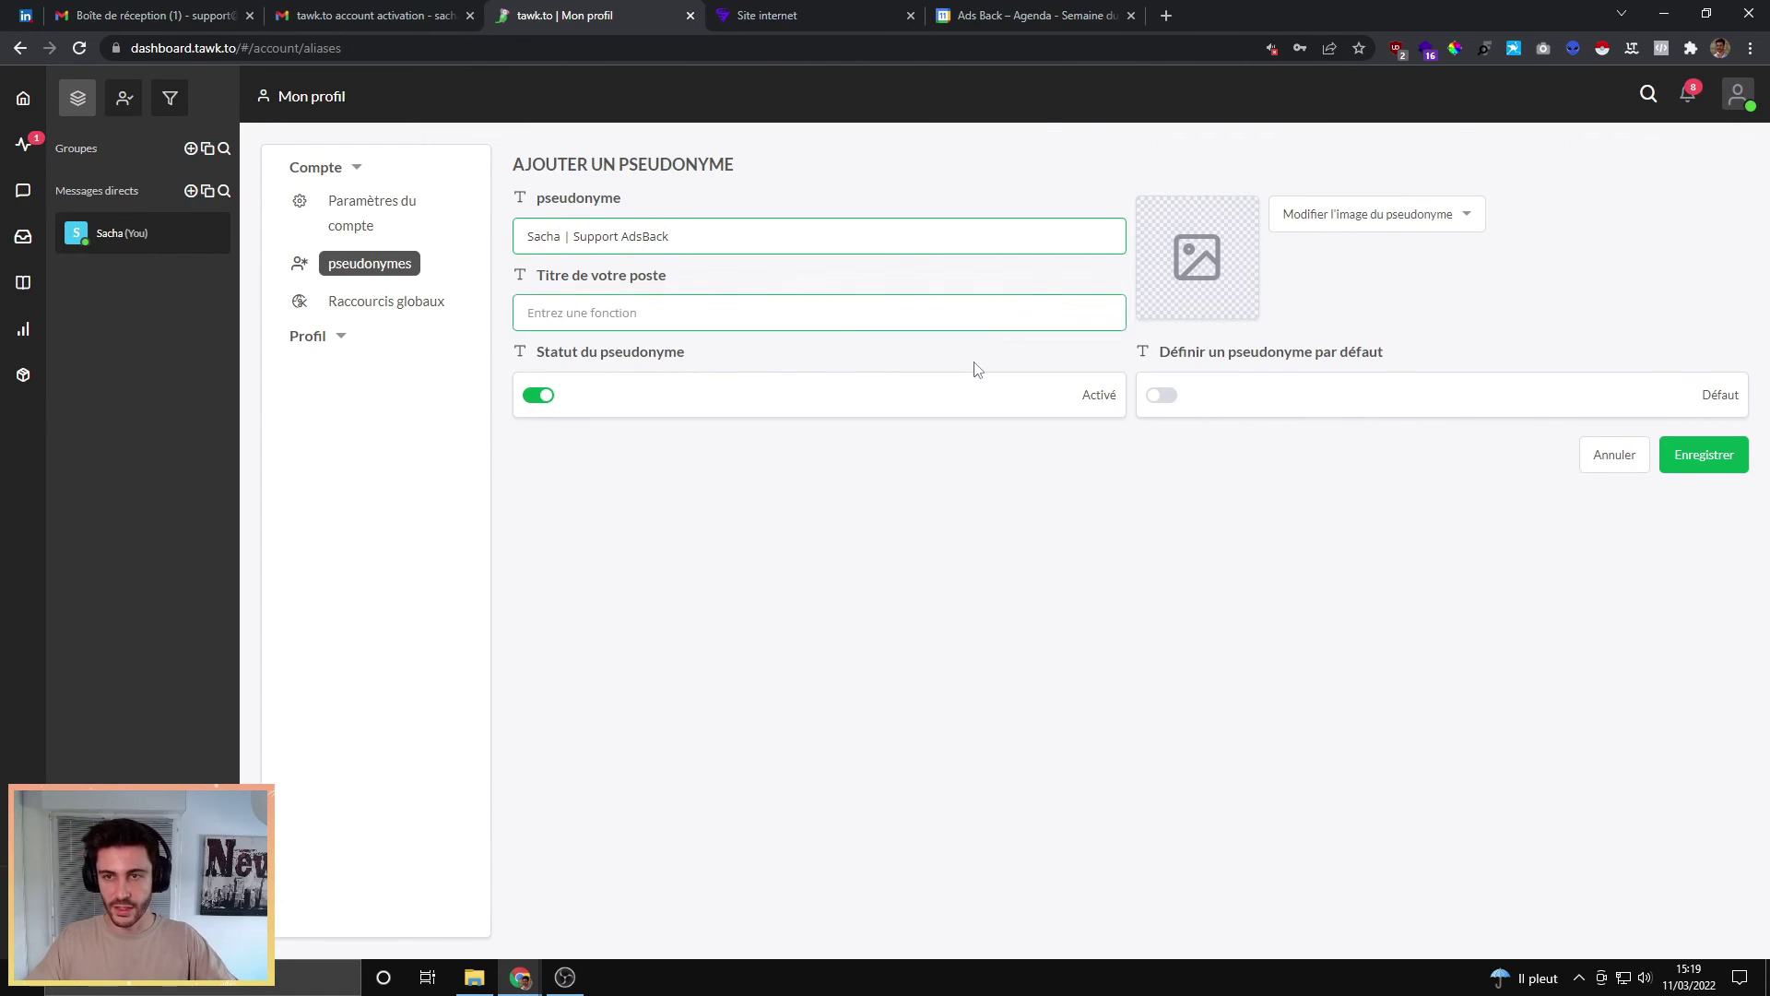
pyautogui.click(1363, 219)
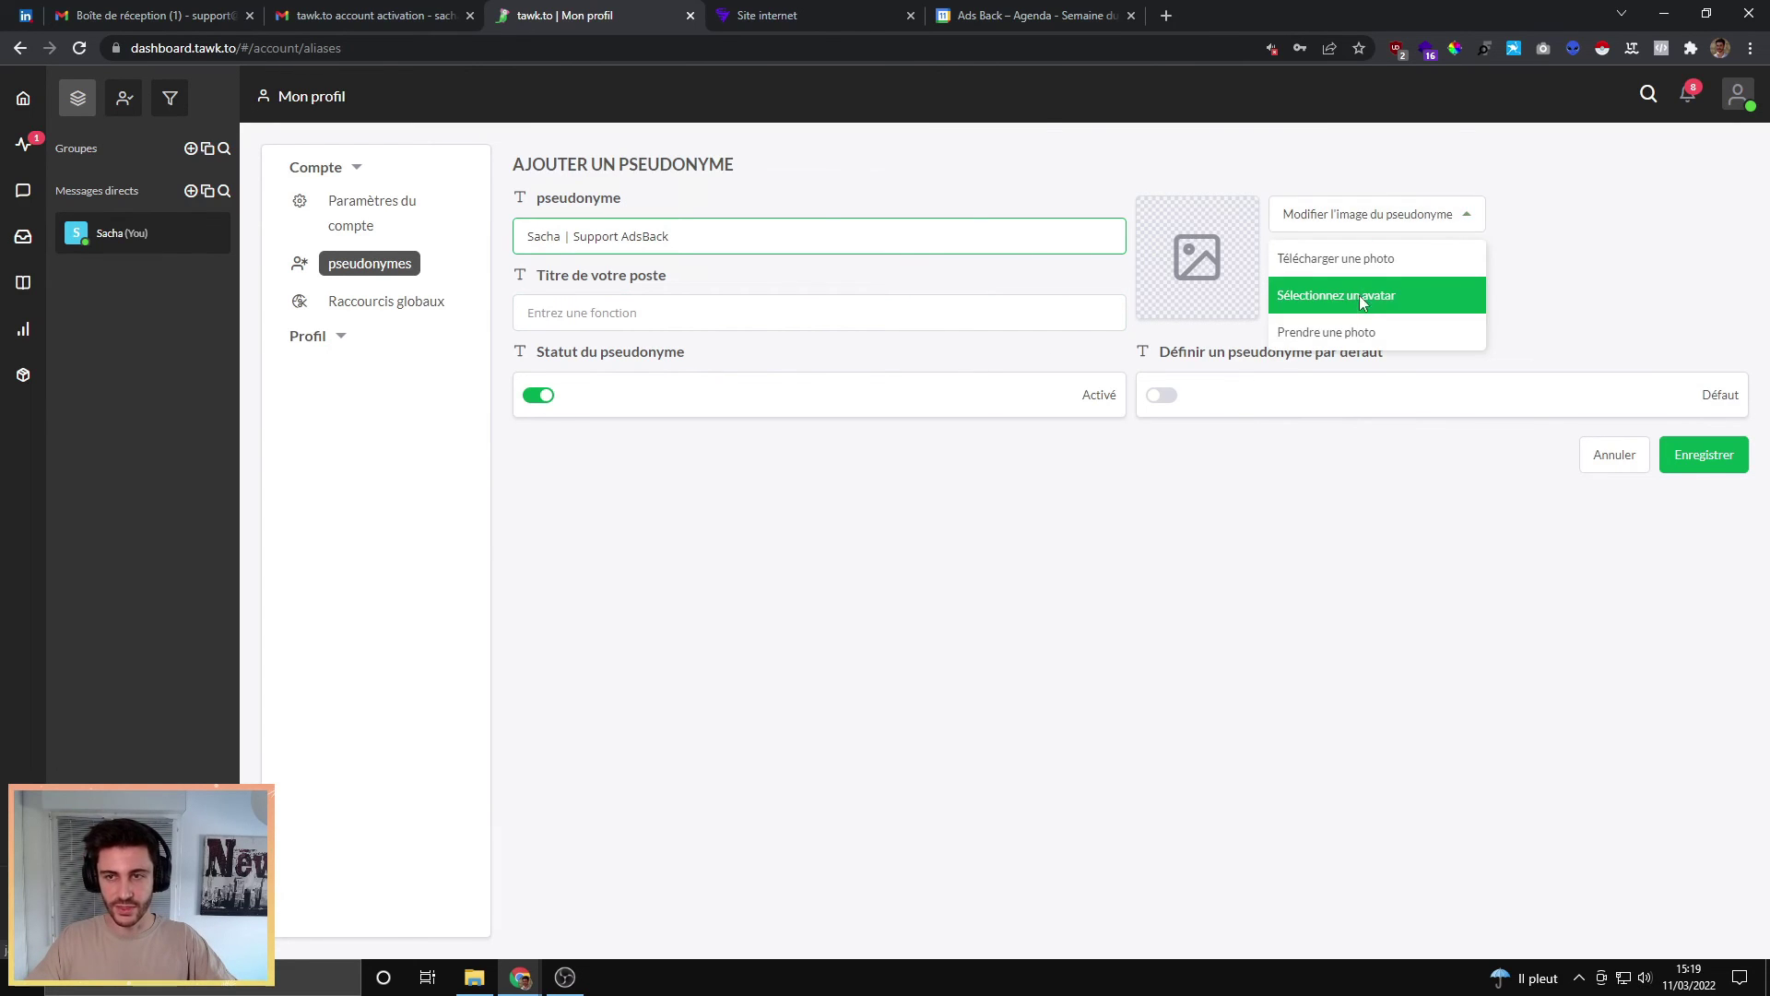
pyautogui.click(1361, 299)
pyautogui.click(676, 297)
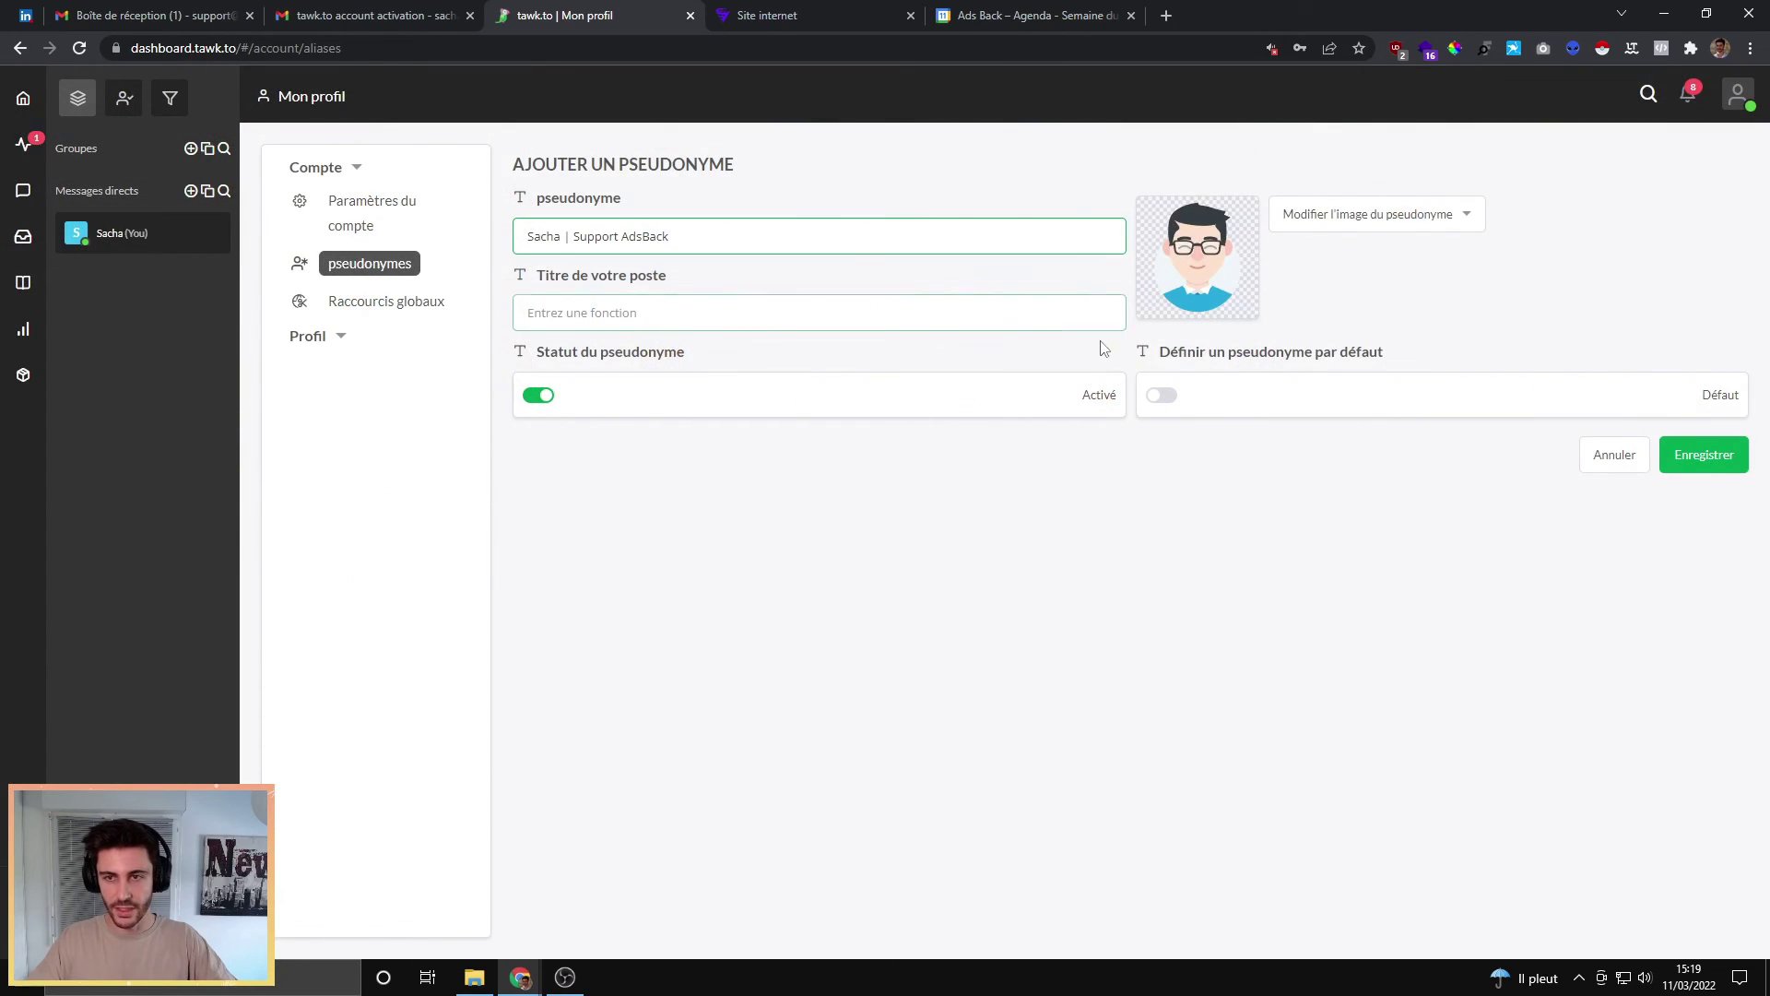
pyautogui.click(1696, 457)
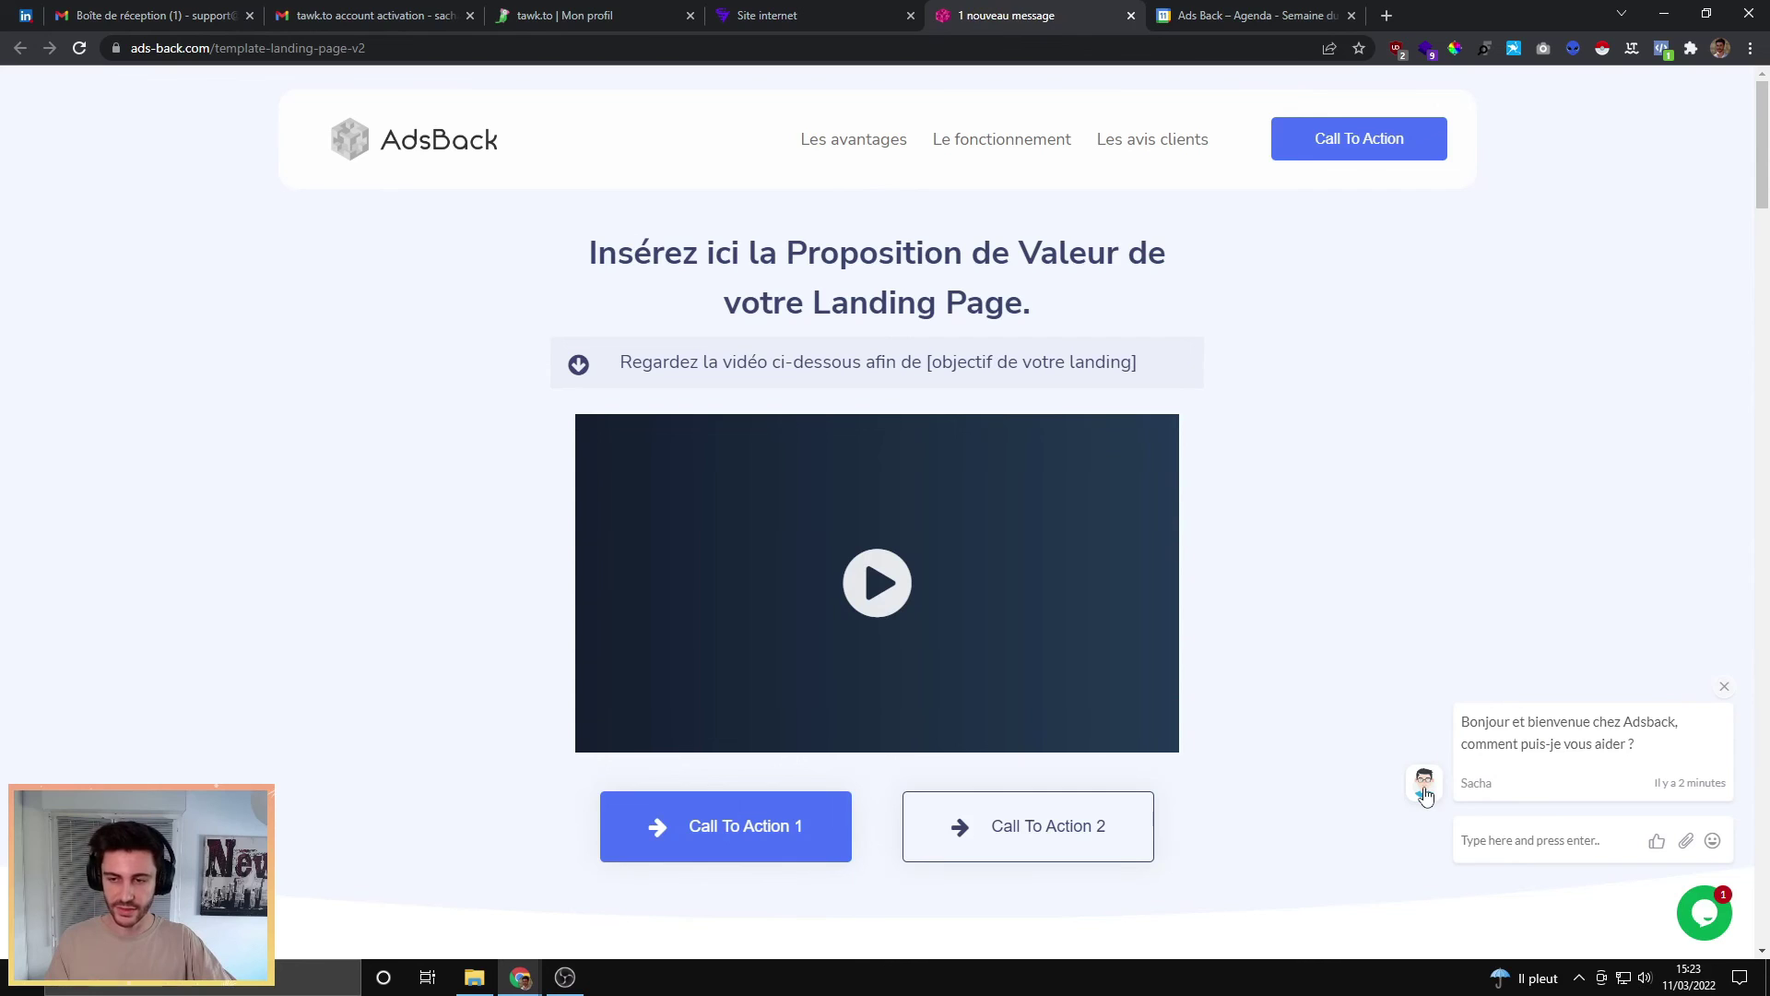
# Step: Send 'Bonjour' as a visitor from the landing page's chat widget
pyautogui.click(1504, 842)
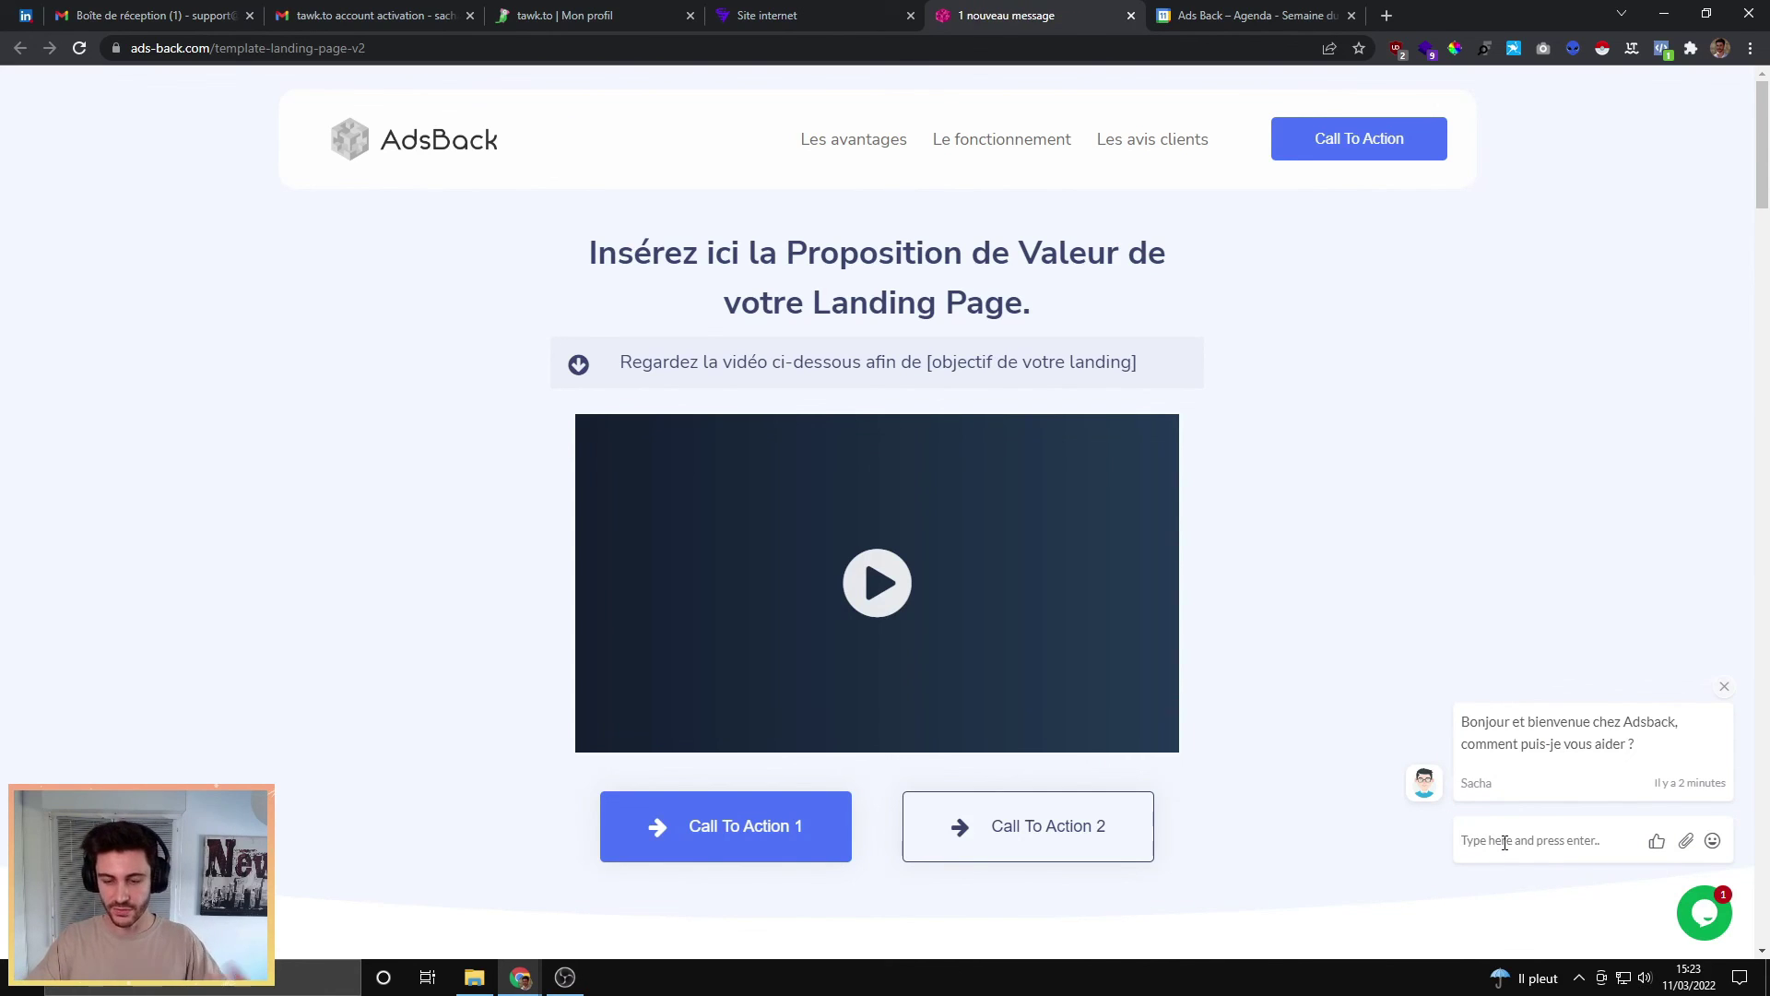
pyautogui.write('Bonjour')
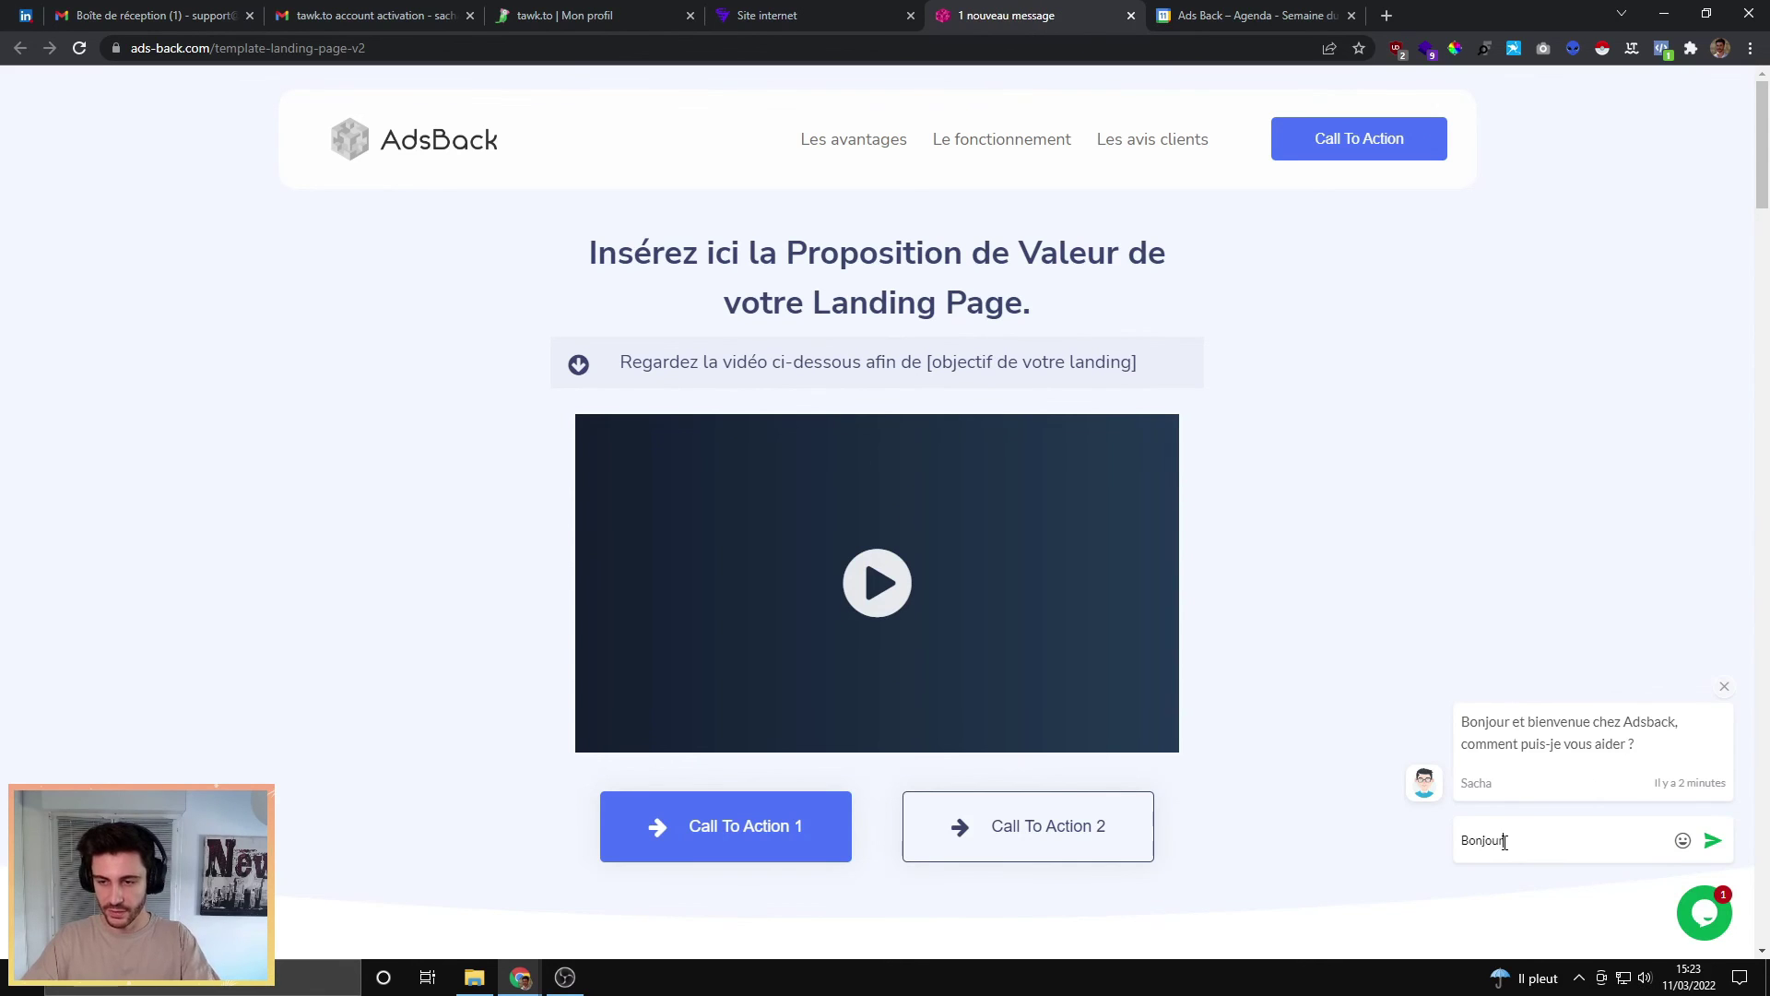
pyautogui.press('Return')
# Step: Open the waiting visitor's chat from Surveillance and select the Support AdsBack alias
pyautogui.click(572, 13)
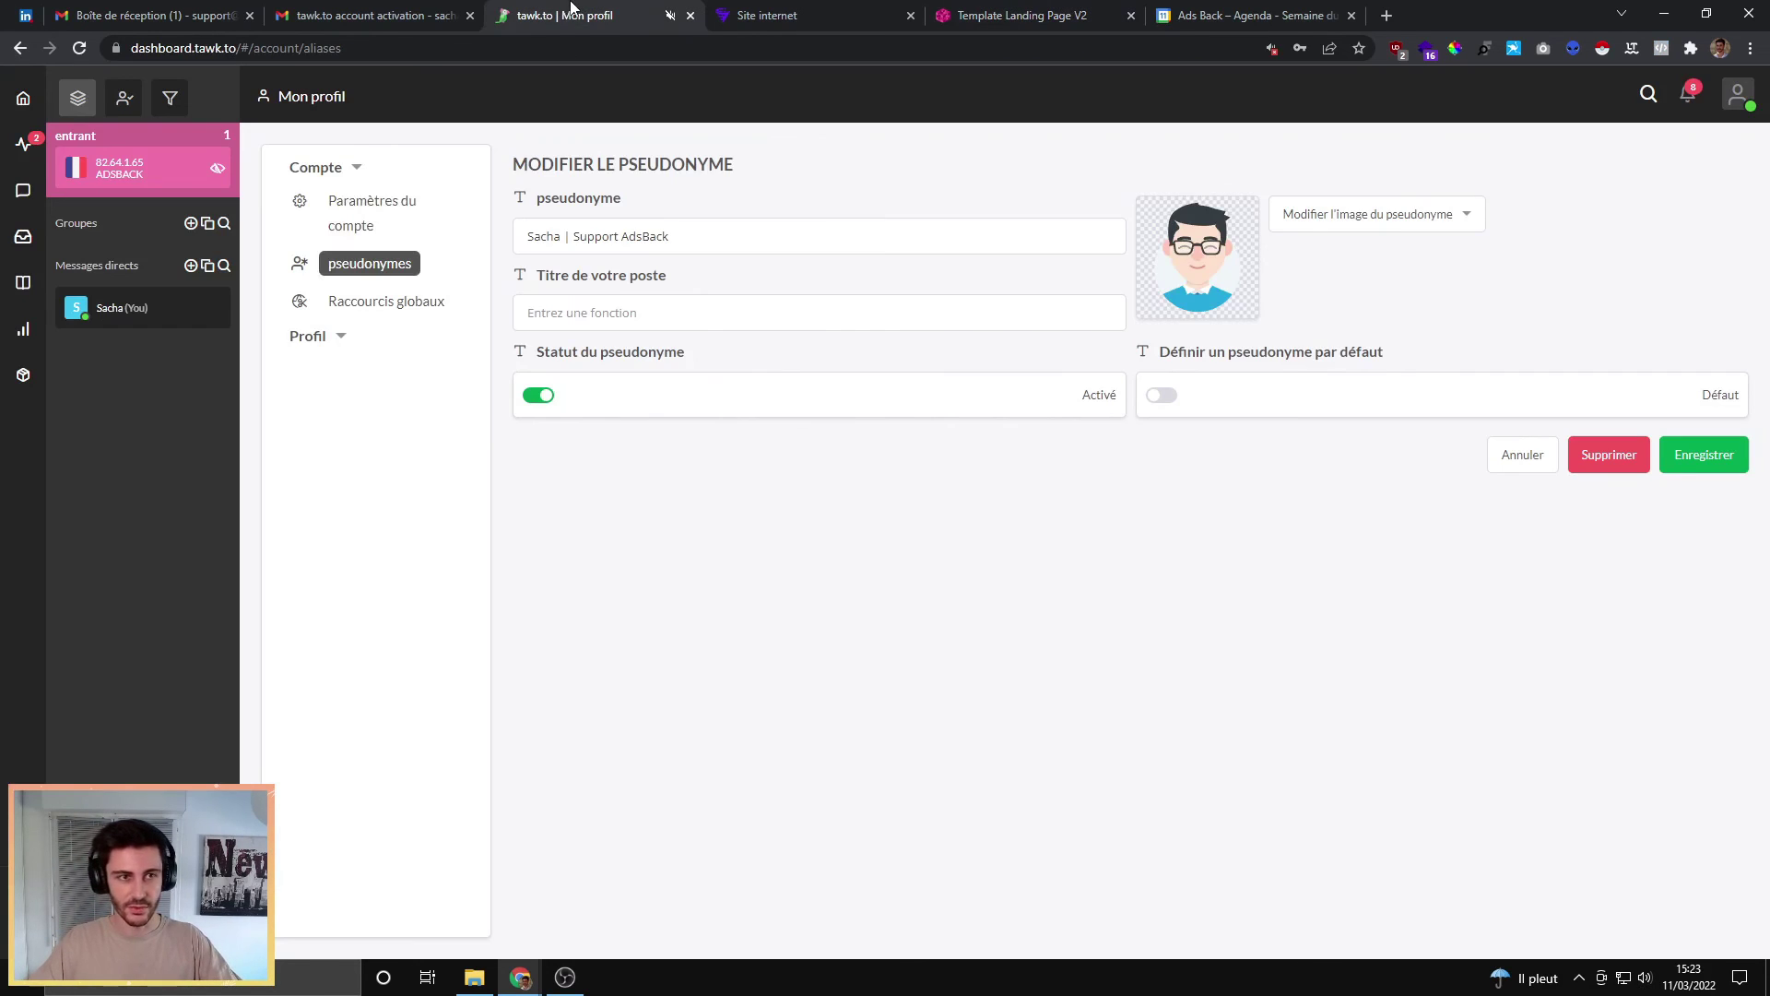
pyautogui.click(24, 144)
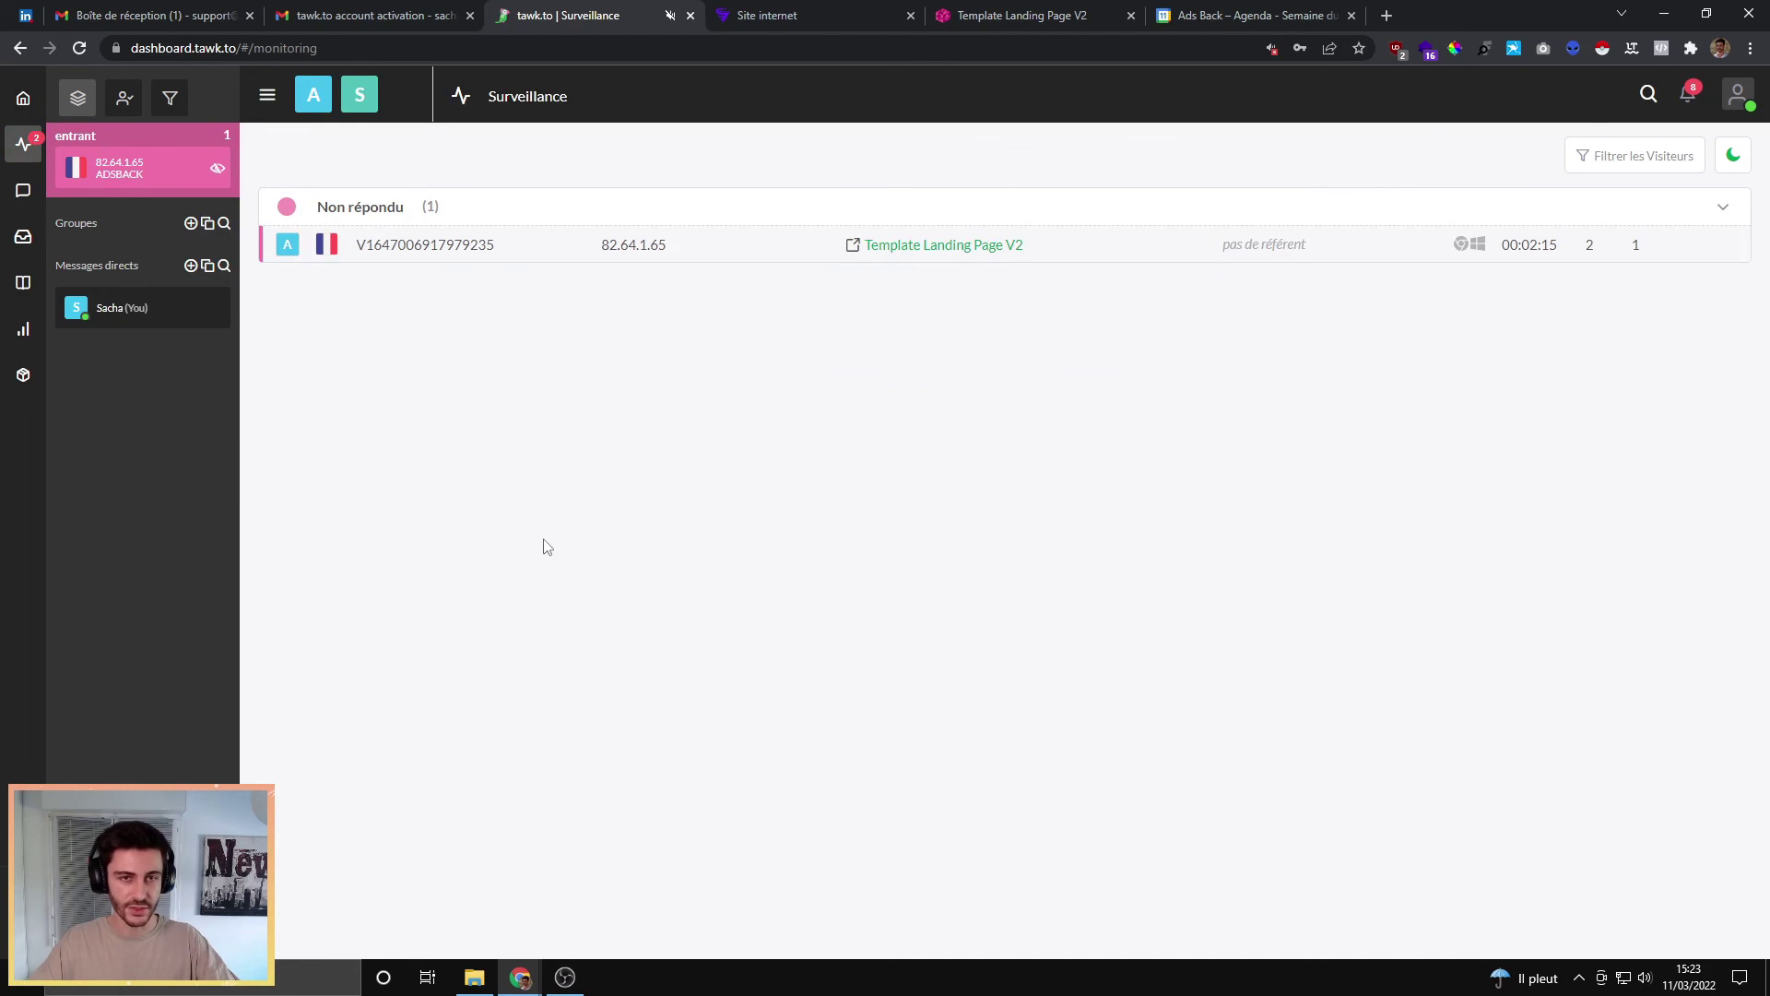
pyautogui.click(553, 253)
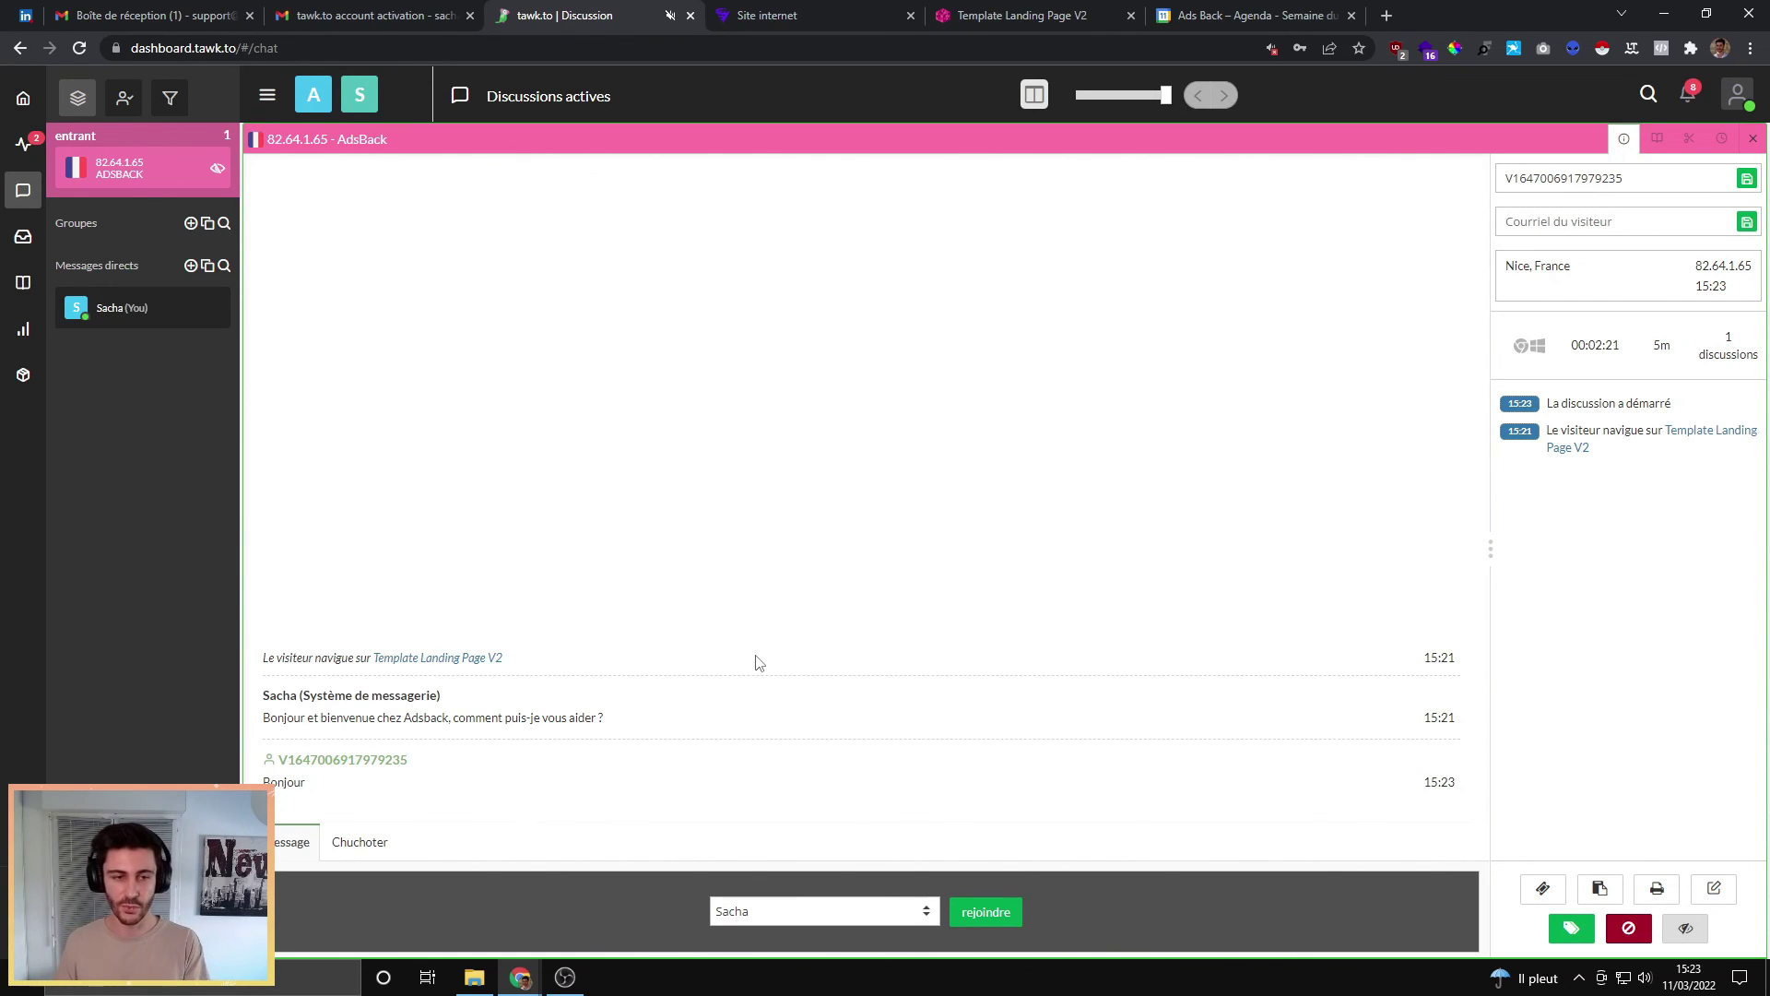
pyautogui.click(746, 913)
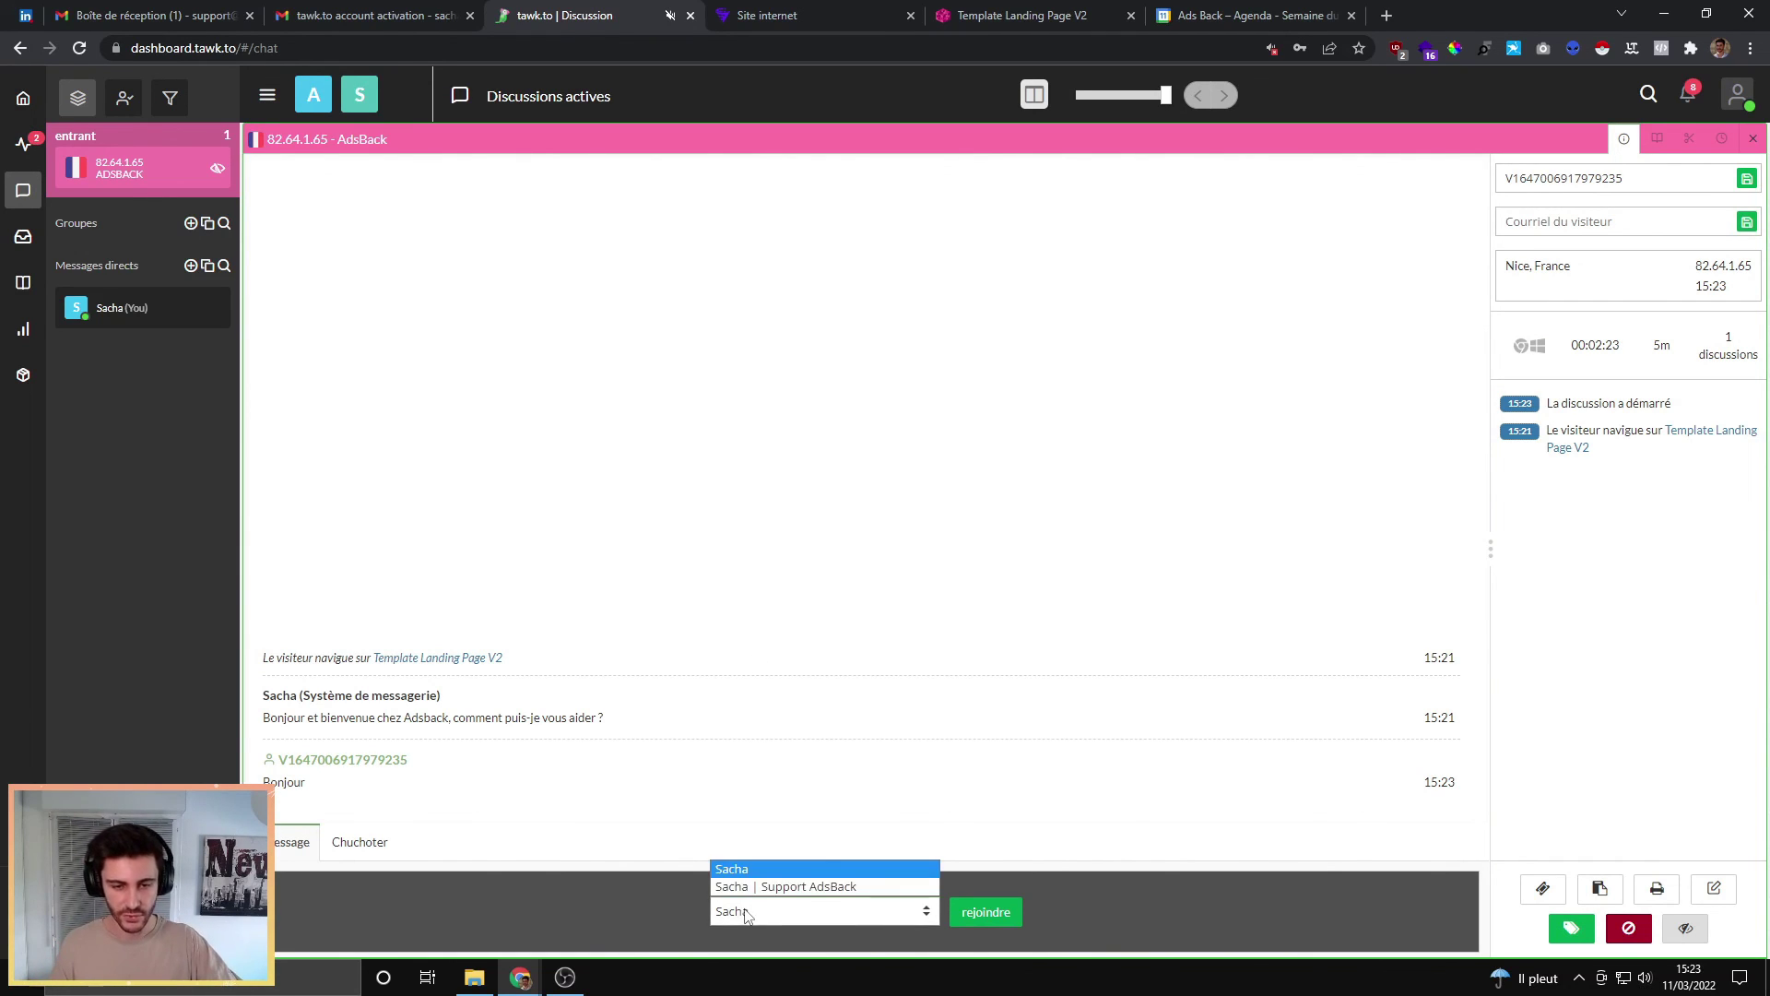
pyautogui.click(763, 890)
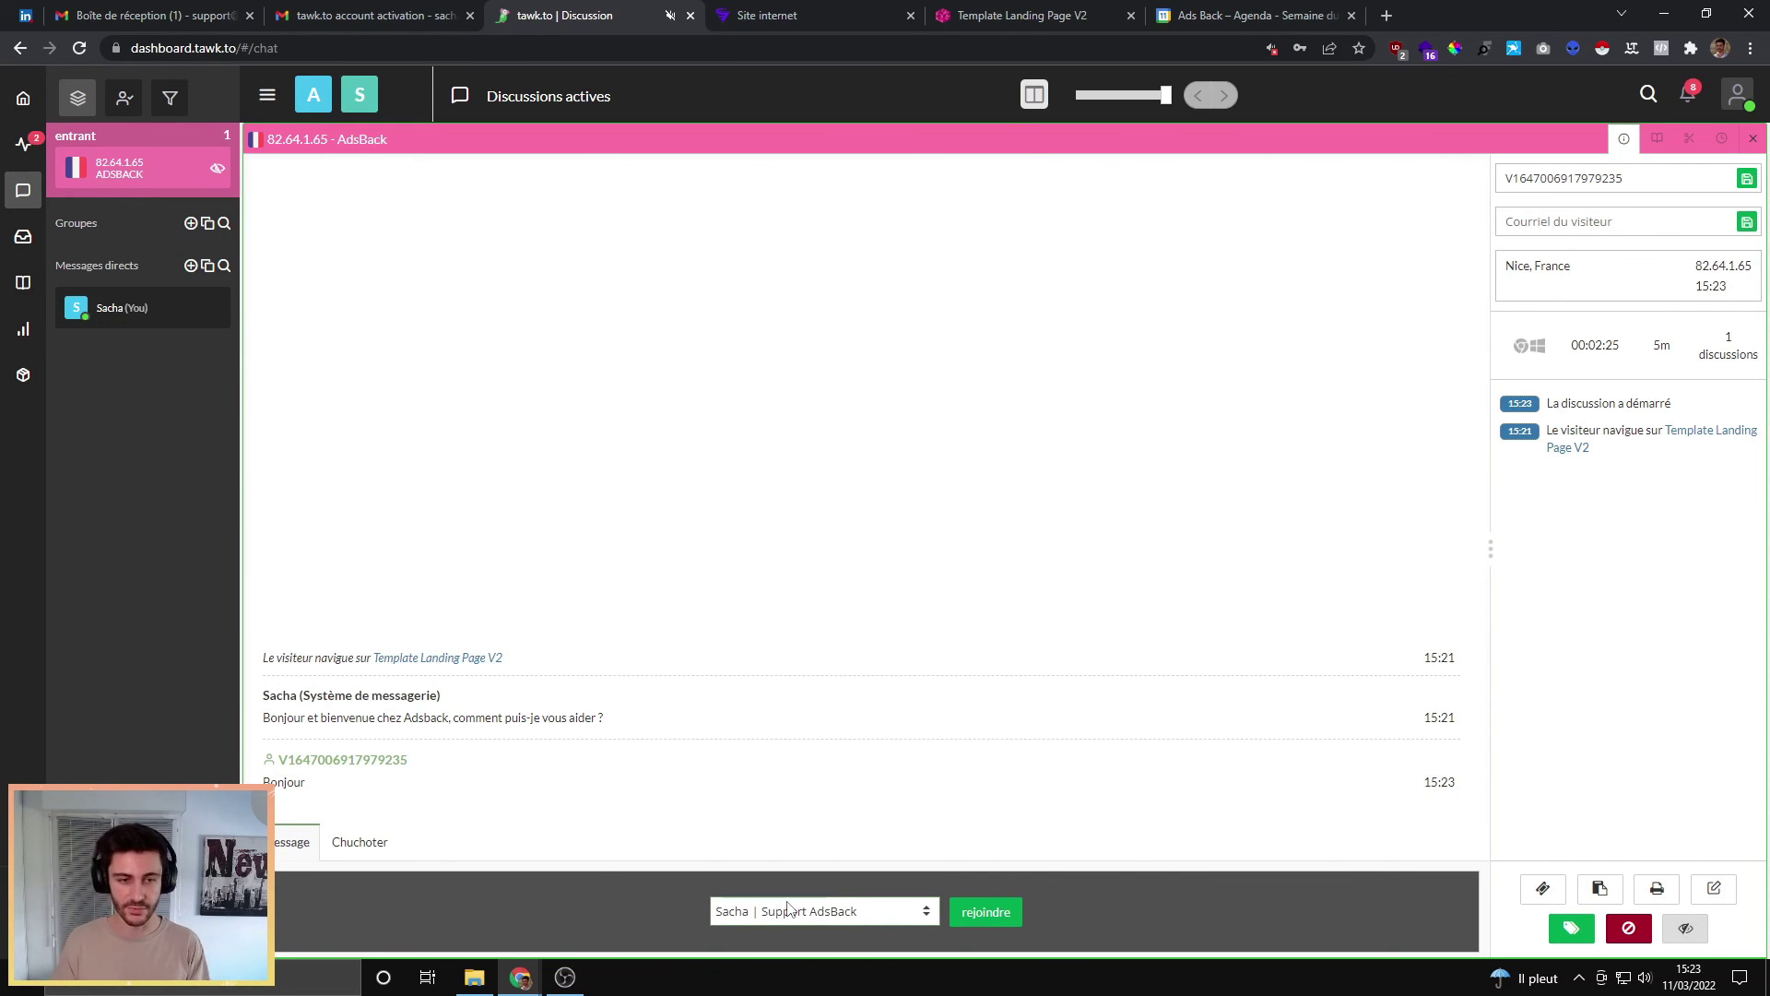
# Step: Join the chat, reply 'Bonjour', and view the reply on the landing page
pyautogui.click(1007, 903)
pyautogui.click(329, 917)
pyautogui.write('Bonjour')
pyautogui.press('Return')
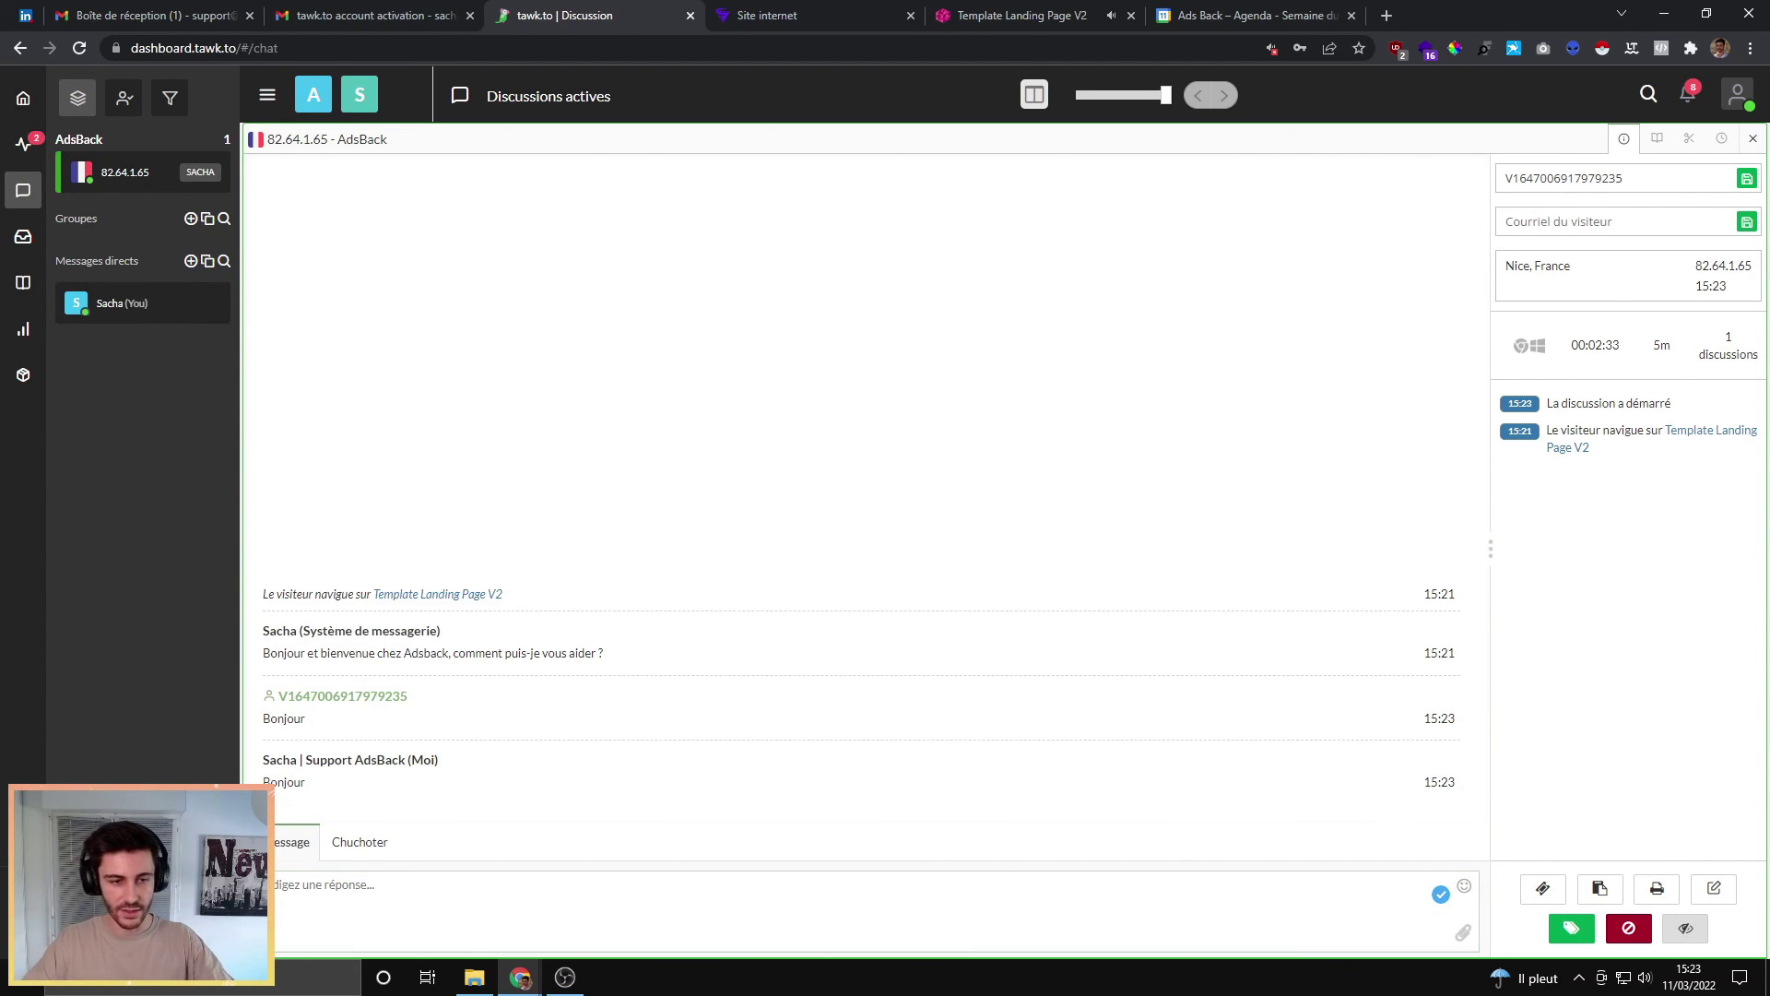
pyautogui.click(941, 13)
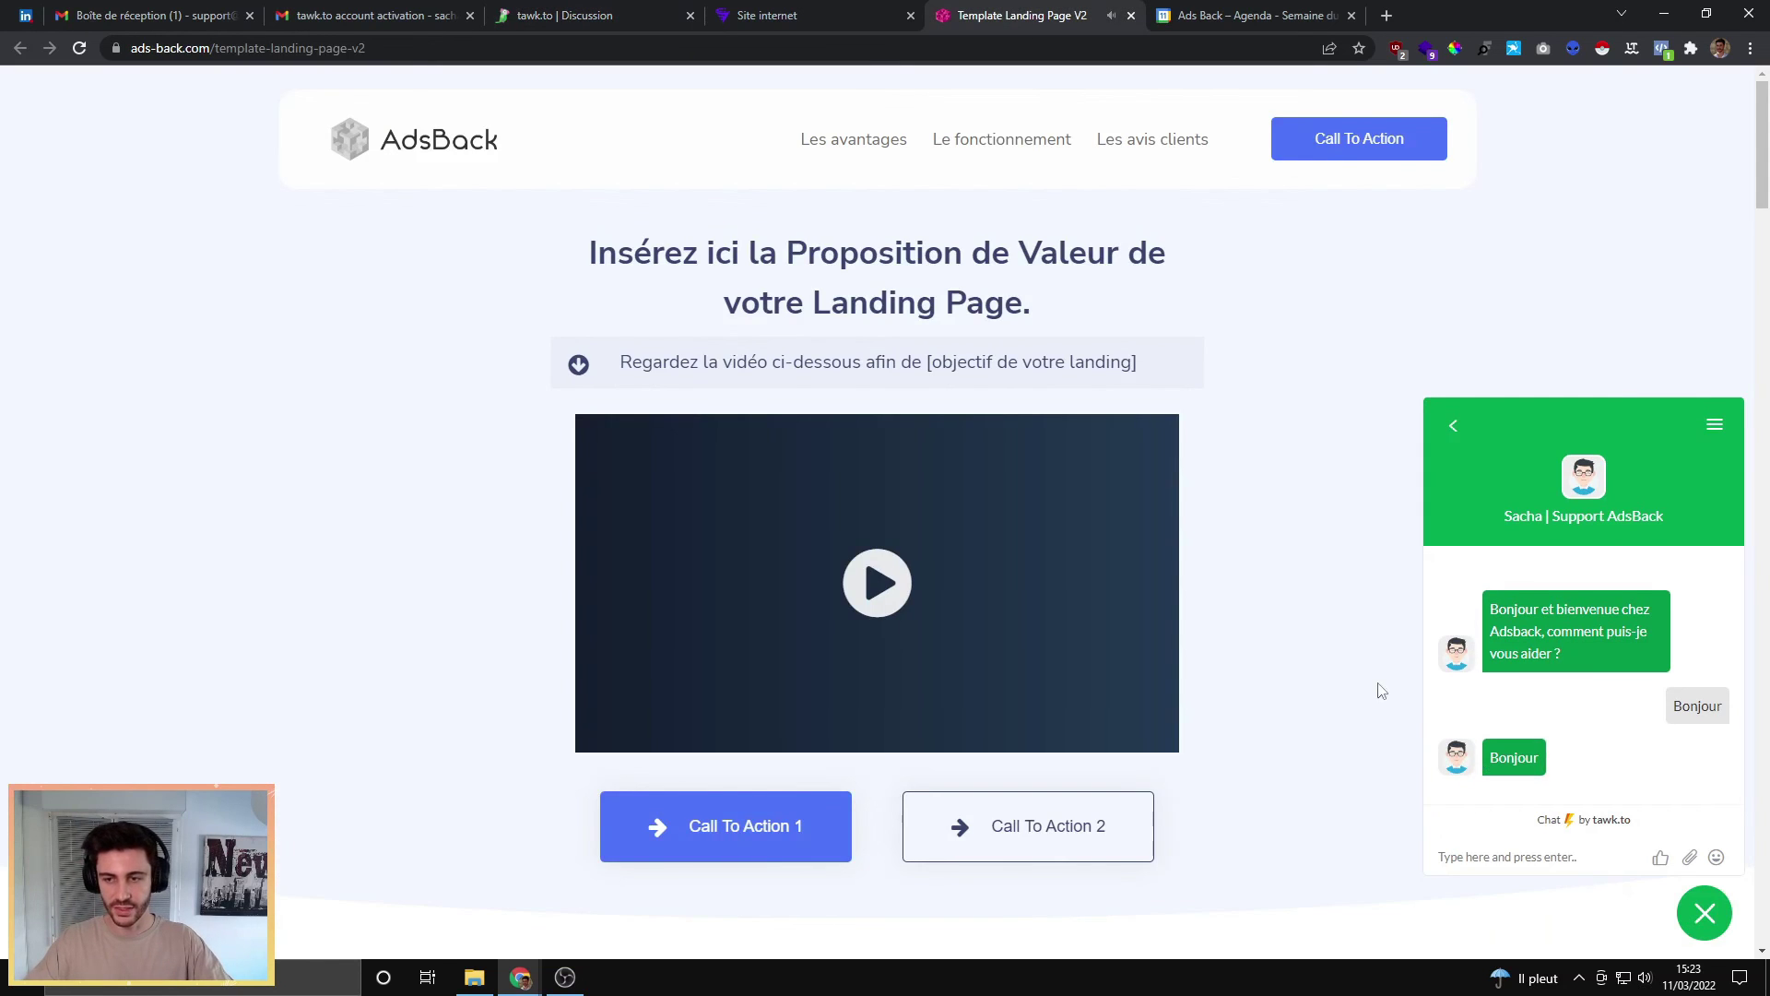